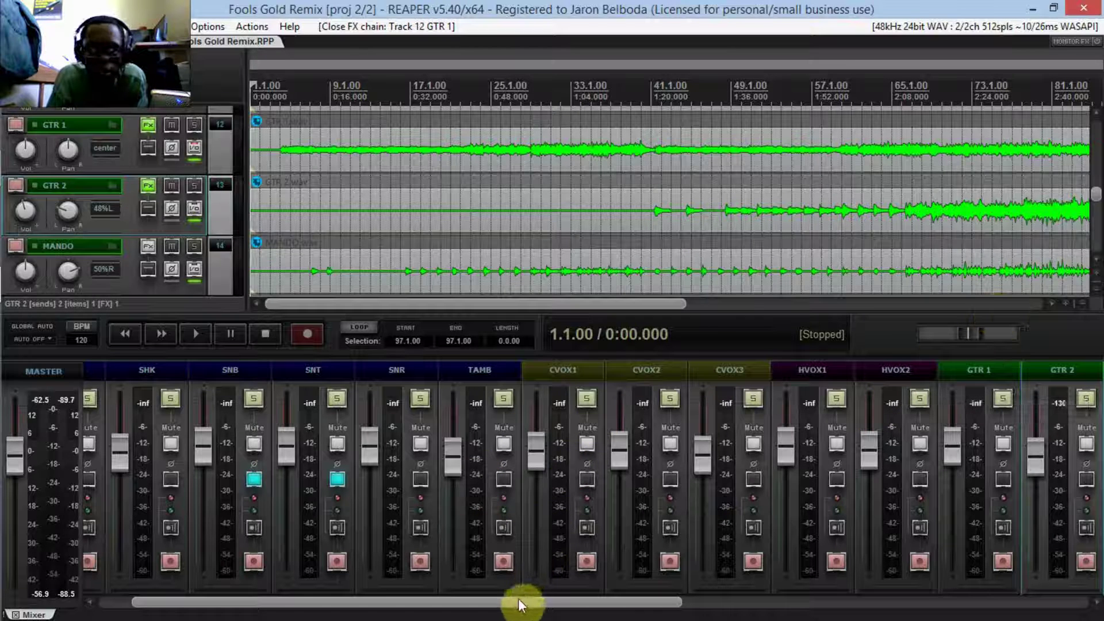
Solo the GTR 2 track, play it from bar 65, and show the bus channels it feeds in the mixer
{"action": "left_click_drag", "start_coordinate": [516, 602], "coordinate": [721, 598]}
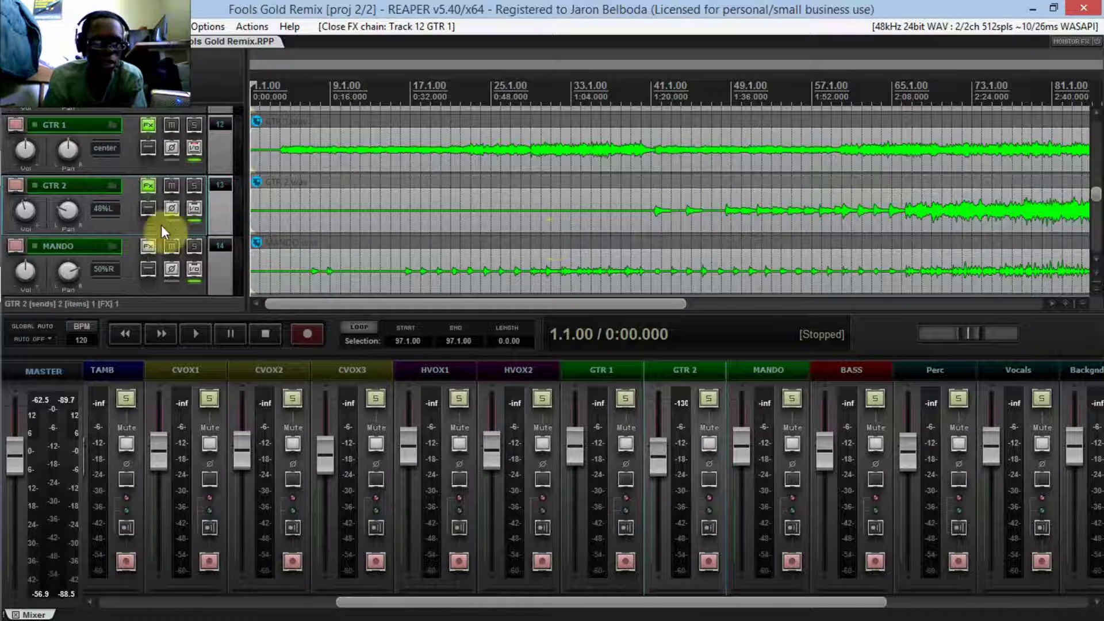
{"action": "left_click", "coordinate": [193, 186]}
{"action": "mouse_move", "coordinate": [59, 210]}
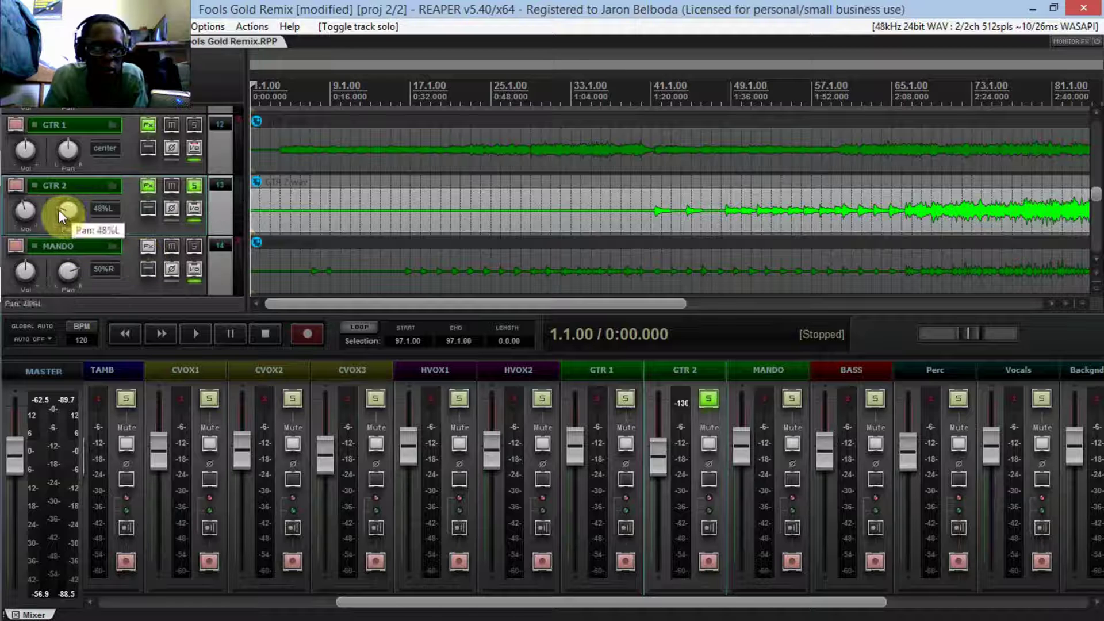
{"action": "left_click", "coordinate": [196, 335]}
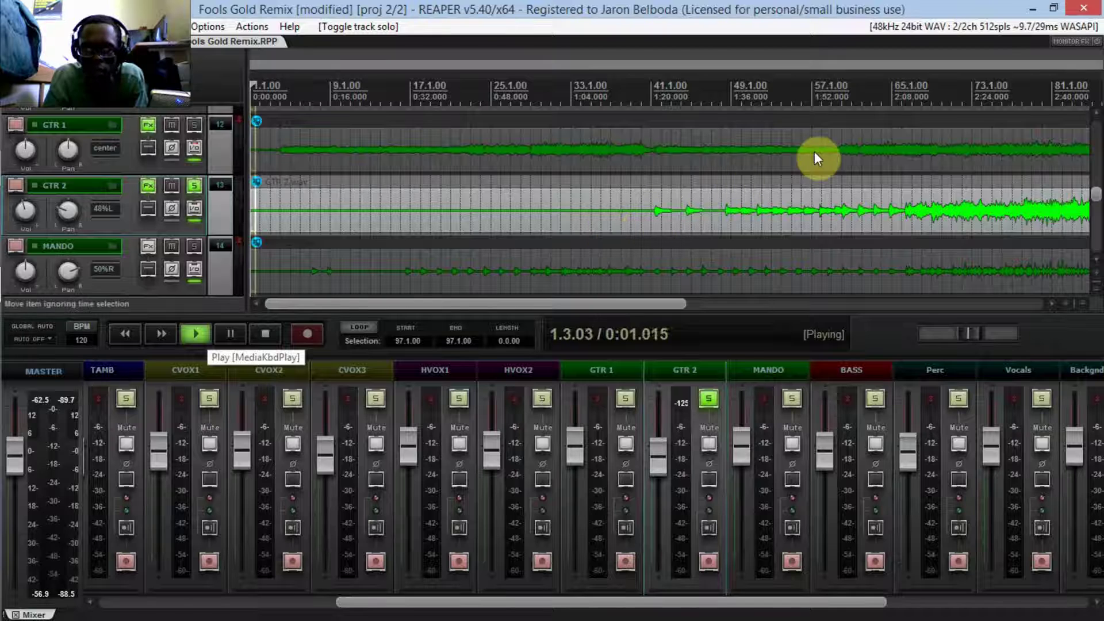
{"action": "left_click", "coordinate": [890, 176]}
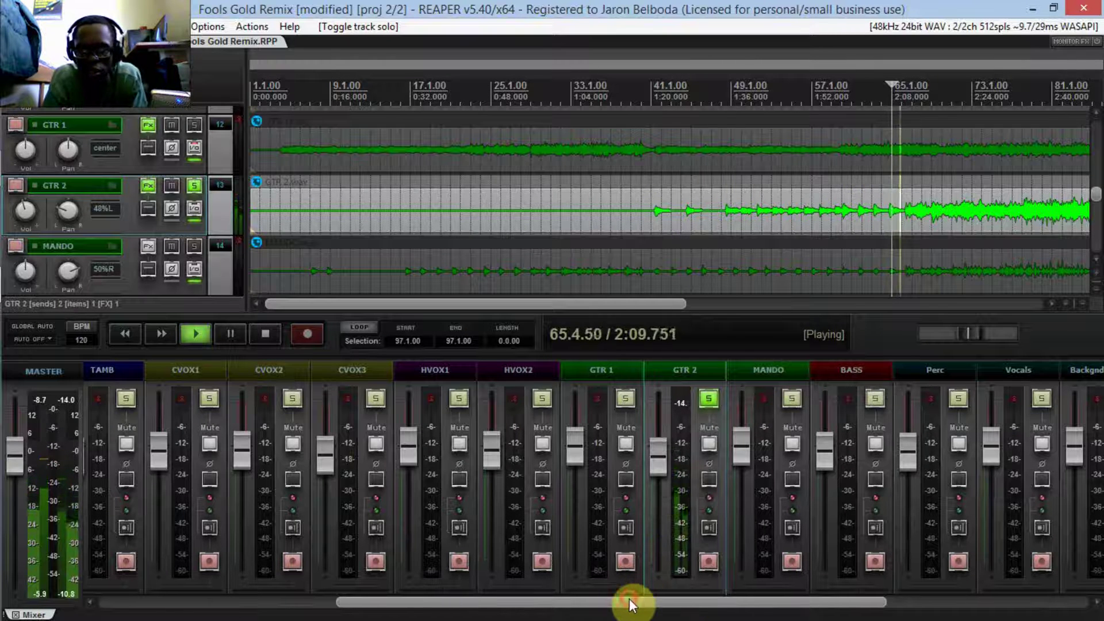
{"action": "left_click_drag", "start_coordinate": [629, 599], "coordinate": [928, 597]}
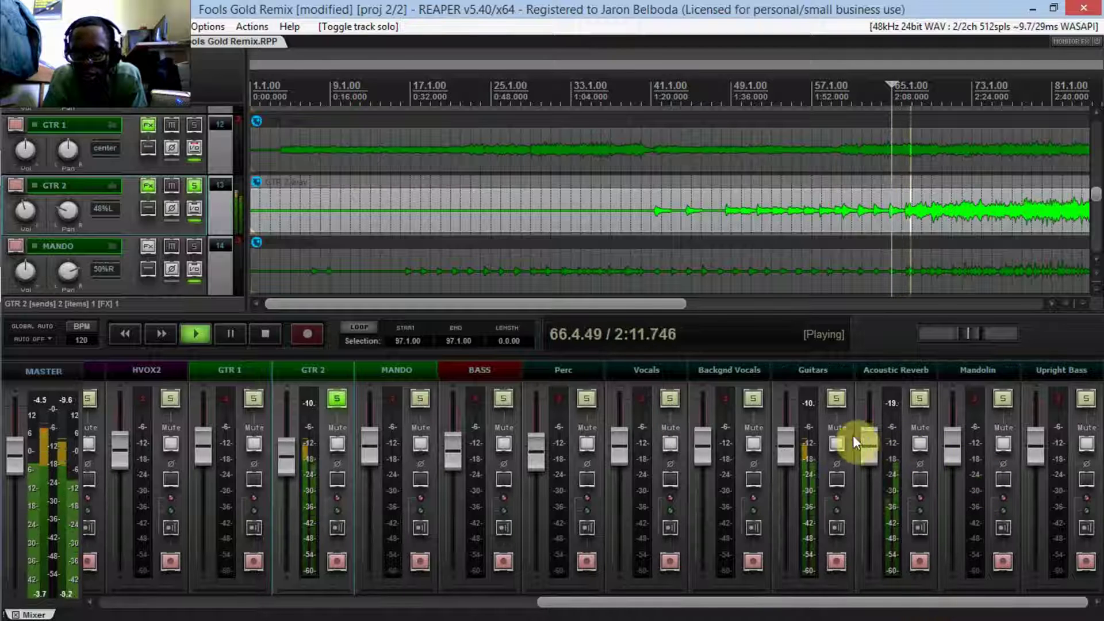
Check the Acoustic Reverb track's routing for the receive from GTR 2 and its pan setting
{"action": "left_click", "coordinate": [903, 365]}
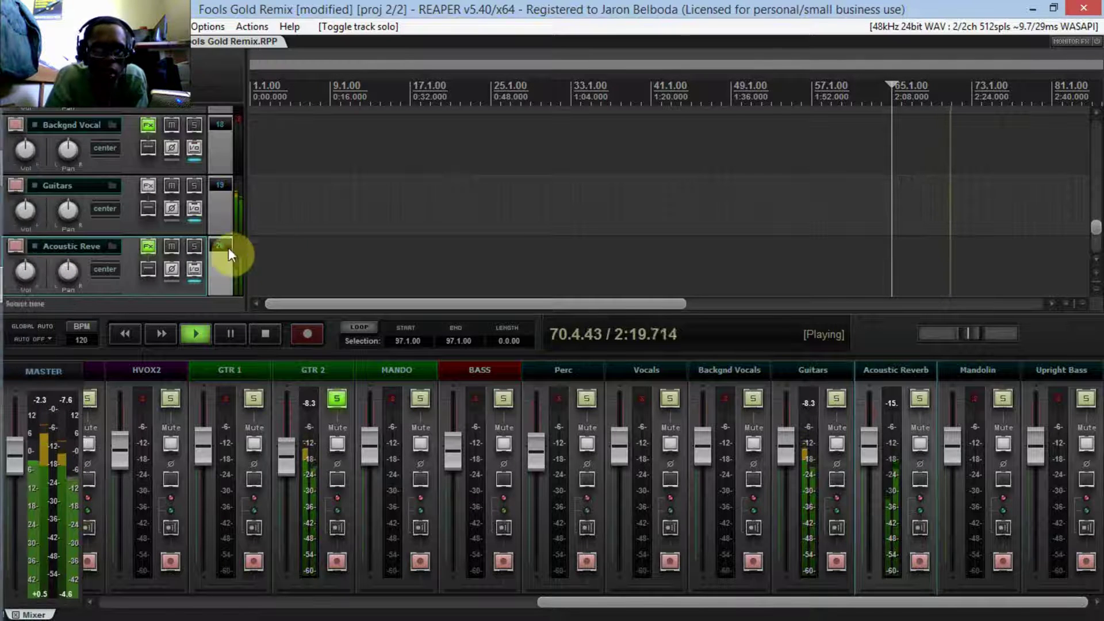
{"action": "left_click", "coordinate": [194, 269]}
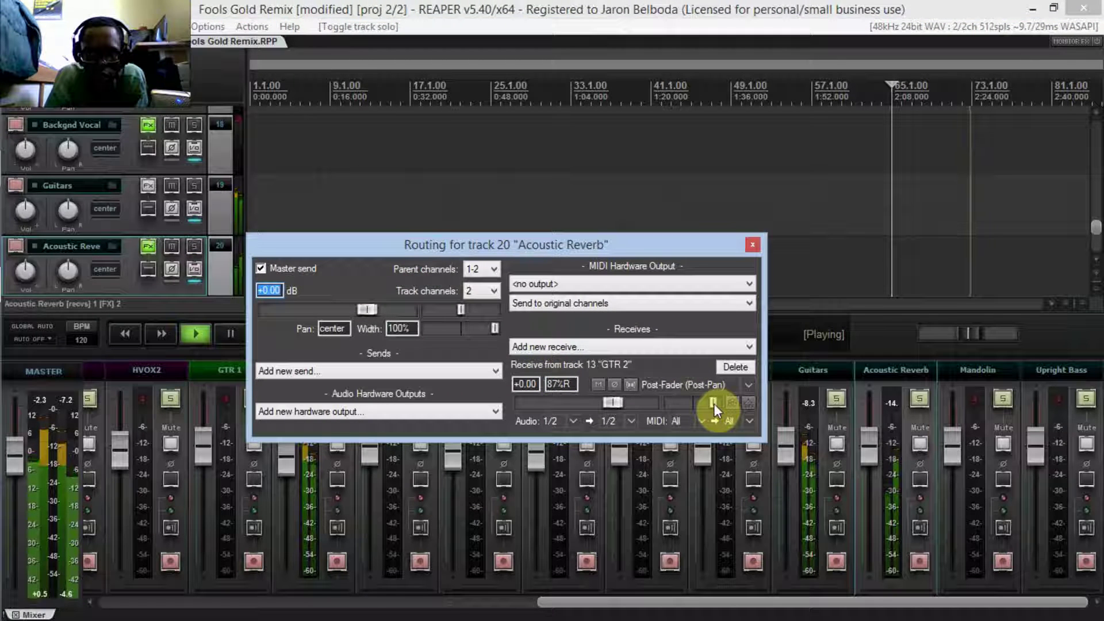
{"action": "left_click", "coordinate": [753, 246]}
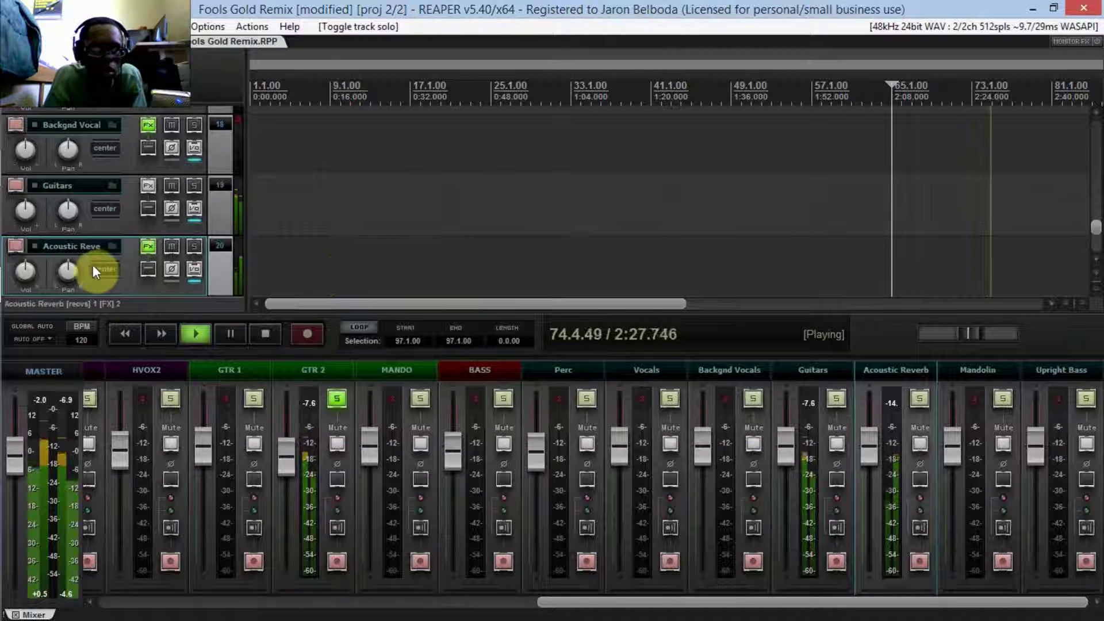
Try panning the Acoustic Reverb track to 58% right and further to 70% right during playback, and stop playback
{"action": "mouse_move", "coordinate": [70, 271]}
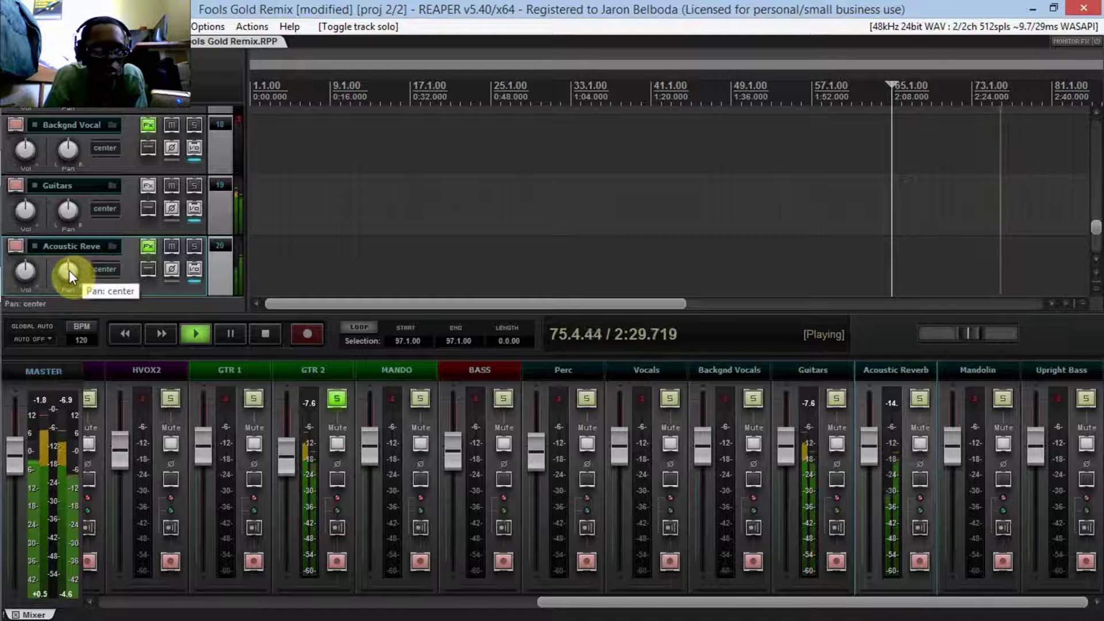
{"action": "left_click_drag", "start_coordinate": [69, 270], "coordinate": [69, 253]}
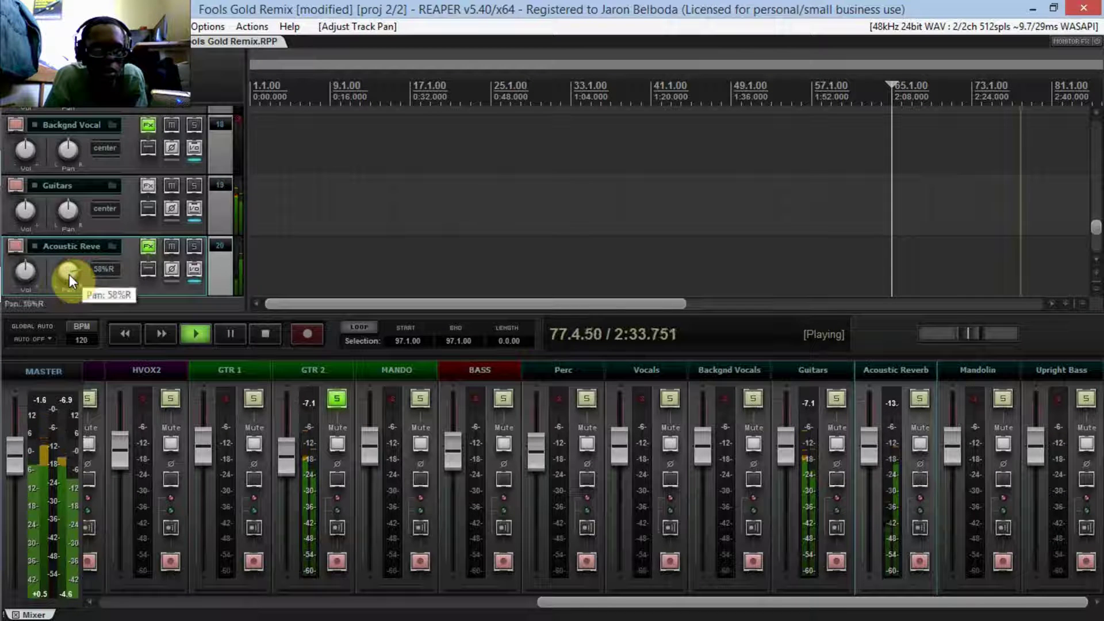
{"action": "mouse_move", "coordinate": [71, 270]}
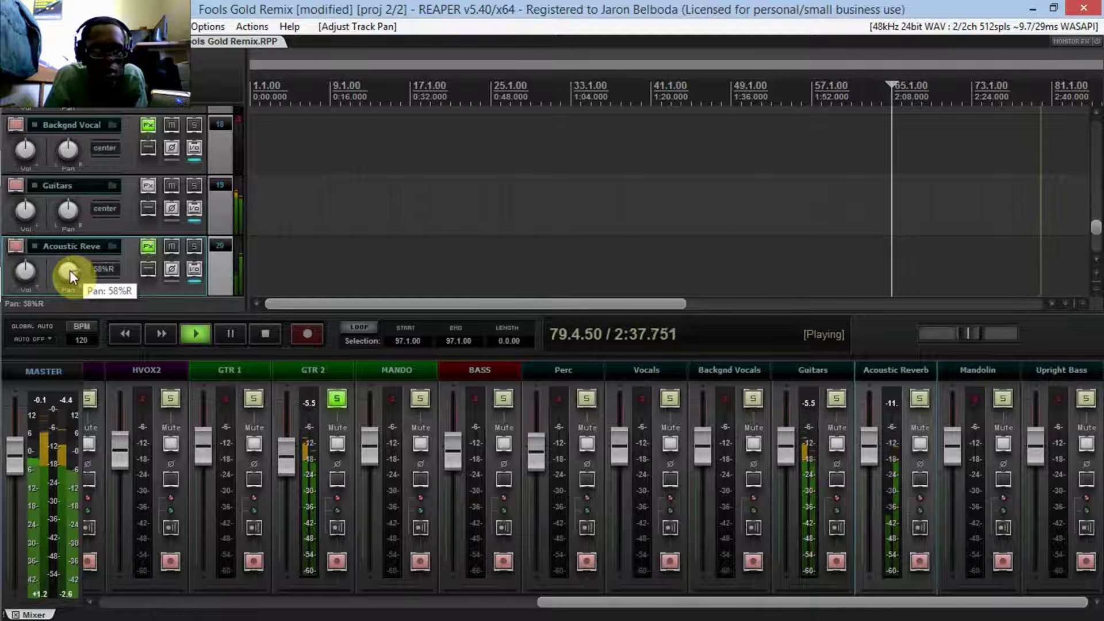
{"action": "left_click_drag", "start_coordinate": [69, 270], "coordinate": [69, 263]}
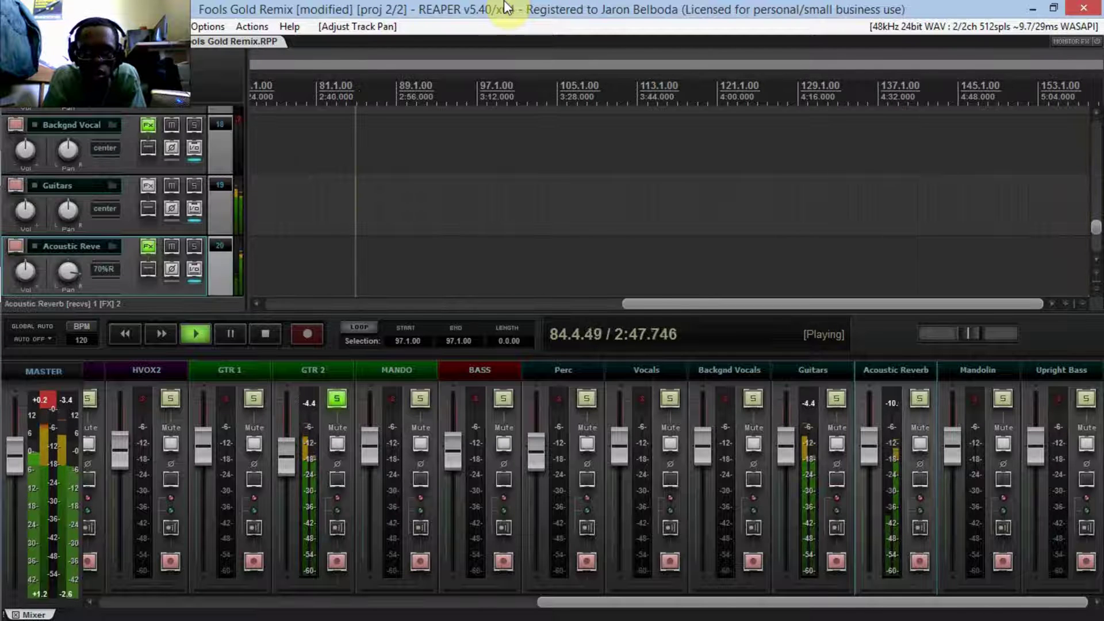
{"action": "key", "text": "space"}
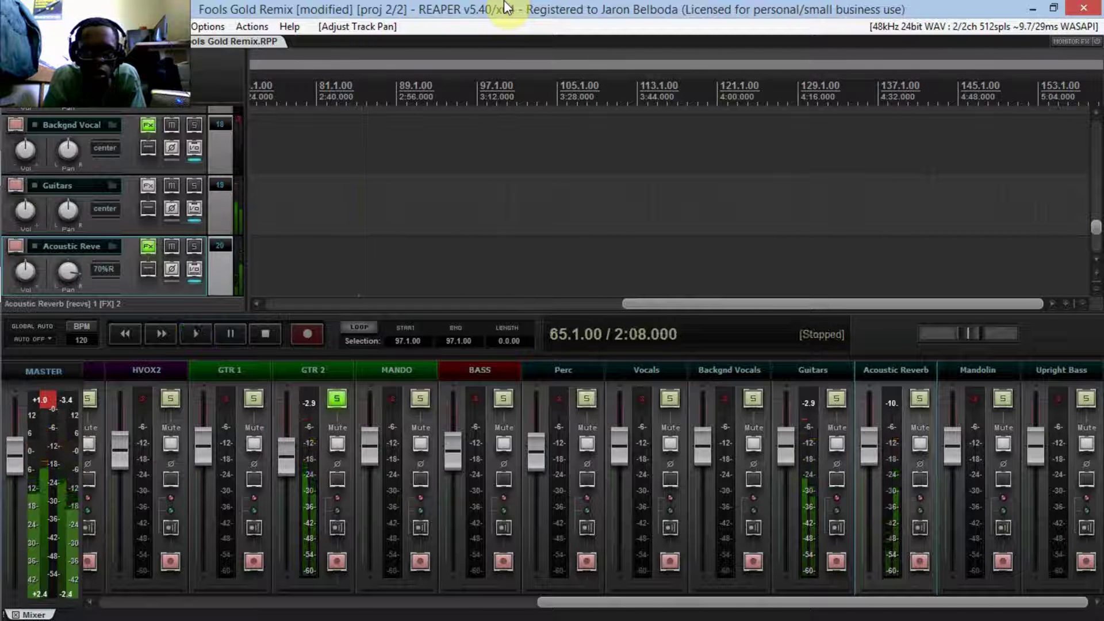
Play from bar 65 and compare the sound with the Guitars bus muted, soloed and restored to normal
{"action": "left_click", "coordinate": [835, 447]}
{"action": "key", "text": "space"}
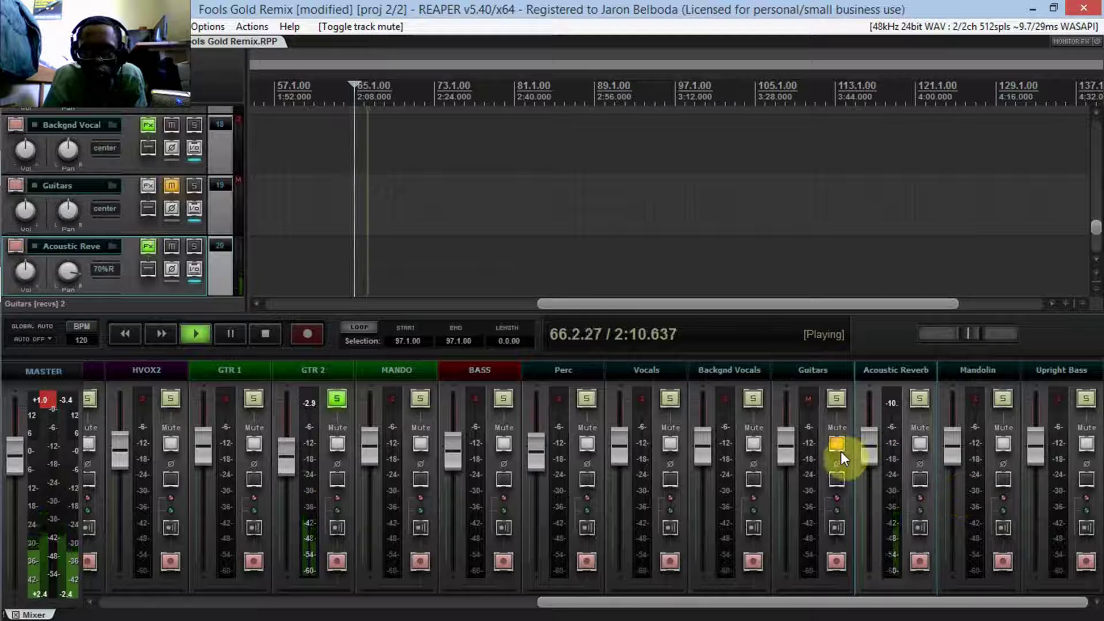
{"action": "left_click", "coordinate": [838, 446]}
{"action": "left_click", "coordinate": [837, 396]}
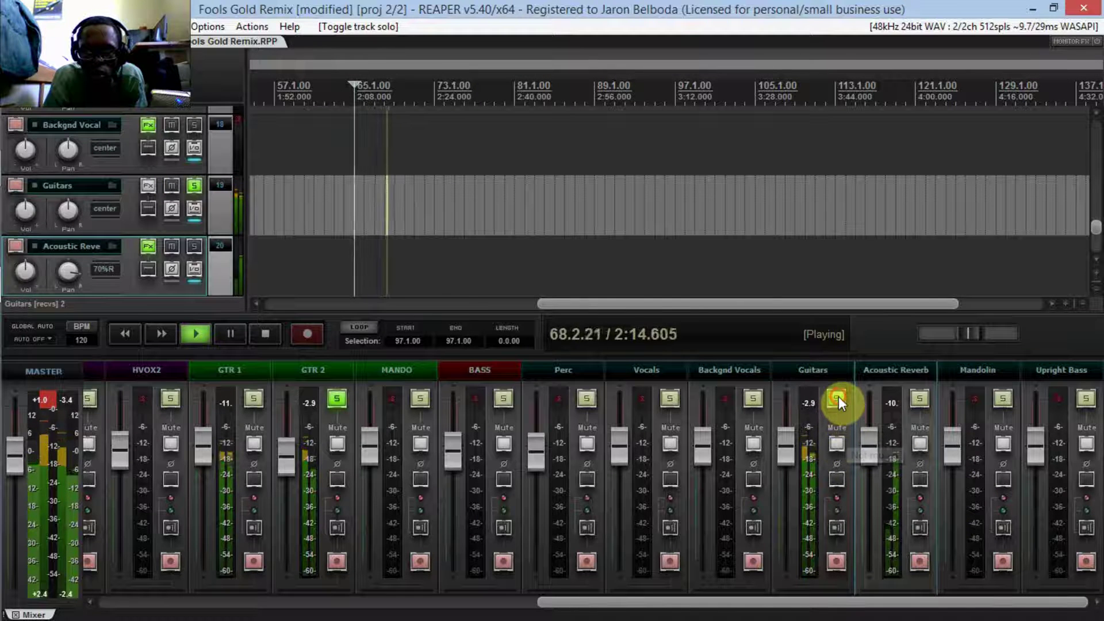
{"action": "left_click", "coordinate": [838, 396]}
{"action": "left_click", "coordinate": [835, 443]}
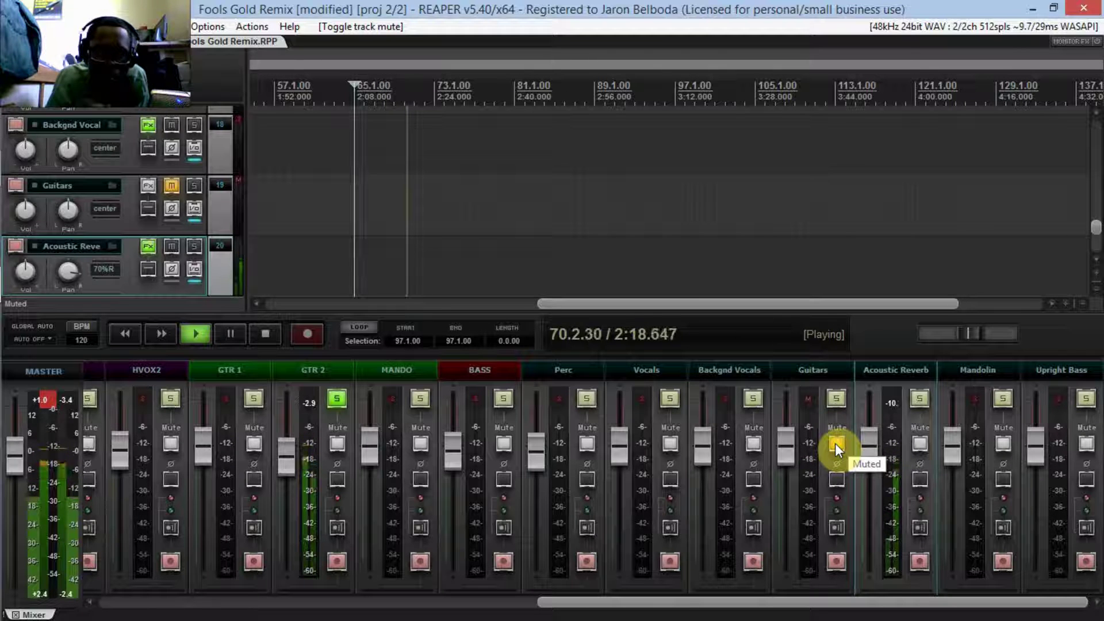
{"action": "left_click", "coordinate": [835, 443]}
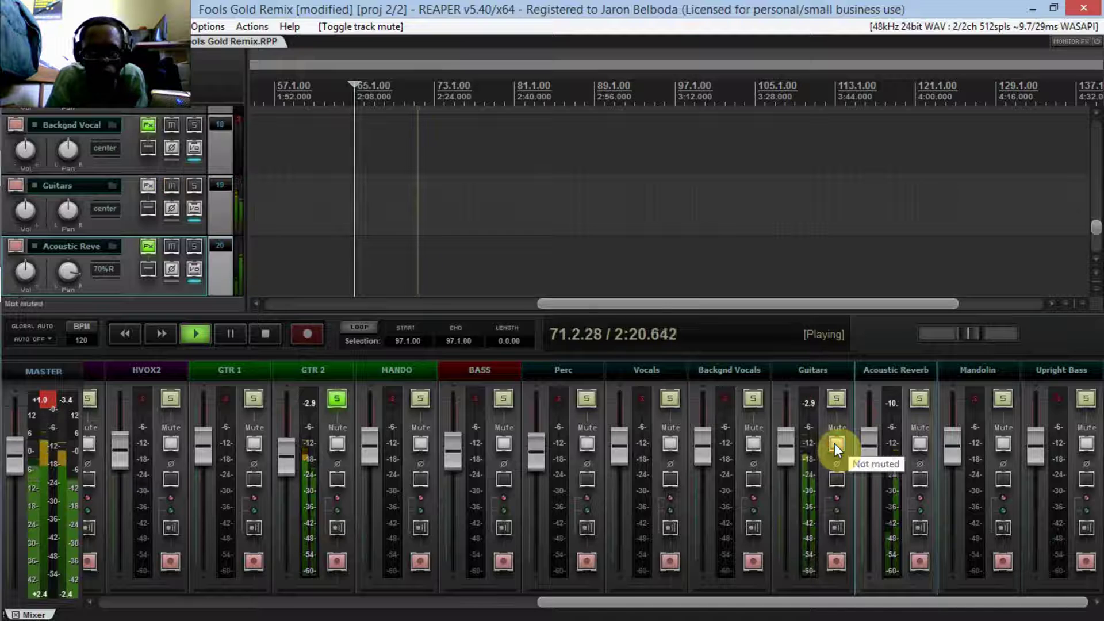
Reset the Acoustic Reverb track's pan to center, stop playback and save the project
{"action": "double_click", "coordinate": [68, 276]}
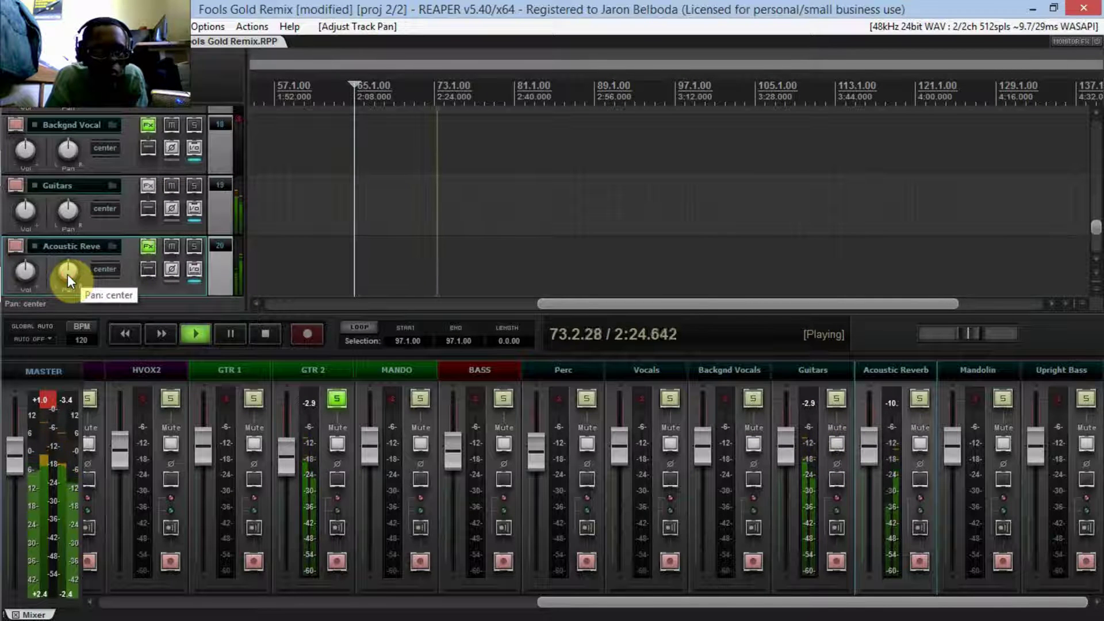
{"action": "key", "text": "space"}
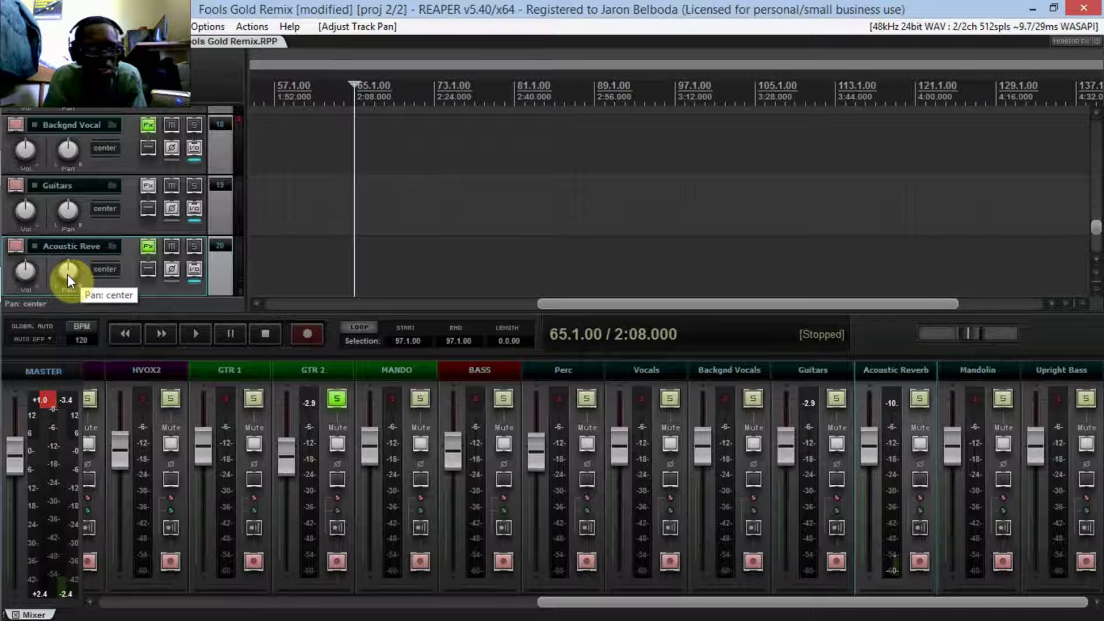
{"action": "key", "text": "ctrl+s"}
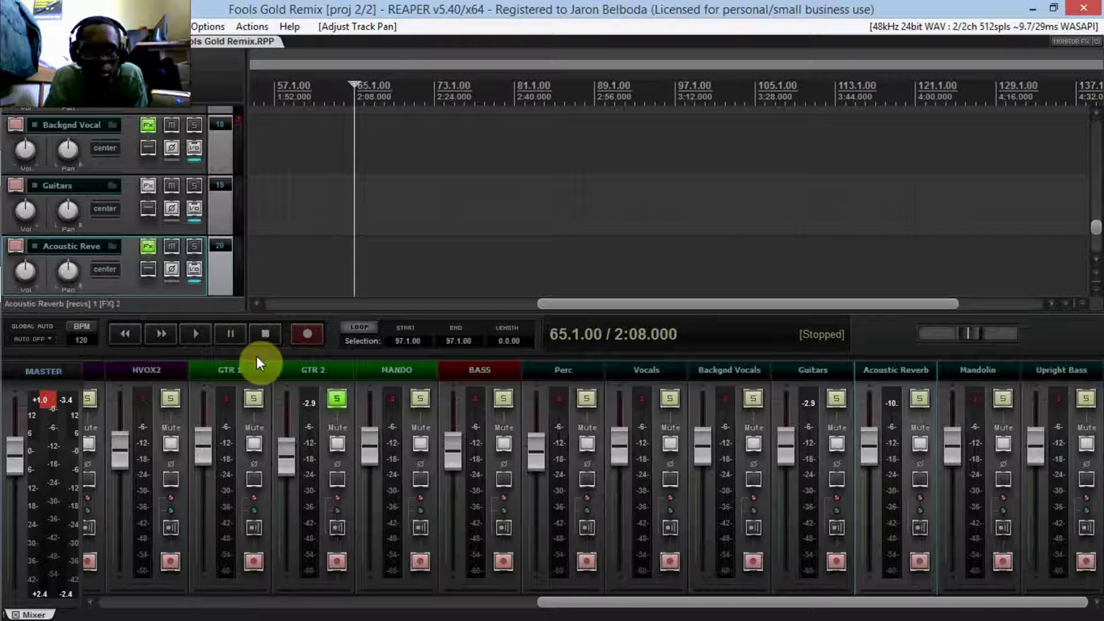
Move the solo from GTR 2 to MANDO and play it to check its signal on the Mandolin bus
{"action": "left_click", "coordinate": [332, 398]}
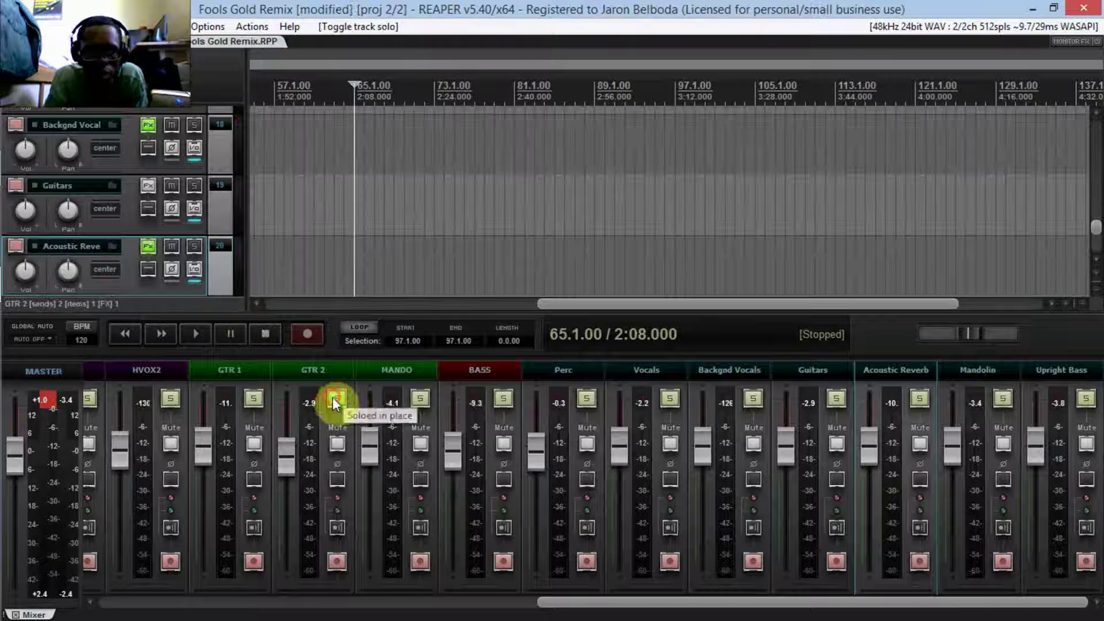
{"action": "left_click", "coordinate": [419, 399]}
{"action": "key", "text": "space"}
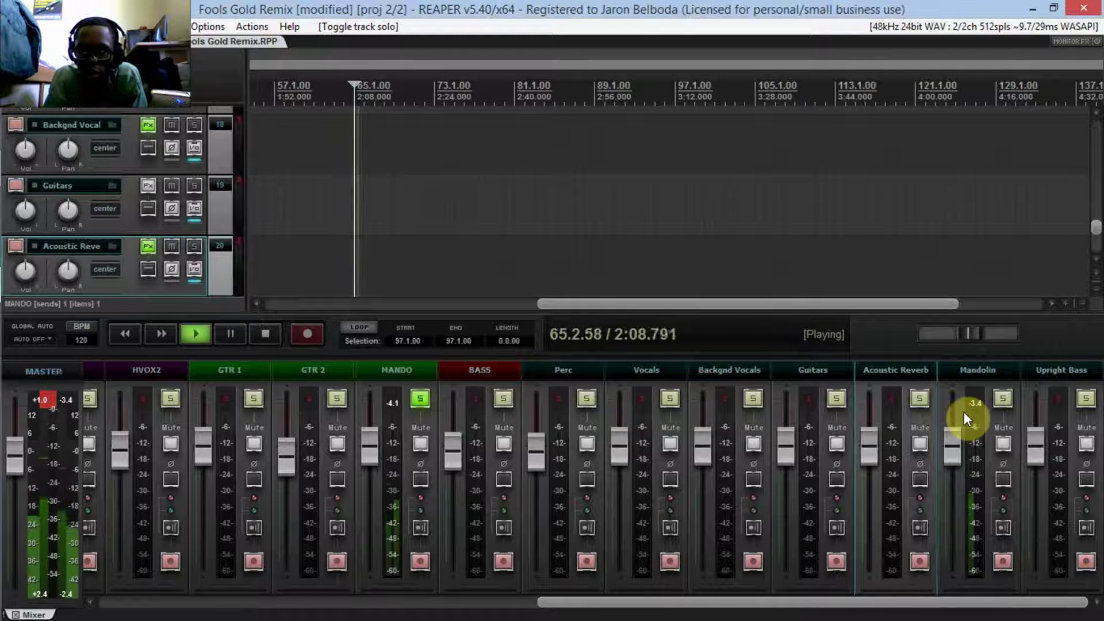
{"action": "mouse_move", "coordinate": [948, 461]}
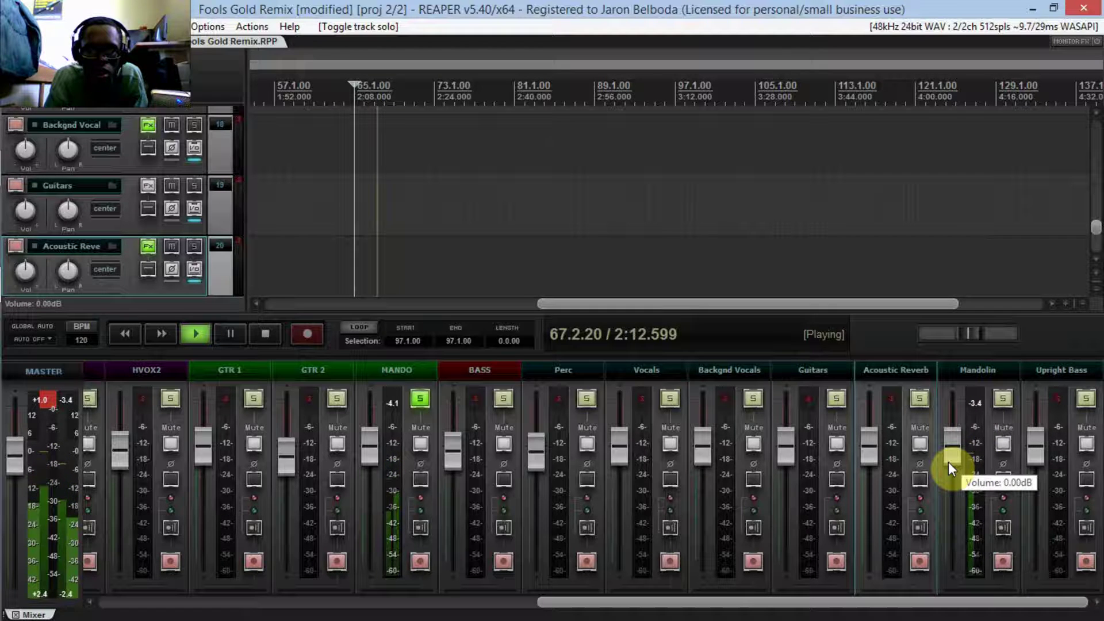
Solo the Mandolin bus and unsolo MANDO to compare the sound, then stop playback and clear the Mandolin solo
{"action": "left_click", "coordinate": [1003, 399]}
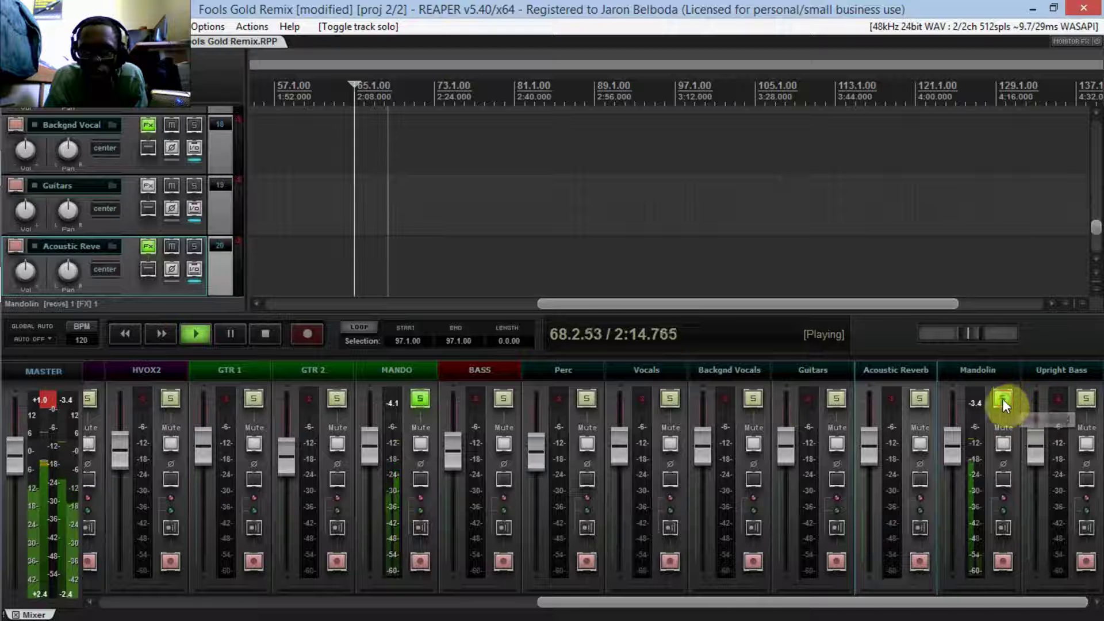
{"action": "left_click", "coordinate": [420, 398]}
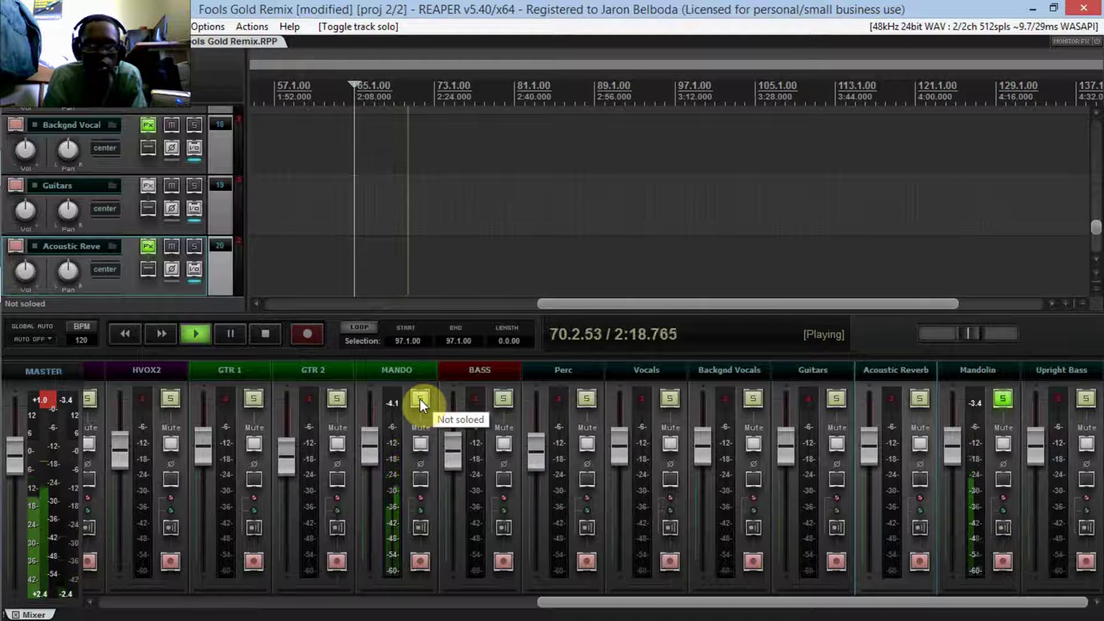
{"action": "key", "text": "space"}
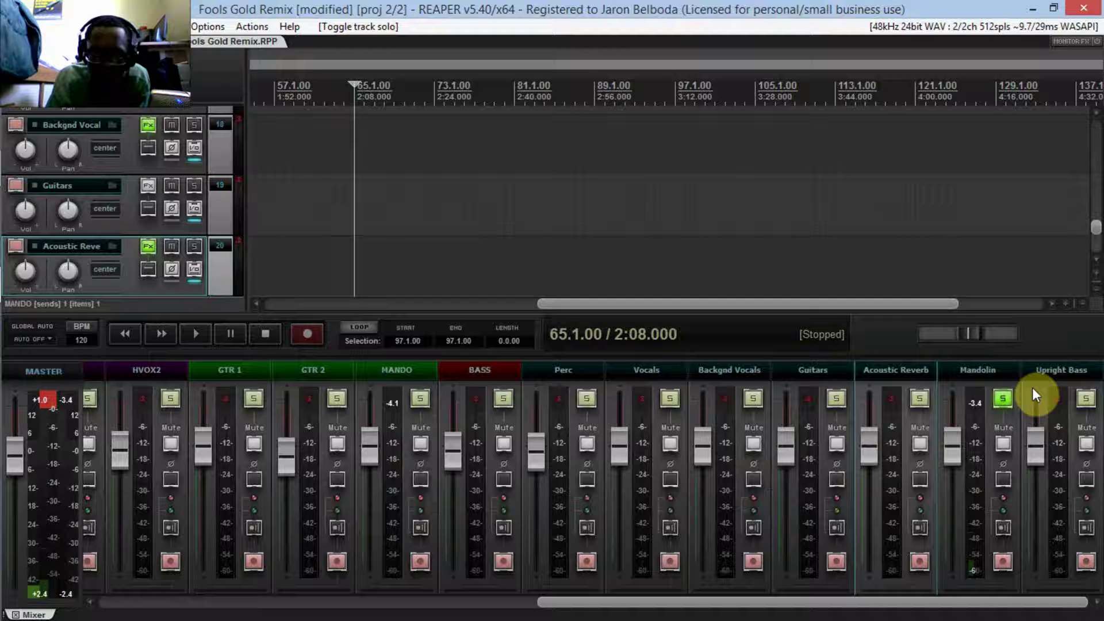
{"action": "left_click", "coordinate": [1003, 398]}
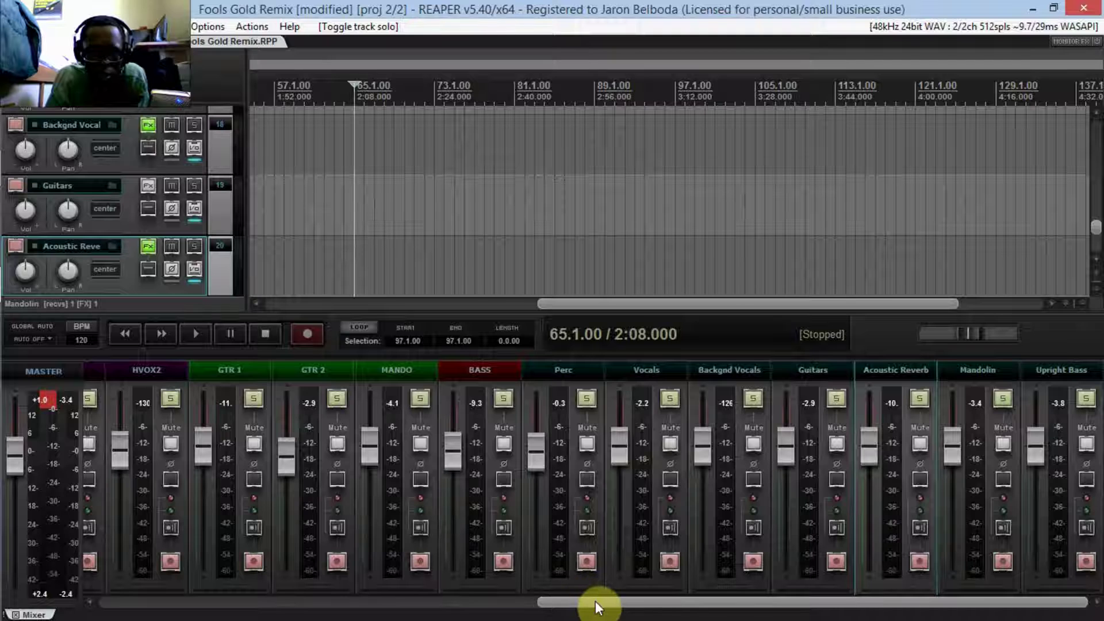
Inspect the effects chain on the Vocals bus, including its Scarlett Compressor, and close the plug-in windows
{"action": "left_click_drag", "start_coordinate": [593, 602], "coordinate": [519, 602]}
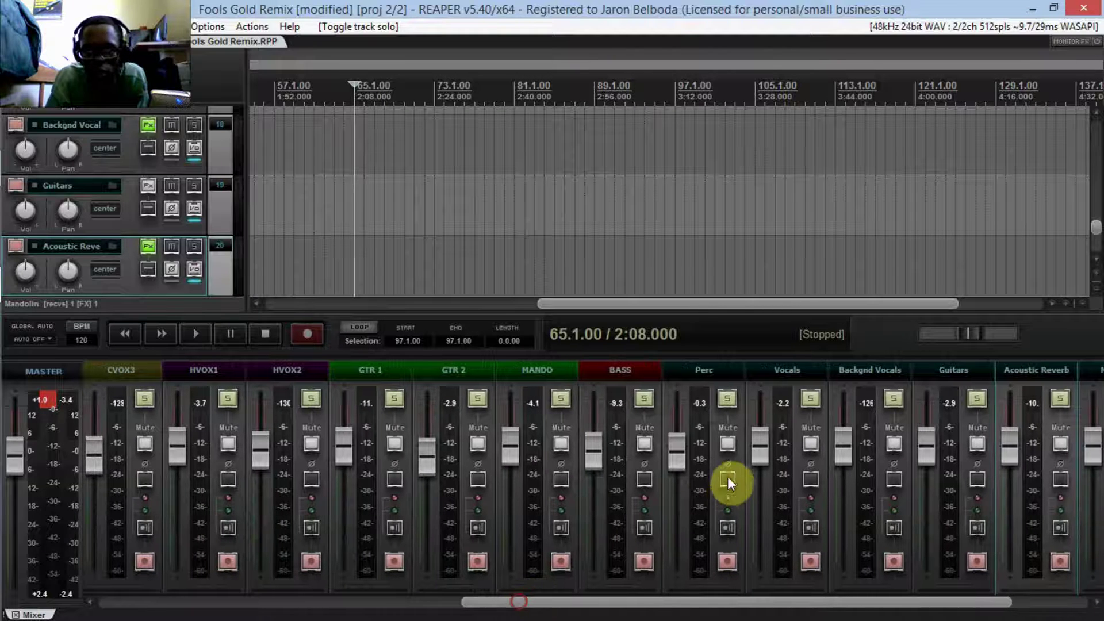
{"action": "left_click", "coordinate": [796, 371]}
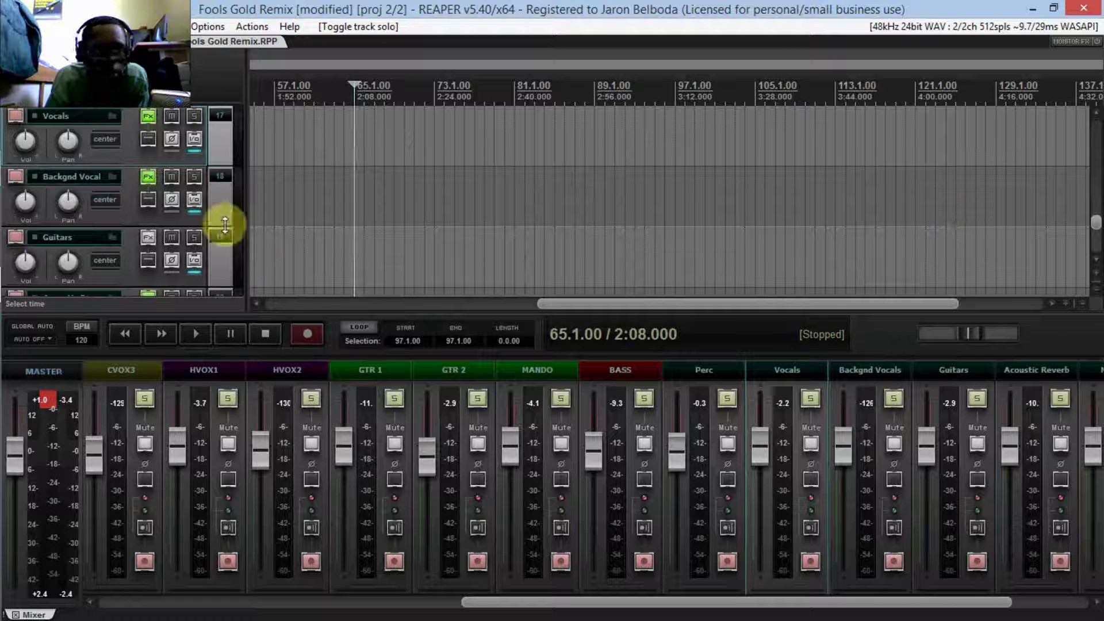
{"action": "left_click", "coordinate": [147, 112]}
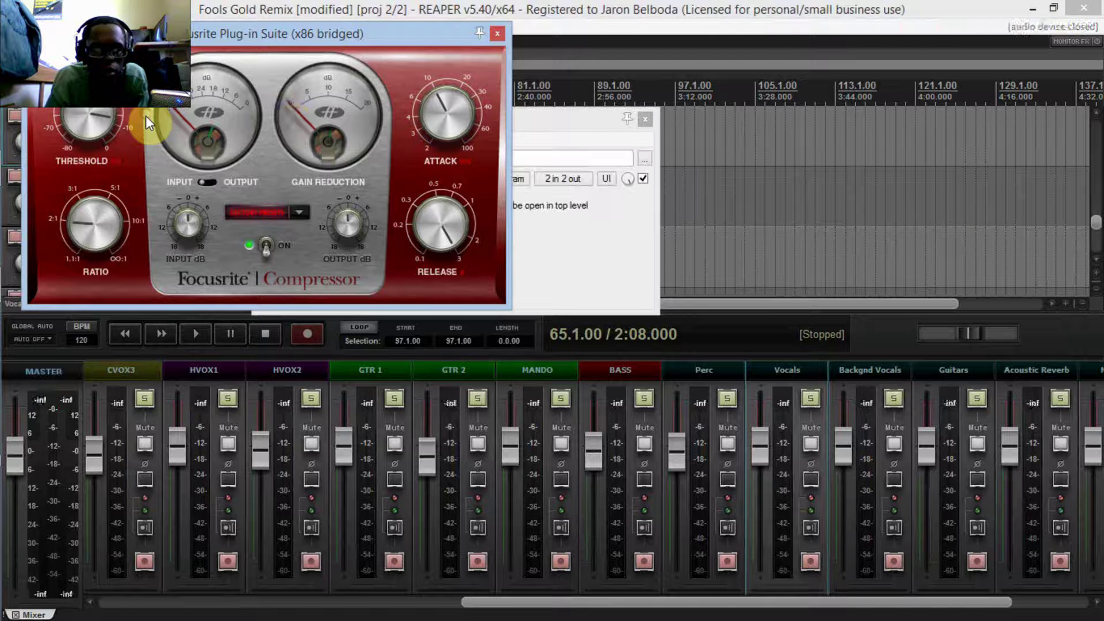
{"action": "left_click", "coordinate": [498, 33]}
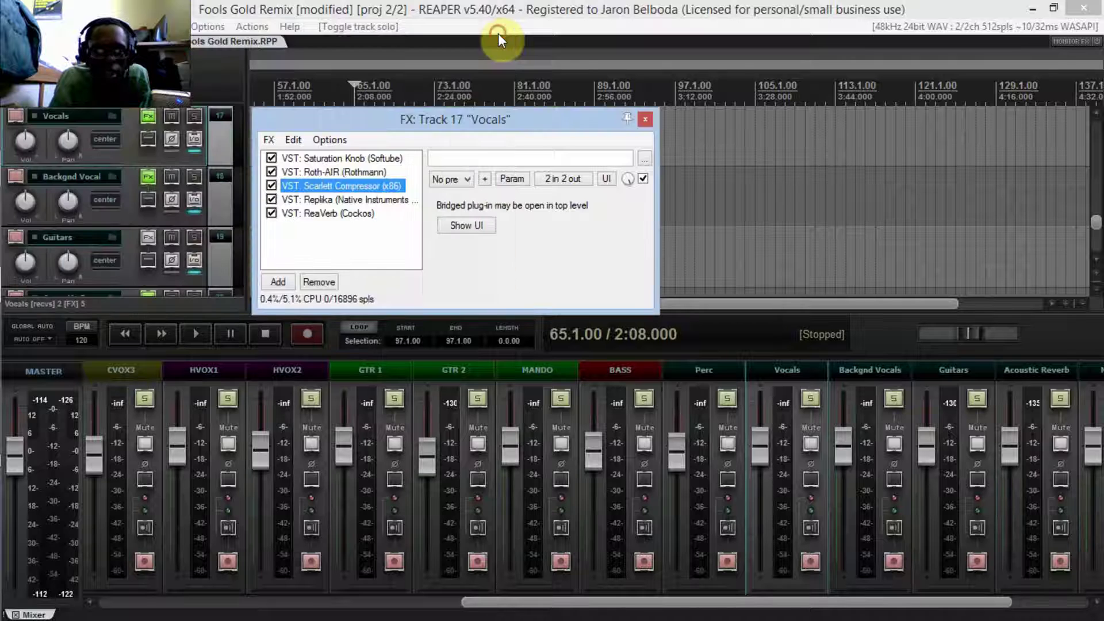
{"action": "left_click", "coordinate": [645, 119]}
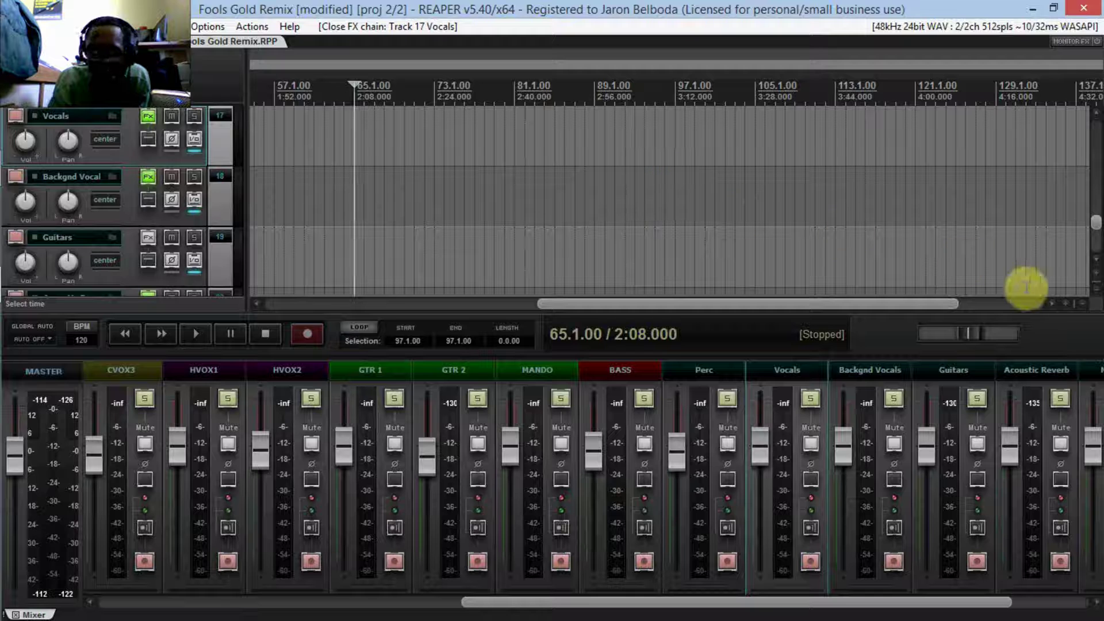
Open the GTR 1 track's effects chain to show its ReaEQ settings
{"action": "left_click_drag", "start_coordinate": [1096, 224], "coordinate": [1096, 178]}
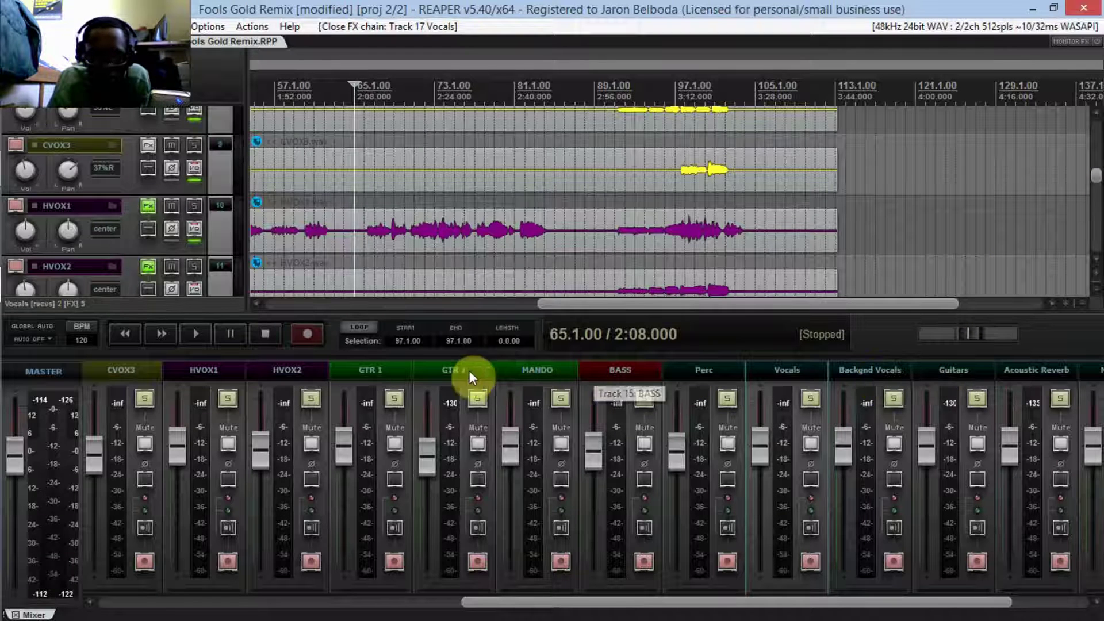
{"action": "left_click", "coordinate": [372, 369]}
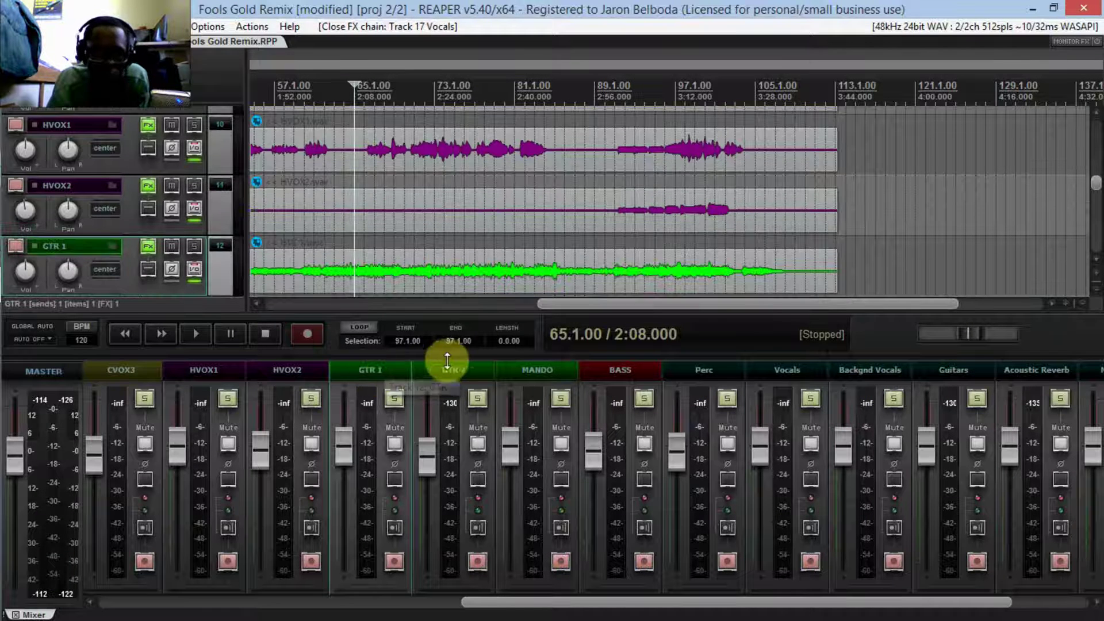
{"action": "left_click", "coordinate": [149, 247]}
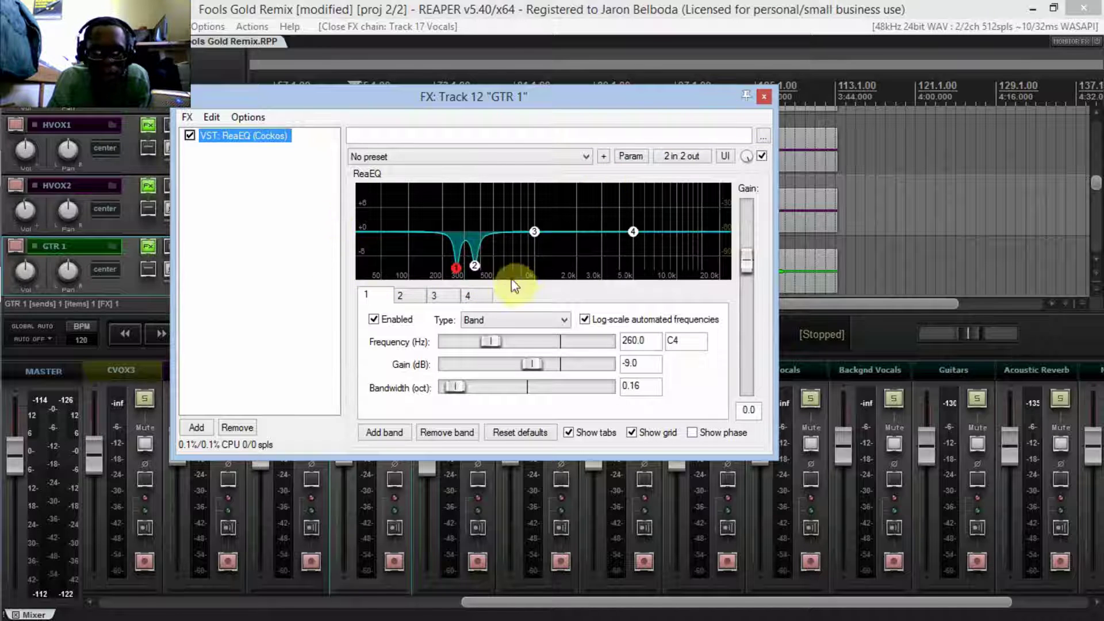
Close the GTR 1 effects chain, then solo the Vocals bus and save the project
{"action": "left_click", "coordinate": [763, 98]}
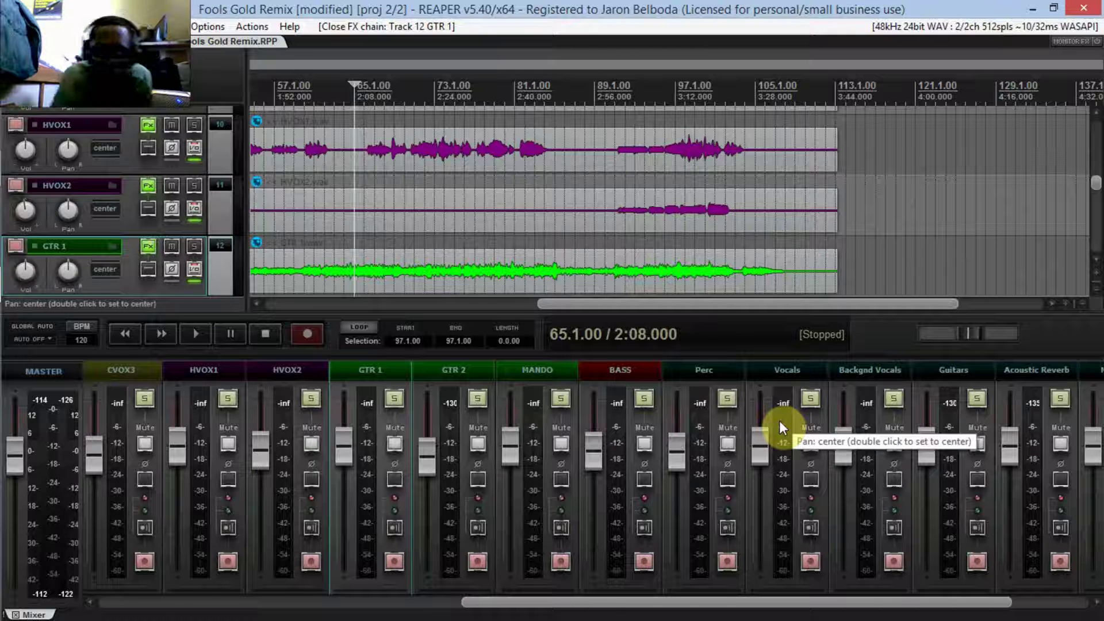
{"action": "left_click", "coordinate": [810, 399]}
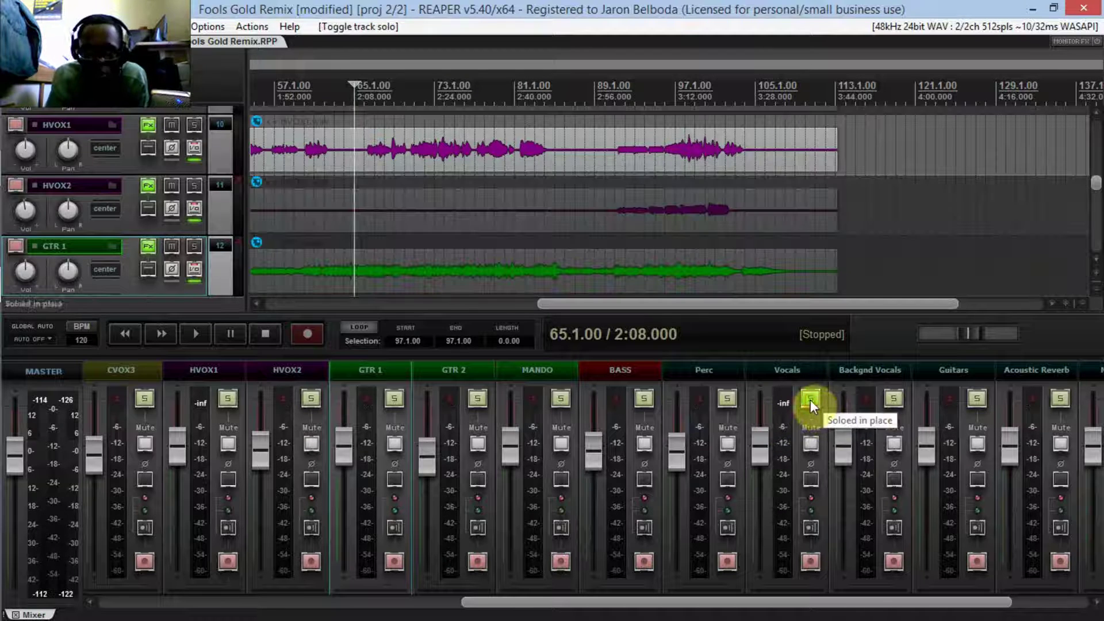
{"action": "left_click_drag", "start_coordinate": [1097, 184], "coordinate": [1090, 158]}
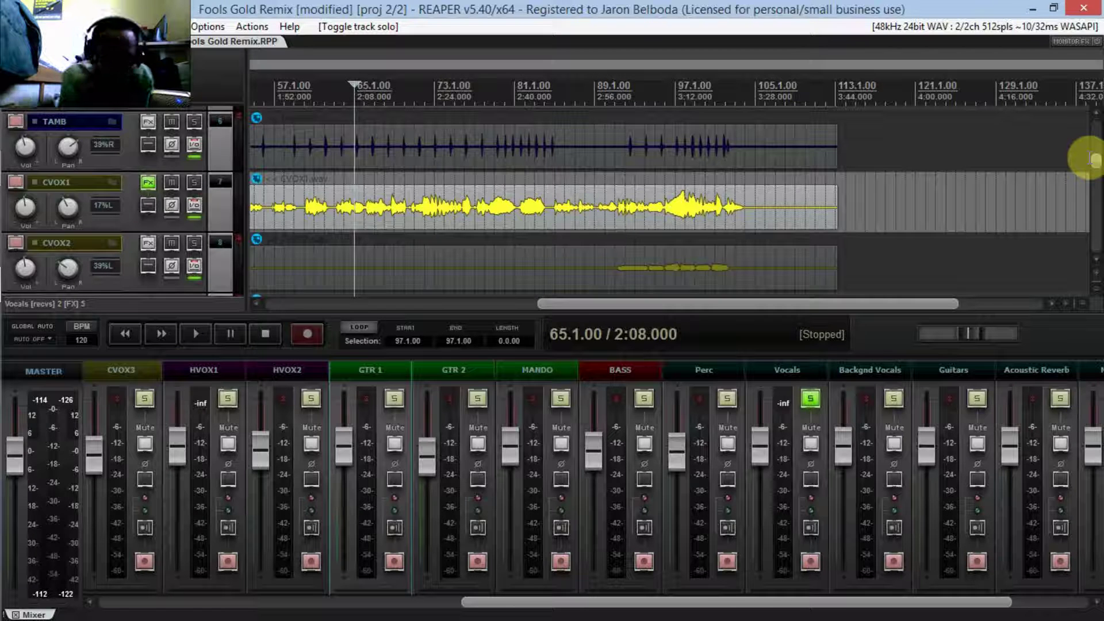
{"action": "key", "text": "ctrl+s"}
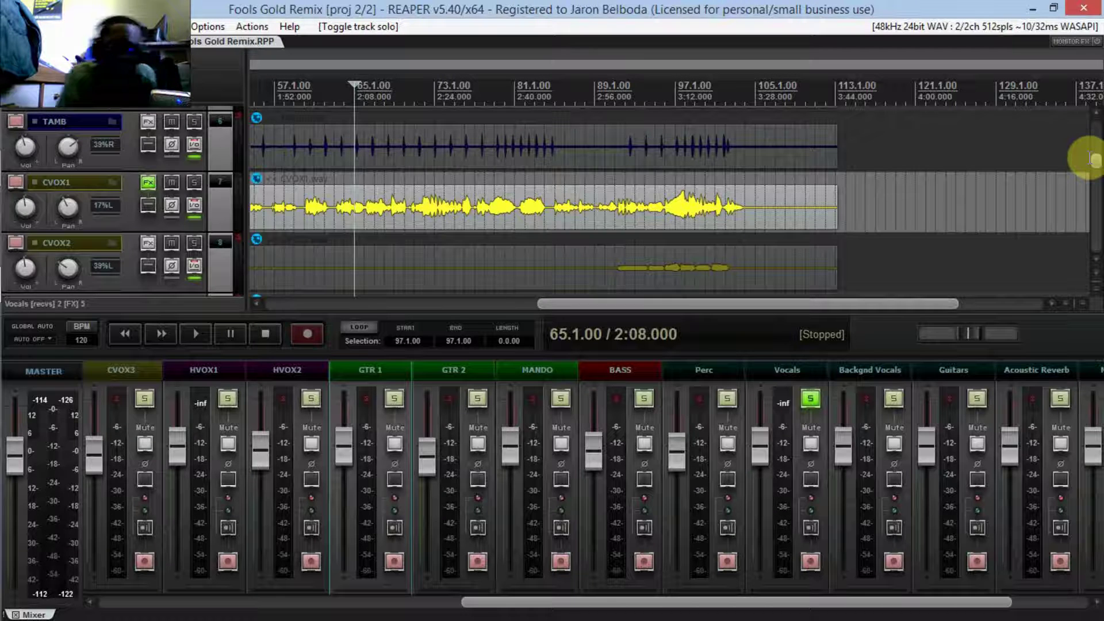
{"action": "left_click", "coordinate": [615, 180]}
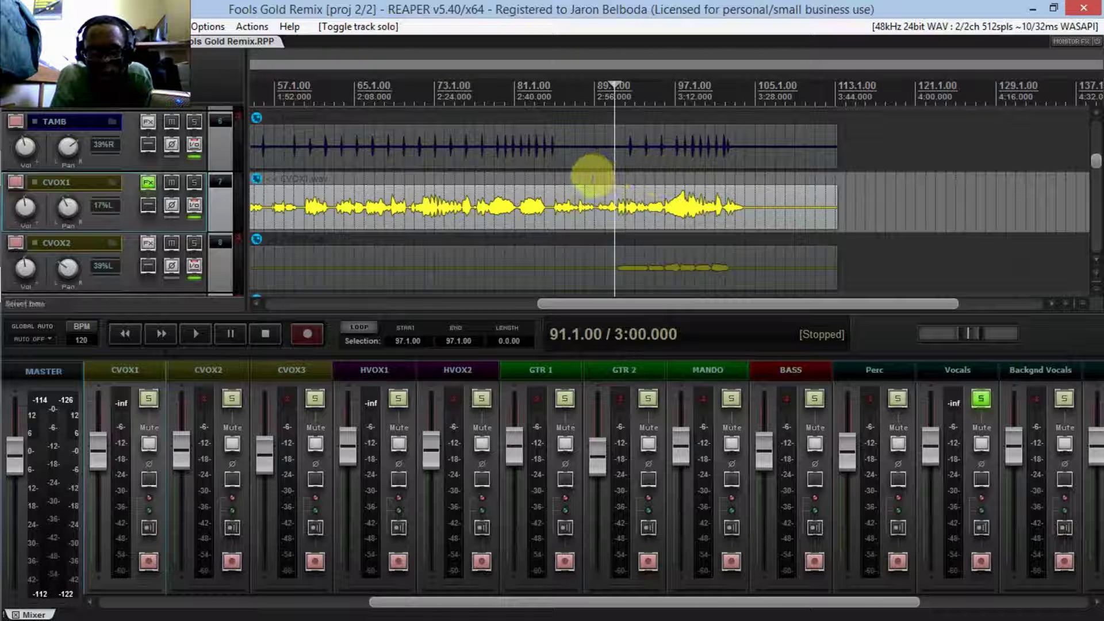
{"action": "left_click", "coordinate": [589, 176]}
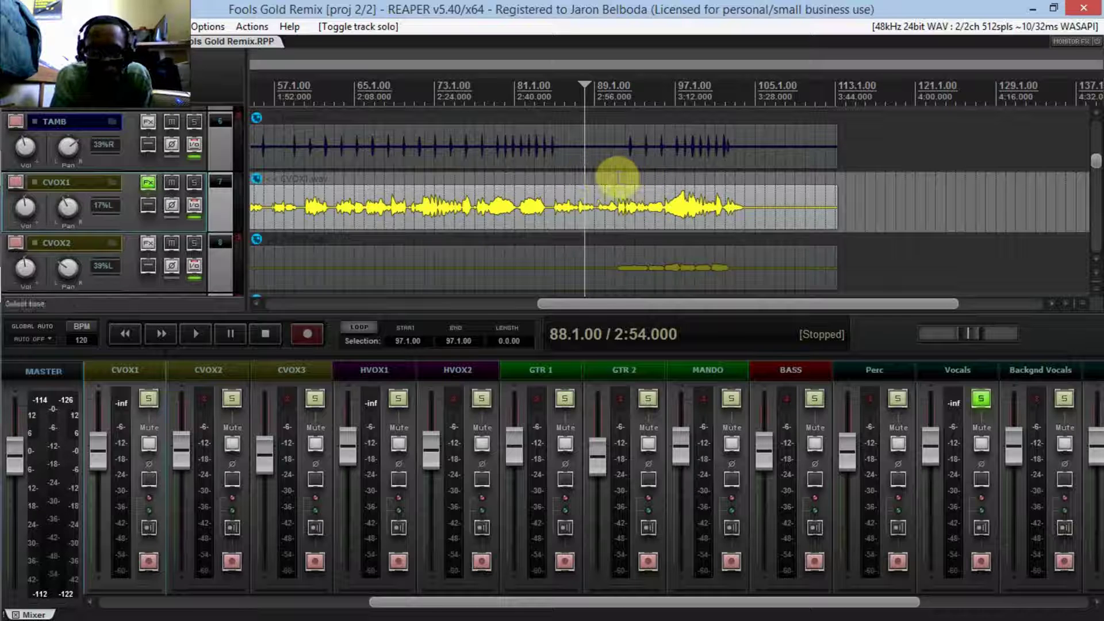
{"action": "left_click", "coordinate": [614, 178]}
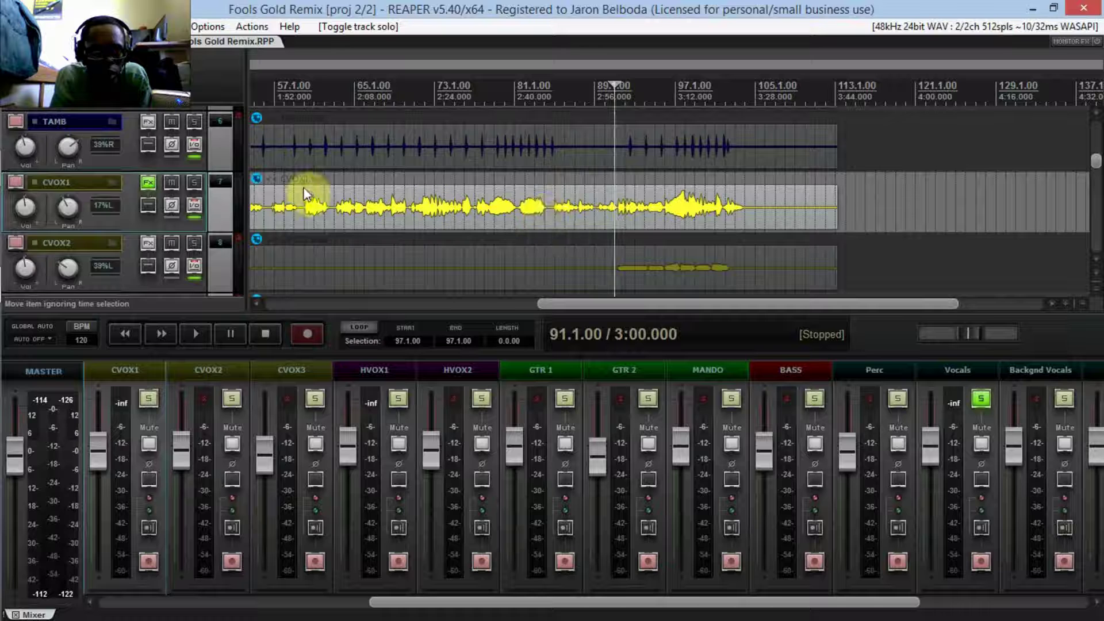
Select the HVOX1 track and play the soloed Vocals bus from bar 10, where the HVOX1 vocal enters
{"action": "key", "text": "Home"}
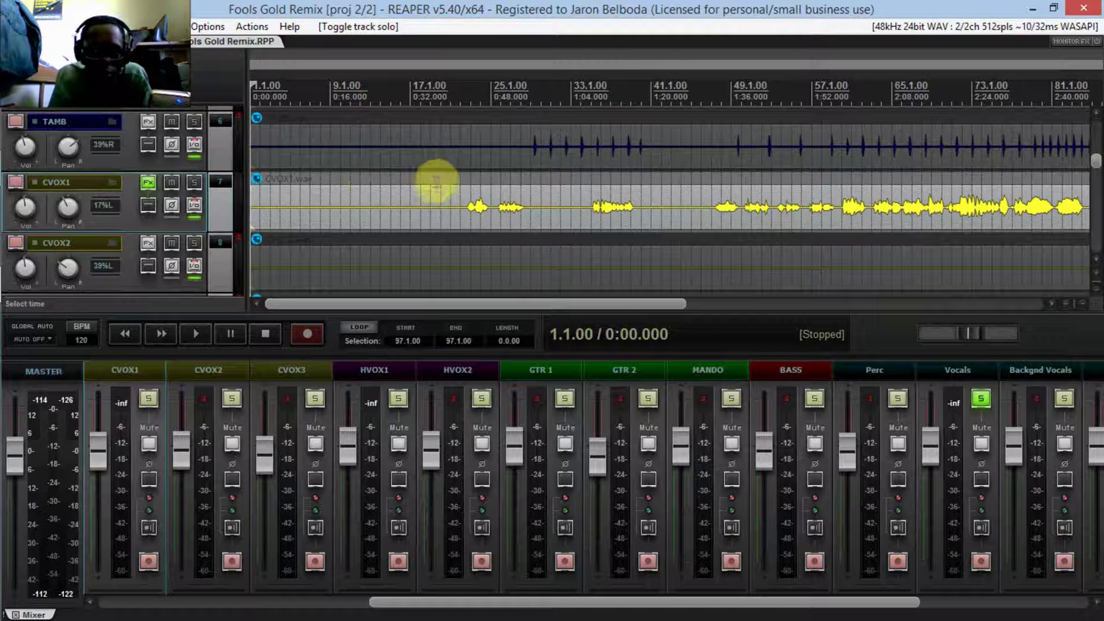
{"action": "left_click", "coordinate": [382, 368]}
{"action": "left_click", "coordinate": [340, 243]}
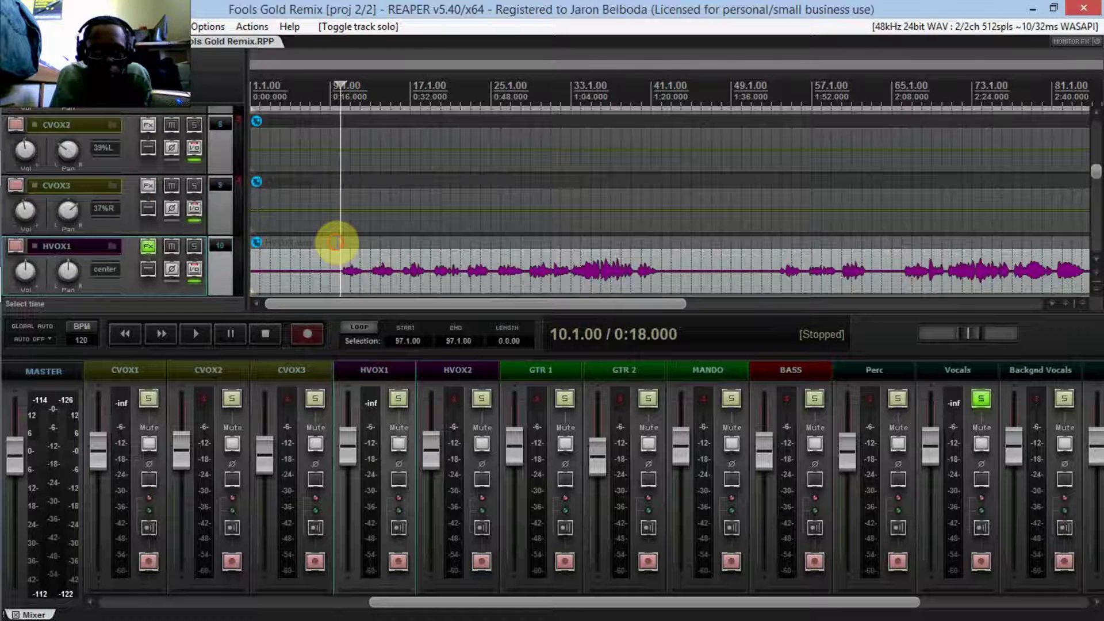
{"action": "key", "text": "space"}
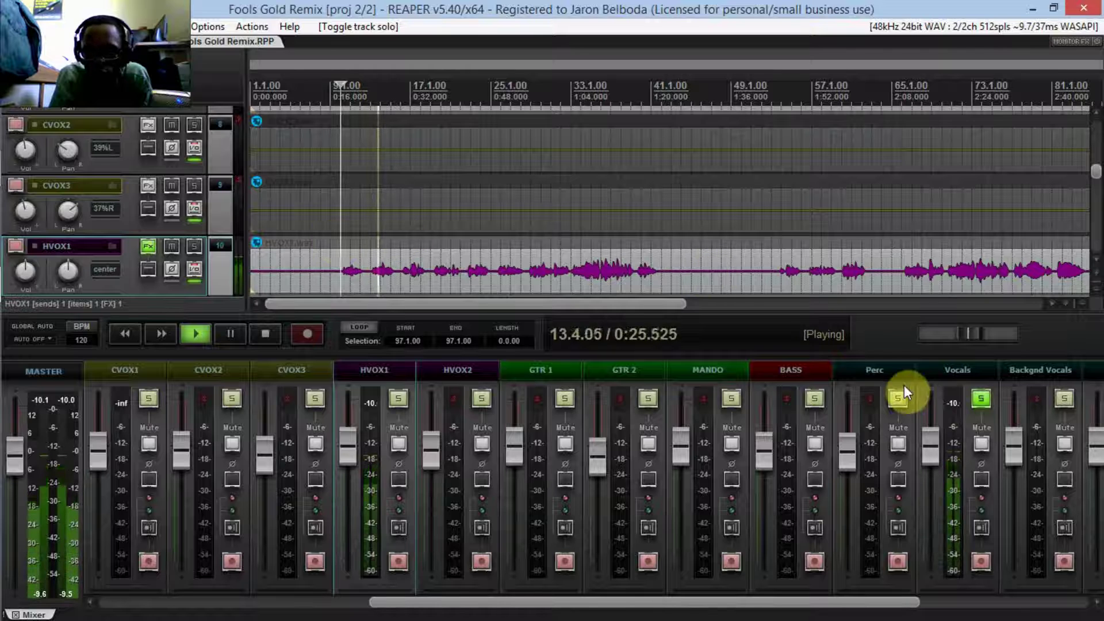
Clear the Vocals bus solo to hear the vocals within the full mix up to the CVOX1 entry, then stop playback
{"action": "left_click", "coordinate": [982, 399]}
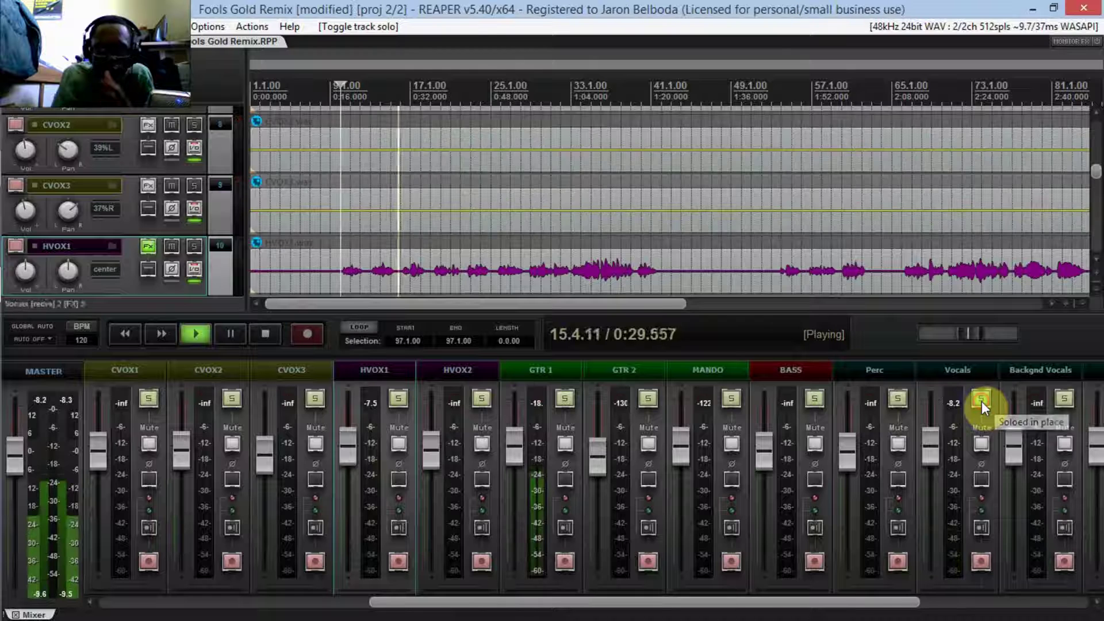
{"action": "left_click", "coordinate": [982, 402]}
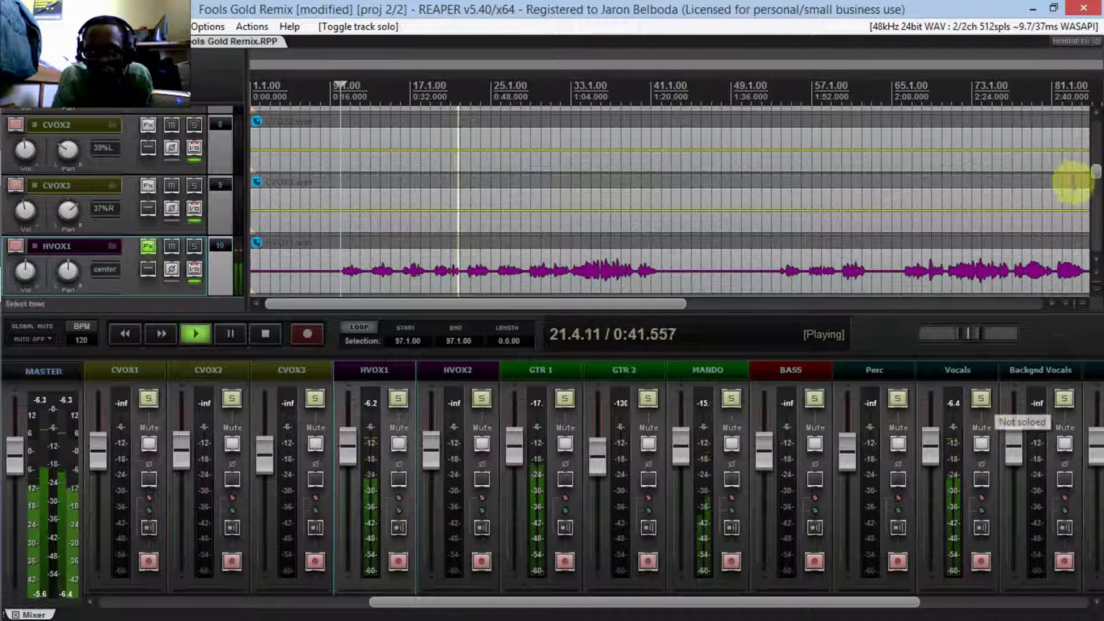
{"action": "scroll", "coordinate": [1092, 170], "scroll_direction": "up", "scroll_amount": 3}
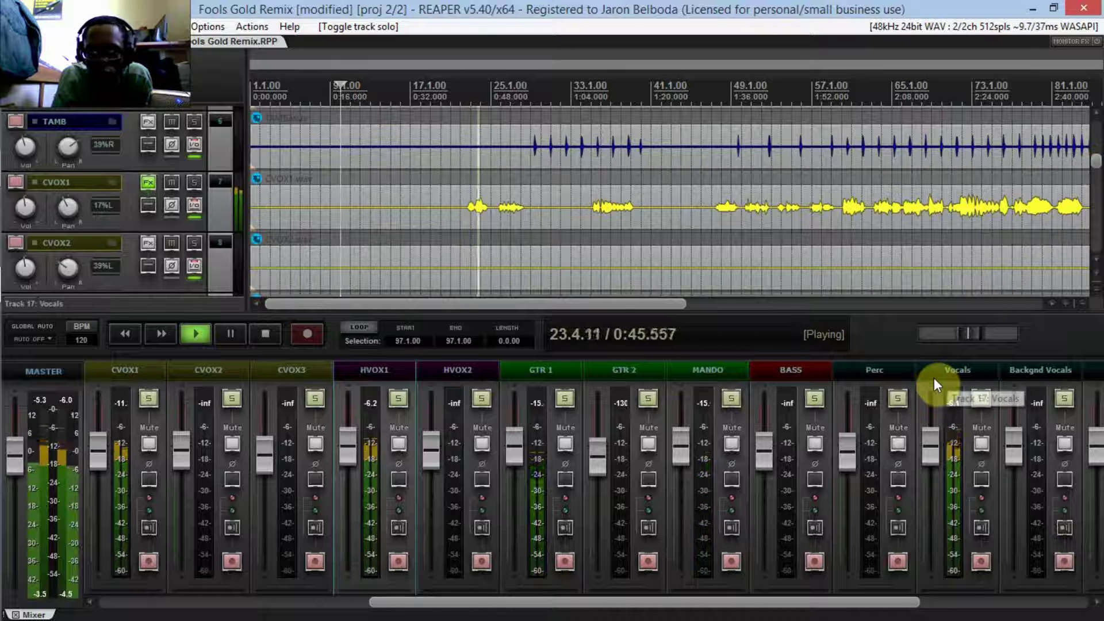
{"action": "key", "text": "space"}
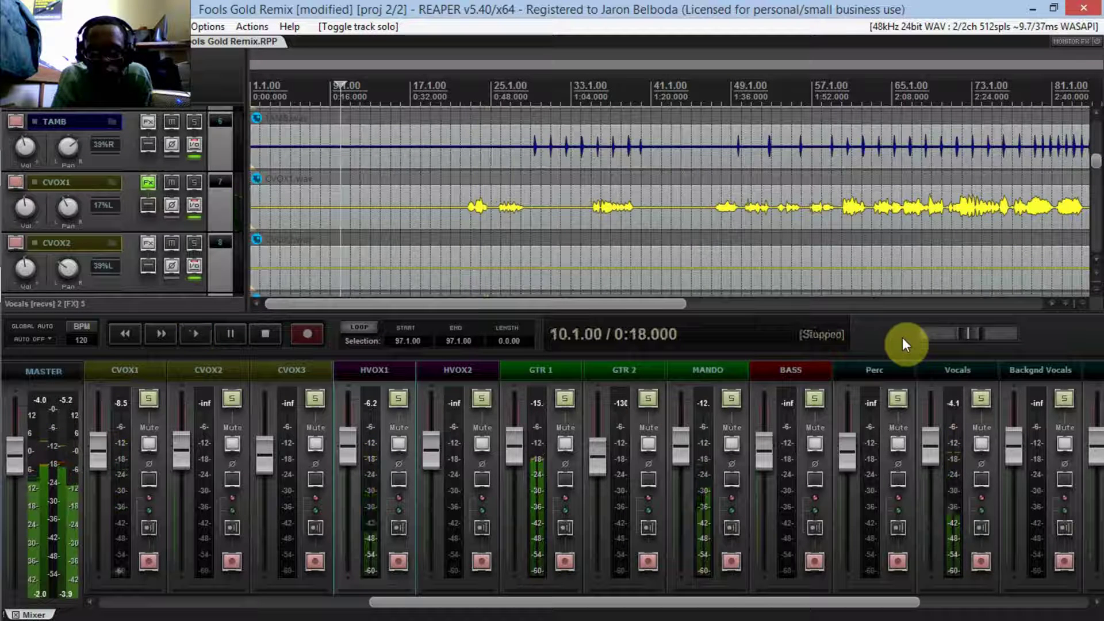
Solo the Vocals bus again with the edit cursor at bar 23, and open the CVOX1 track's effects chain
{"action": "left_click", "coordinate": [981, 398]}
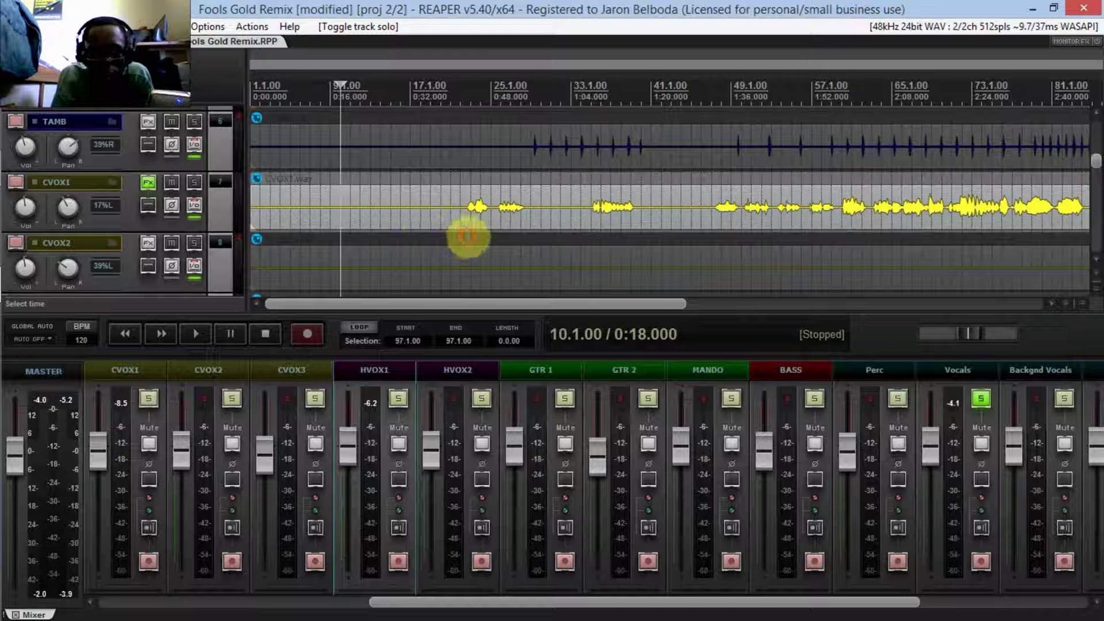
{"action": "left_click", "coordinate": [468, 237]}
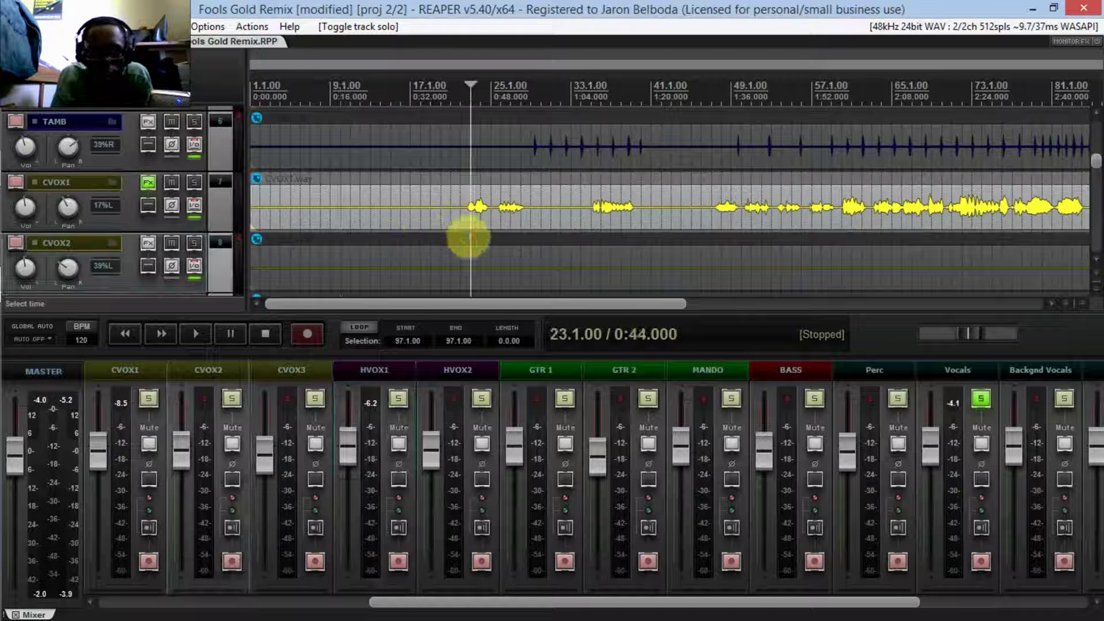
{"action": "left_click", "coordinate": [148, 183]}
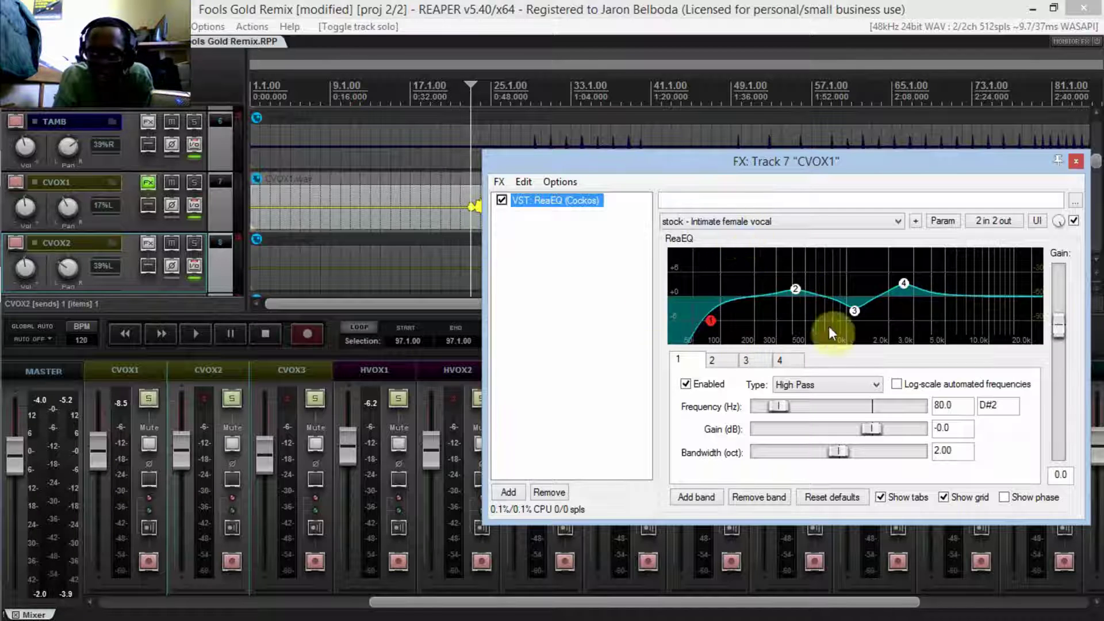
Solo the CVOX1 track and play it briefly to check its signal in ReaEQ
{"action": "left_click", "coordinate": [195, 182]}
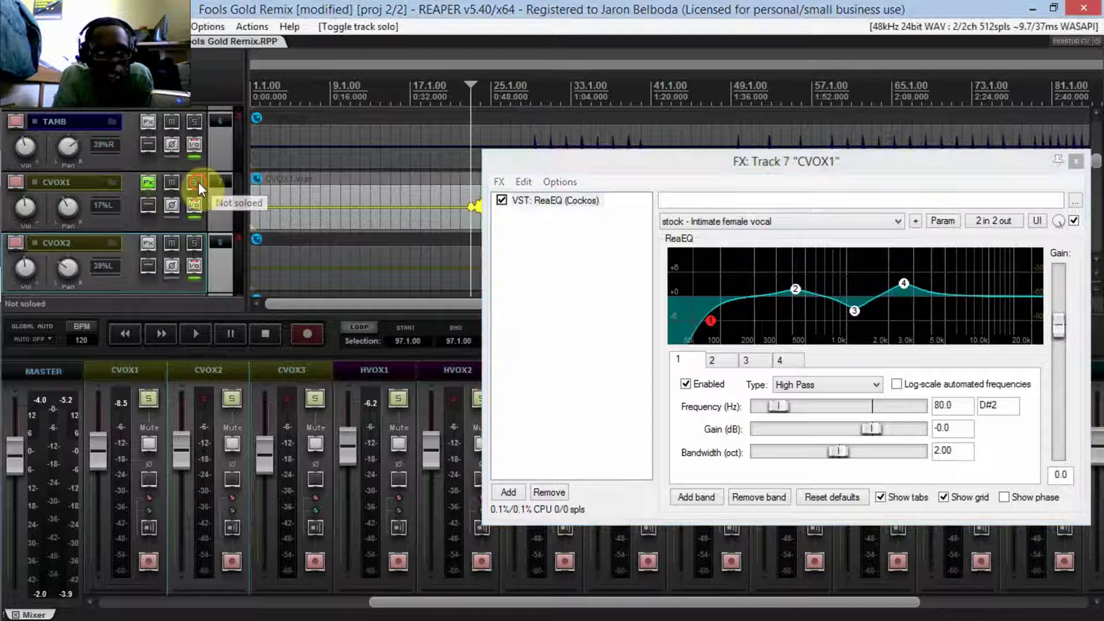
{"action": "key", "text": "space"}
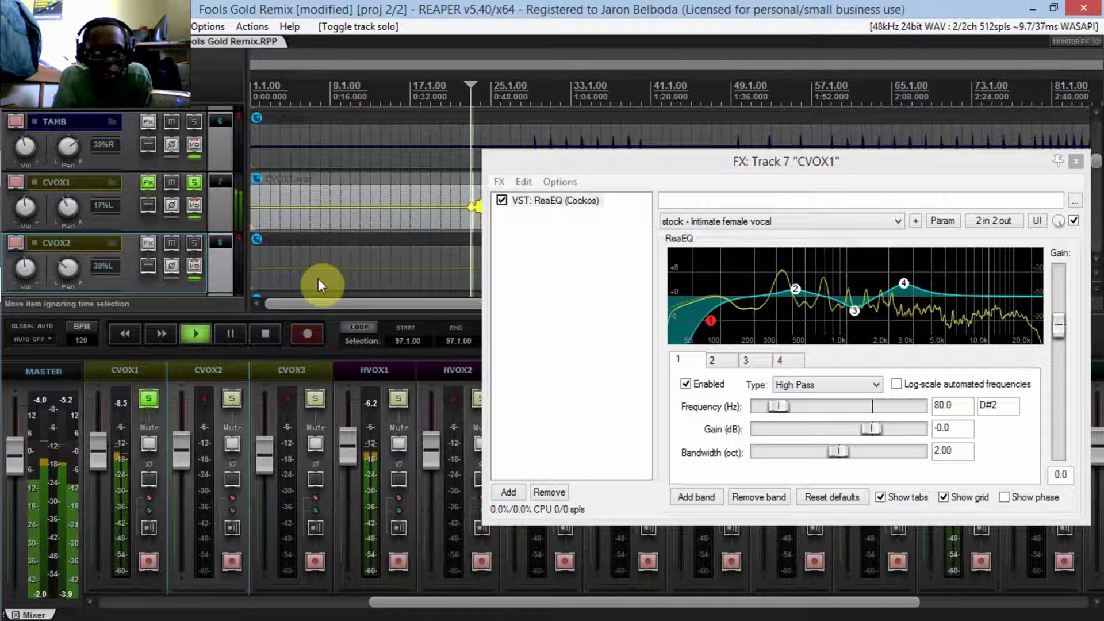
{"action": "key", "text": "space"}
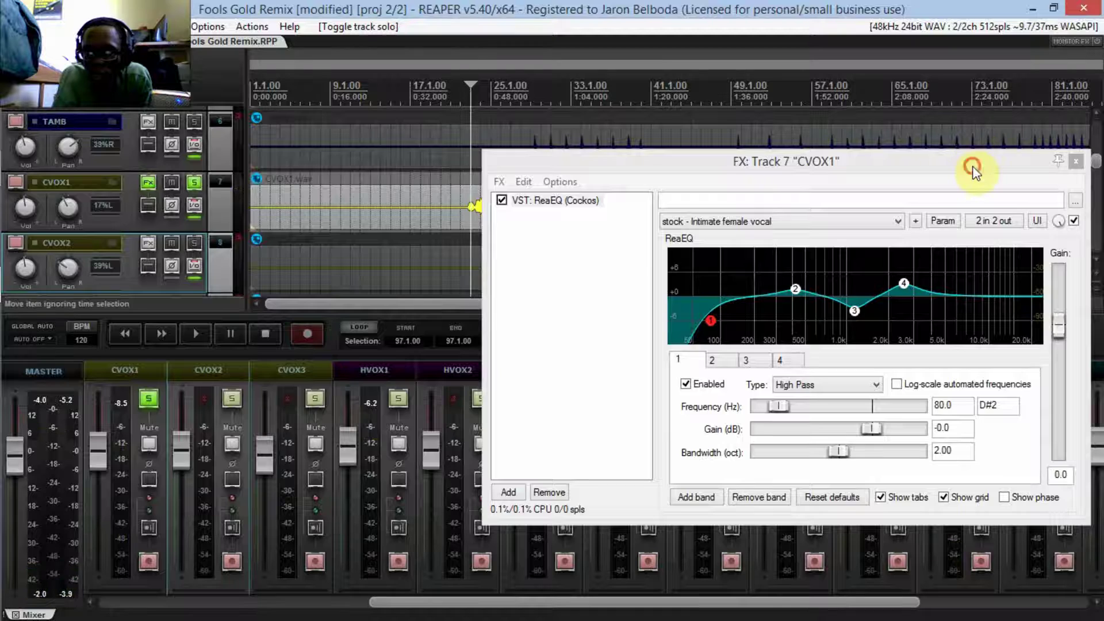
Clear the Vocals bus solo while keeping CVOX1 soloed, and save the project
{"action": "left_click_drag", "start_coordinate": [974, 164], "coordinate": [520, 153]}
{"action": "left_click", "coordinate": [982, 399]}
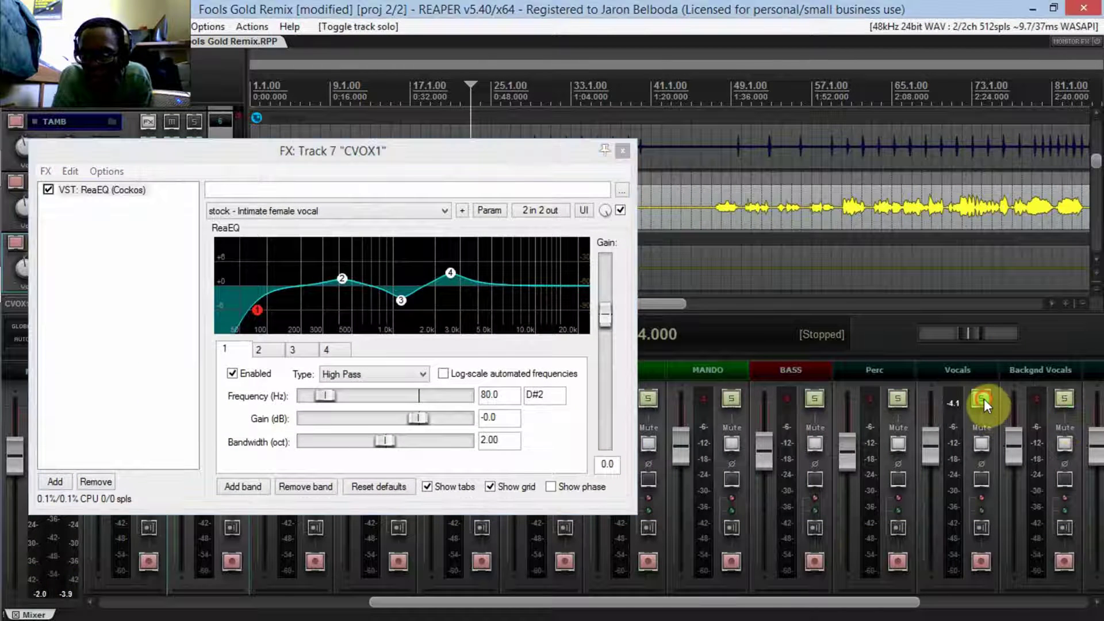
{"action": "left_click_drag", "start_coordinate": [445, 157], "coordinate": [941, 147]}
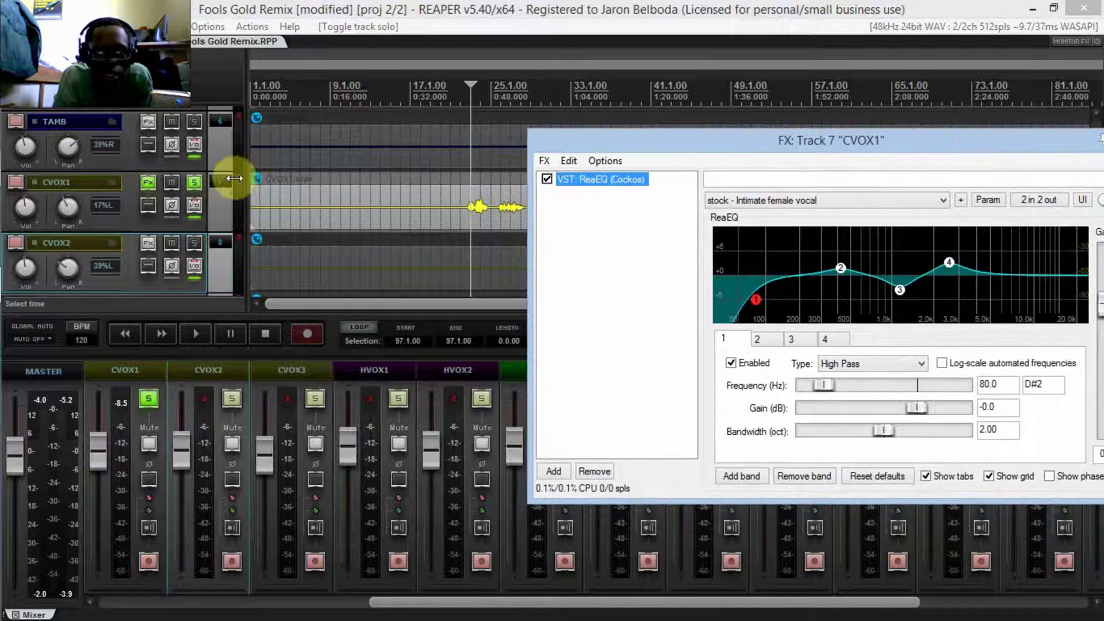
{"action": "left_click", "coordinate": [437, 7]}
{"action": "key", "text": "ctrl+s"}
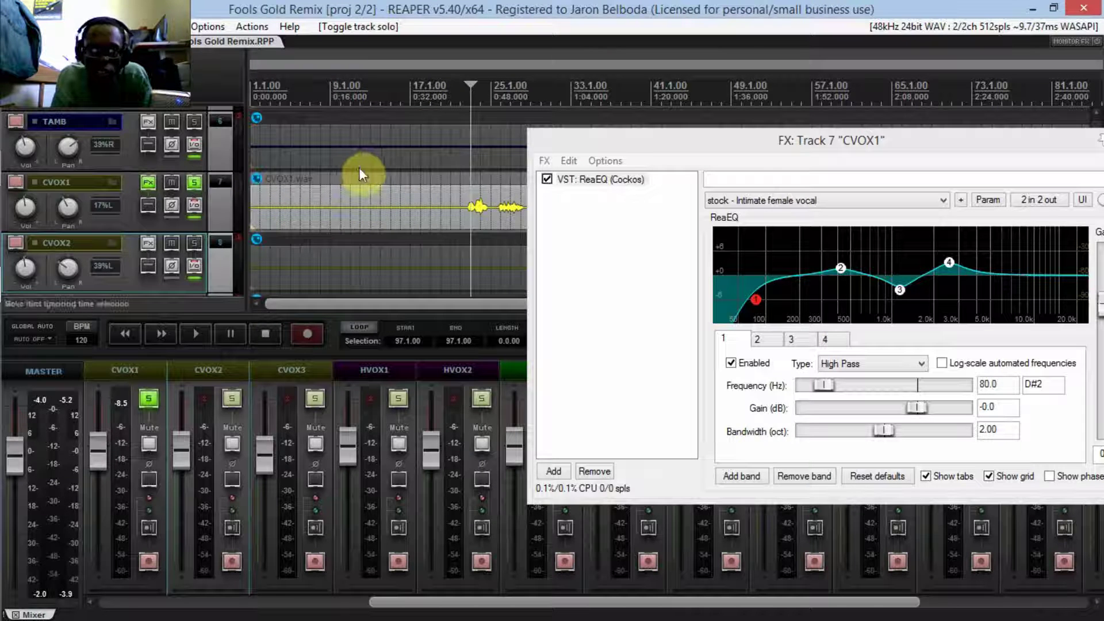
Play the soloed CVOX1 track and bypass all effects on the Vocals bus to compare the sound
{"action": "key", "text": "space"}
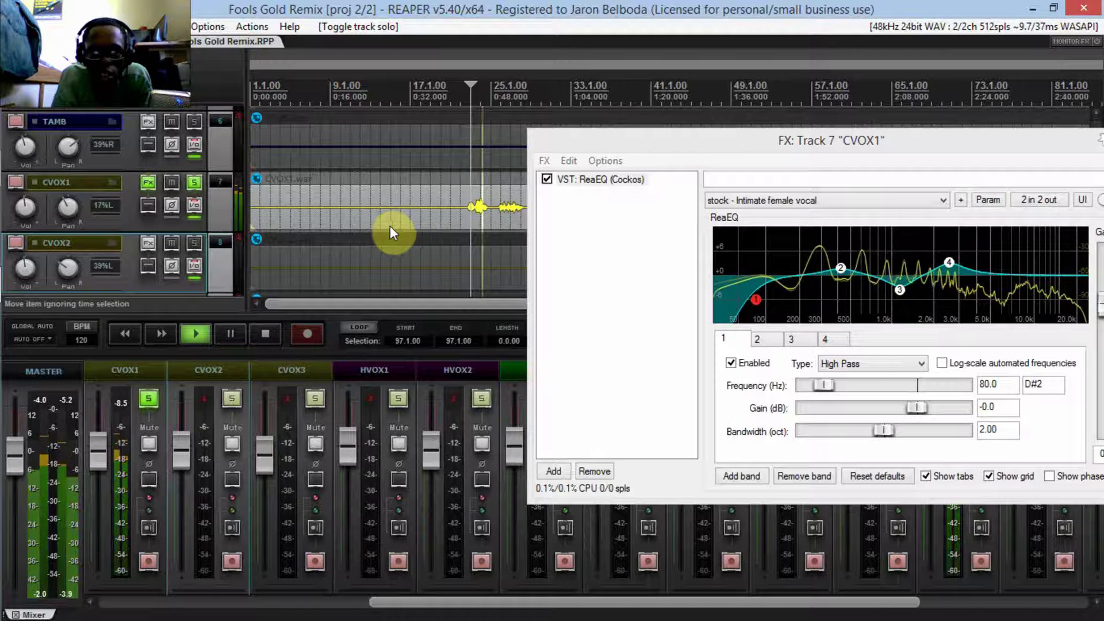
{"action": "left_click_drag", "start_coordinate": [791, 142], "coordinate": [384, 141]}
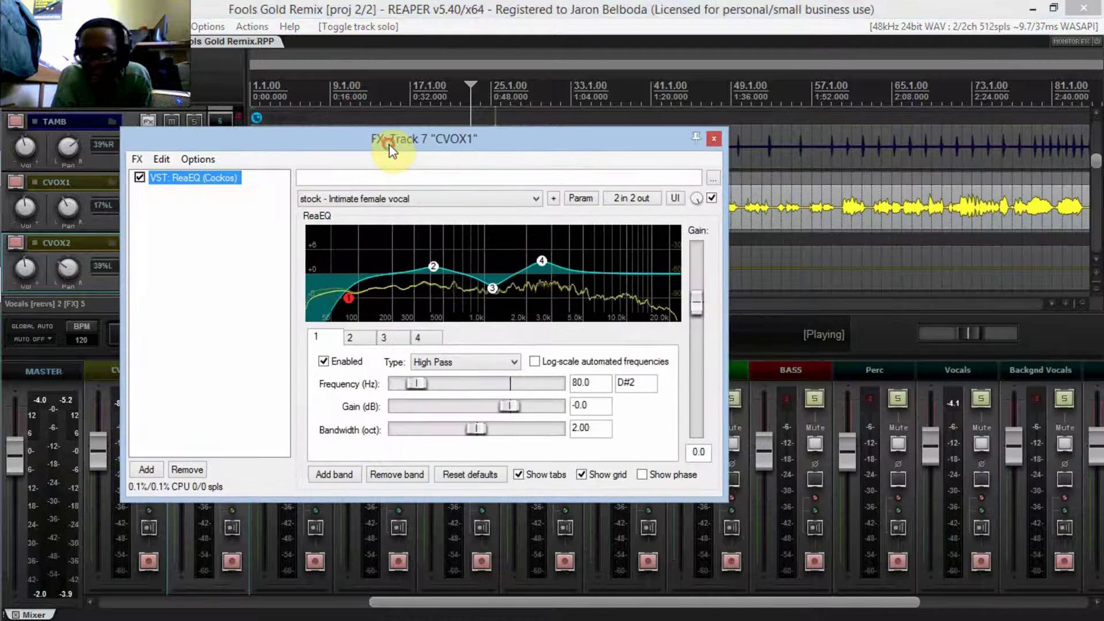
{"action": "left_click", "coordinate": [968, 371]}
{"action": "left_click_drag", "start_coordinate": [464, 152], "coordinate": [782, 134]}
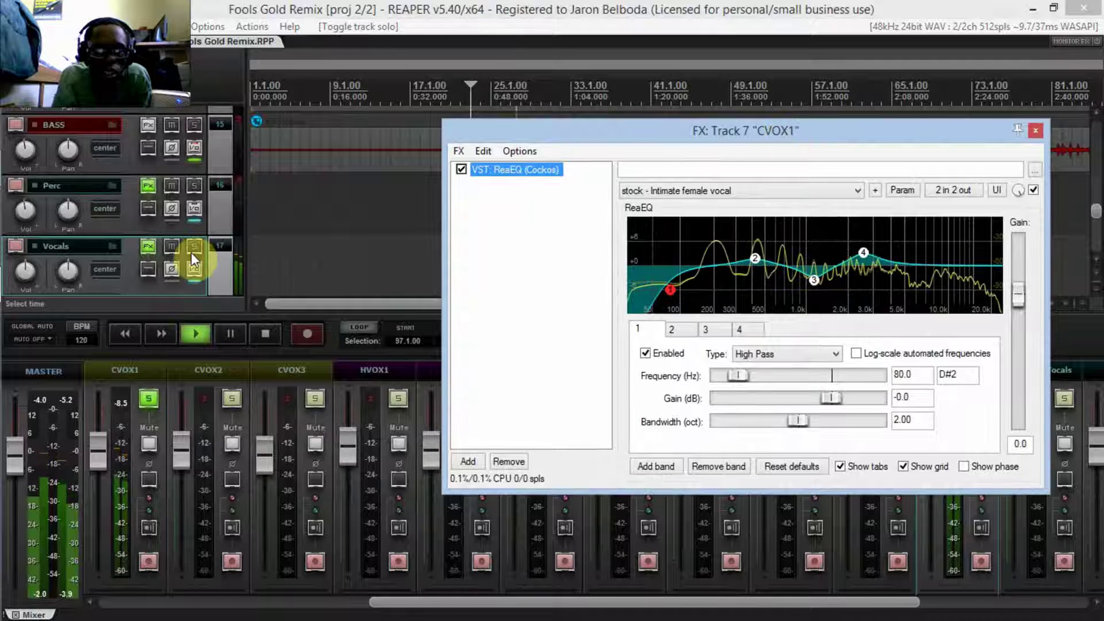
{"action": "left_click", "coordinate": [149, 269]}
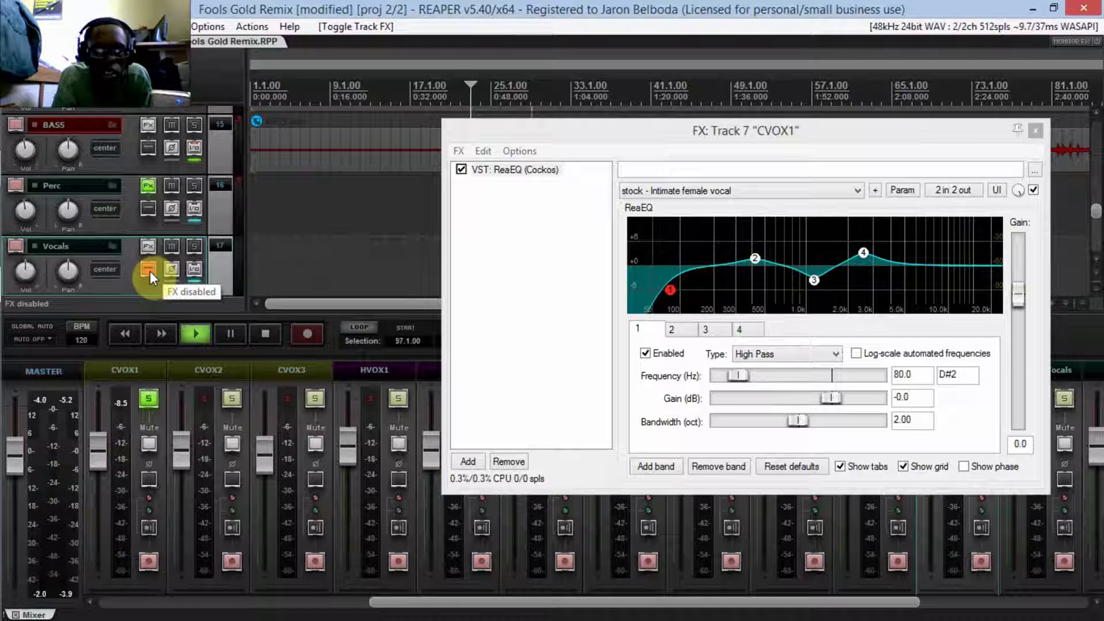
{"action": "key", "text": "space"}
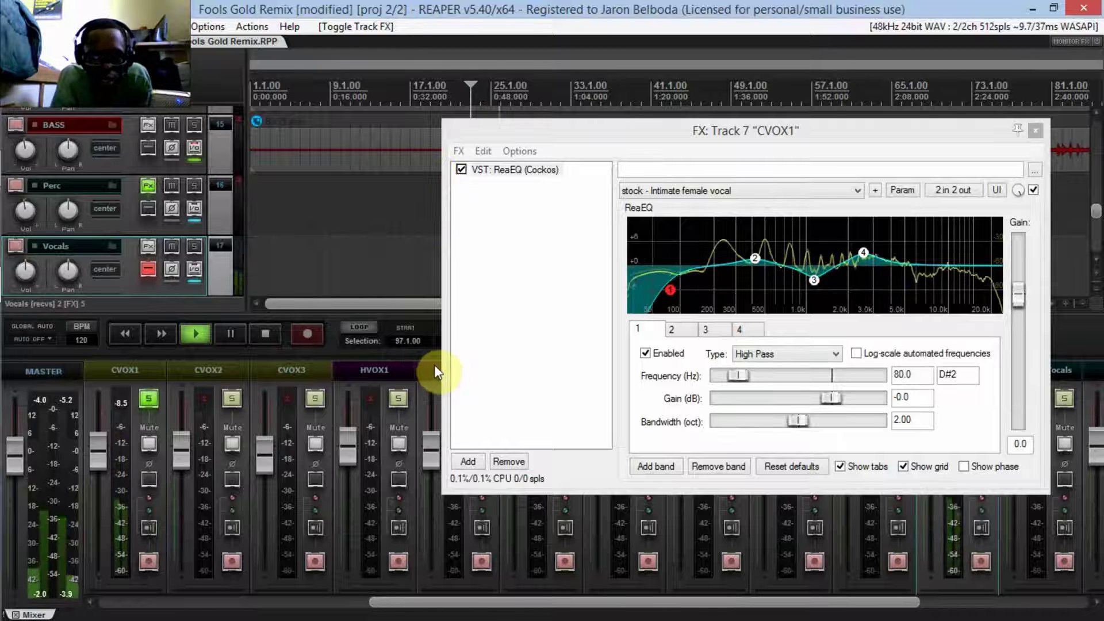
Solo HVOX1 together with CVOX1 and open the HVOX1 track's effects chain
{"action": "left_click", "coordinate": [398, 398]}
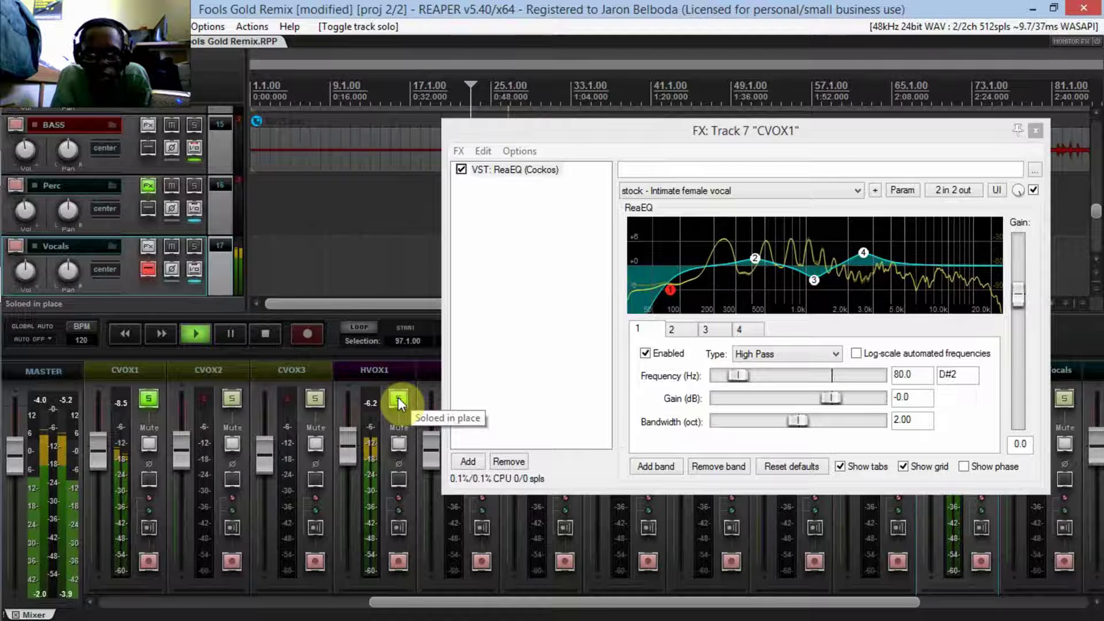
{"action": "left_click", "coordinate": [376, 365]}
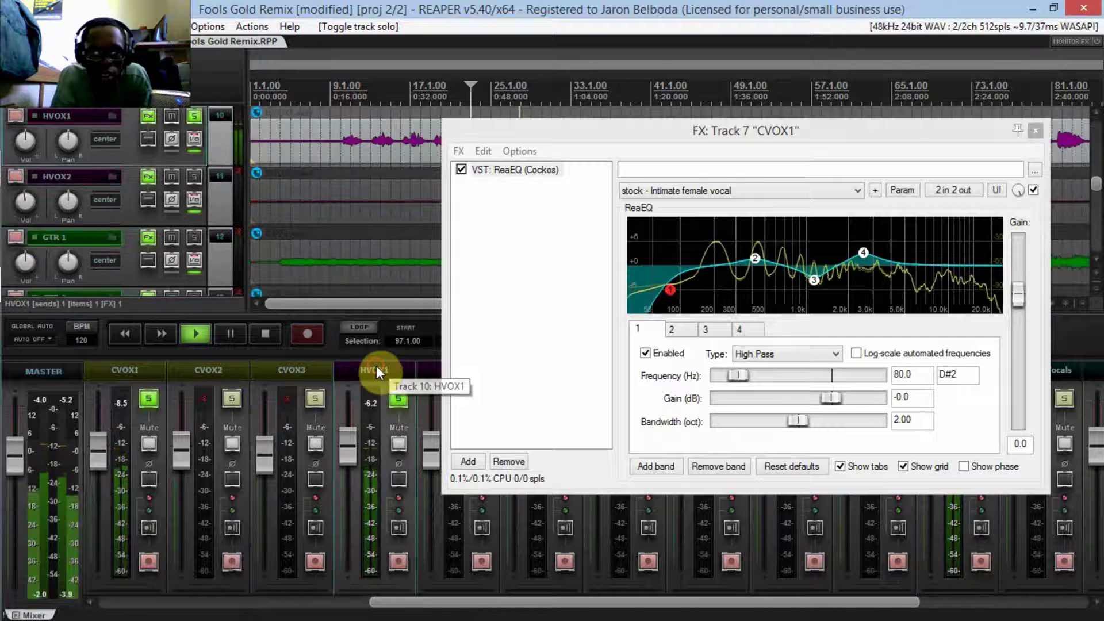
{"action": "left_click", "coordinate": [146, 121]}
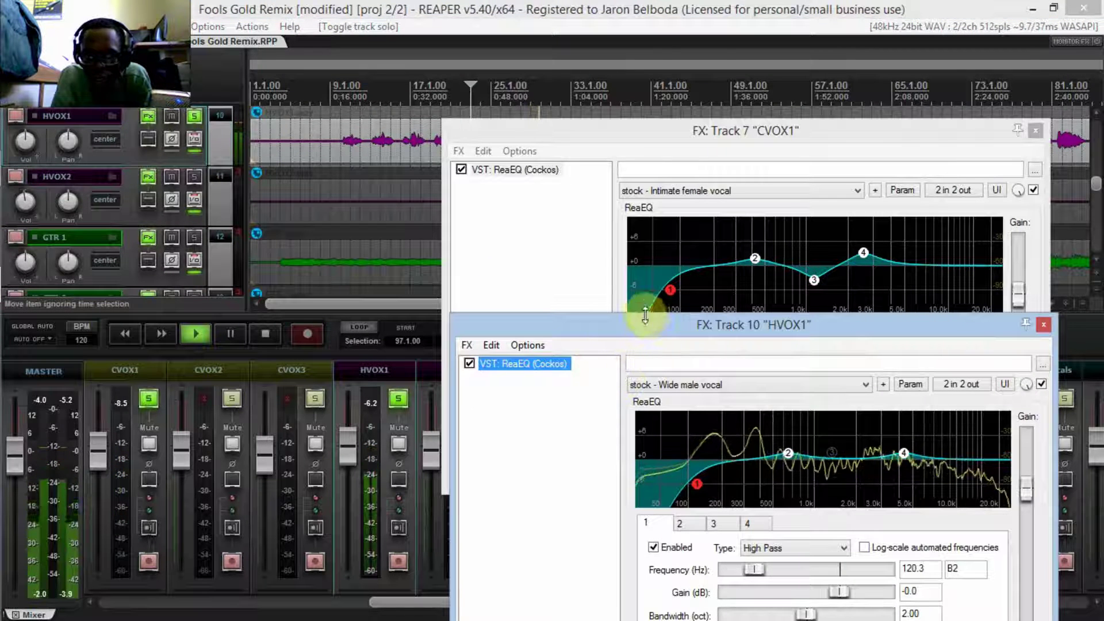
Arrange the HVOX1 and CVOX1 effects windows side by side and bypass ReaEQ on HVOX1 during playback
{"action": "left_click_drag", "start_coordinate": [646, 315], "coordinate": [258, 118]}
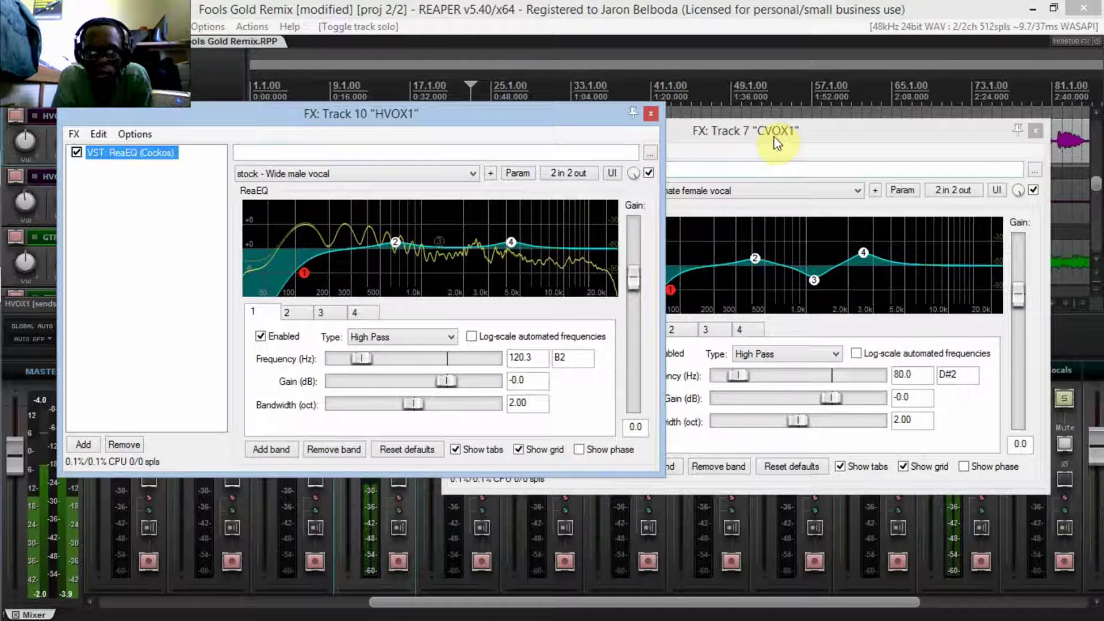
{"action": "left_click_drag", "start_coordinate": [775, 141], "coordinate": [861, 130]}
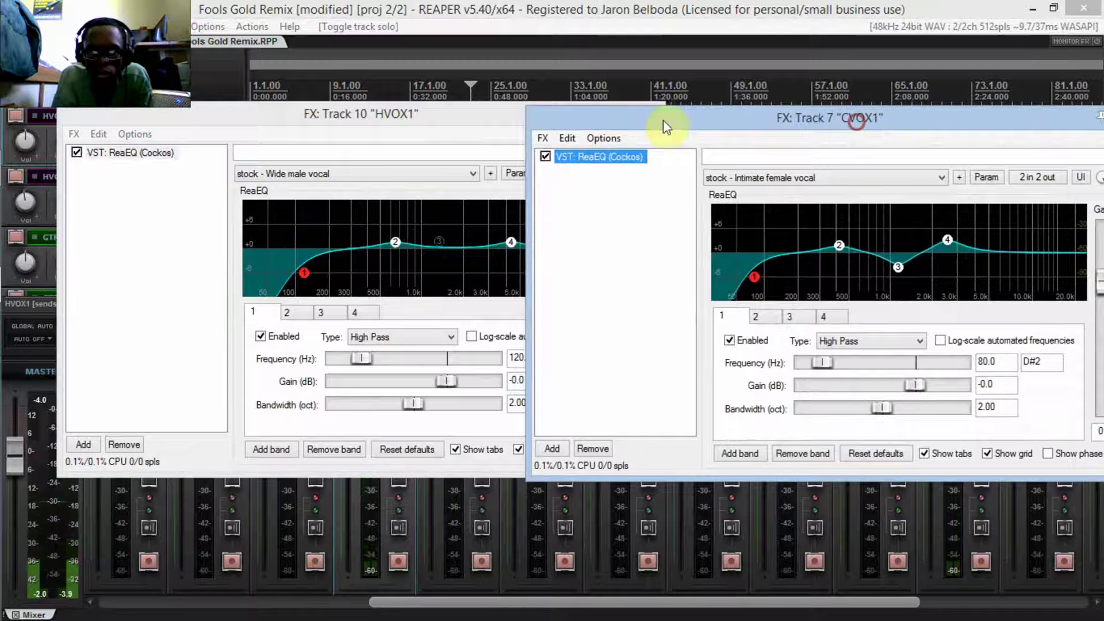
{"action": "left_click", "coordinate": [471, 121]}
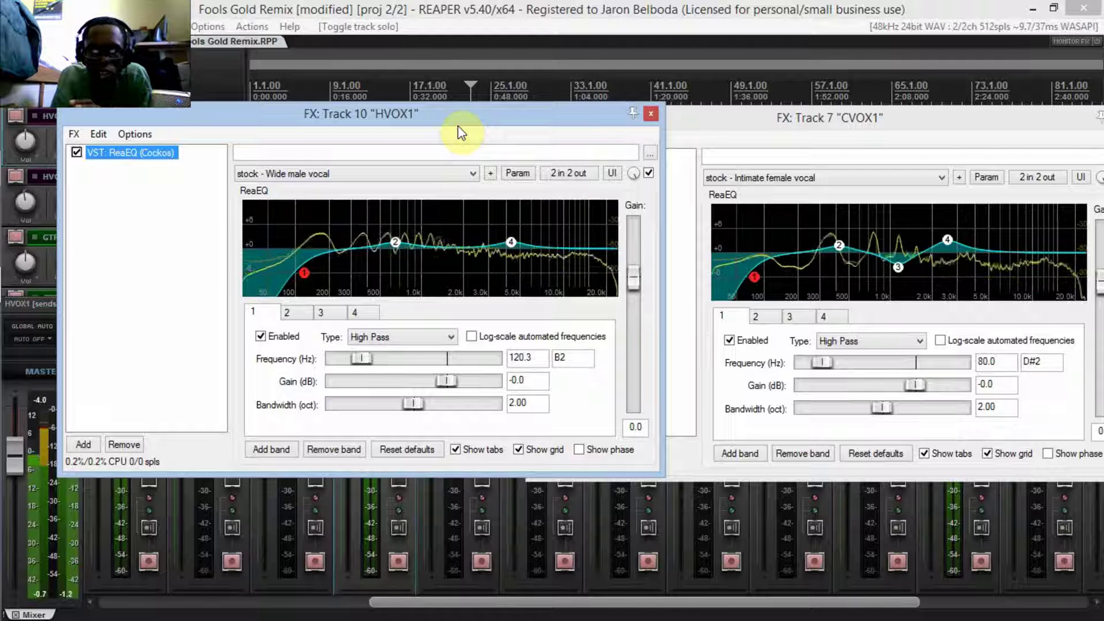
{"action": "left_click", "coordinate": [76, 153]}
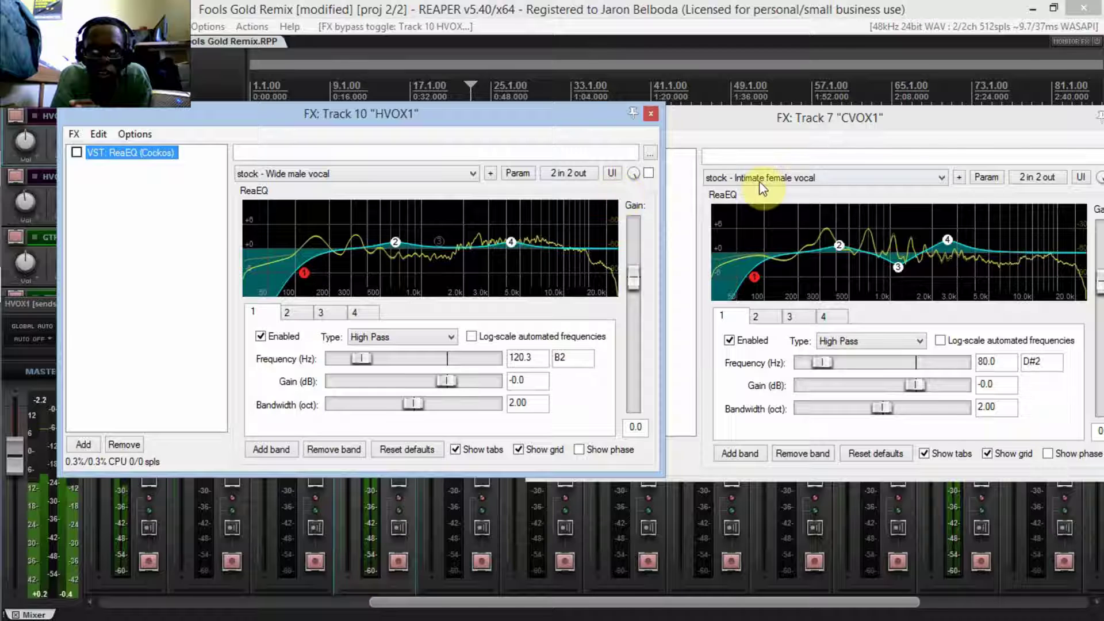
Re-enable ReaEQ on the HVOX1 track after checking the CVOX1 effects chain
{"action": "left_click", "coordinate": [709, 123]}
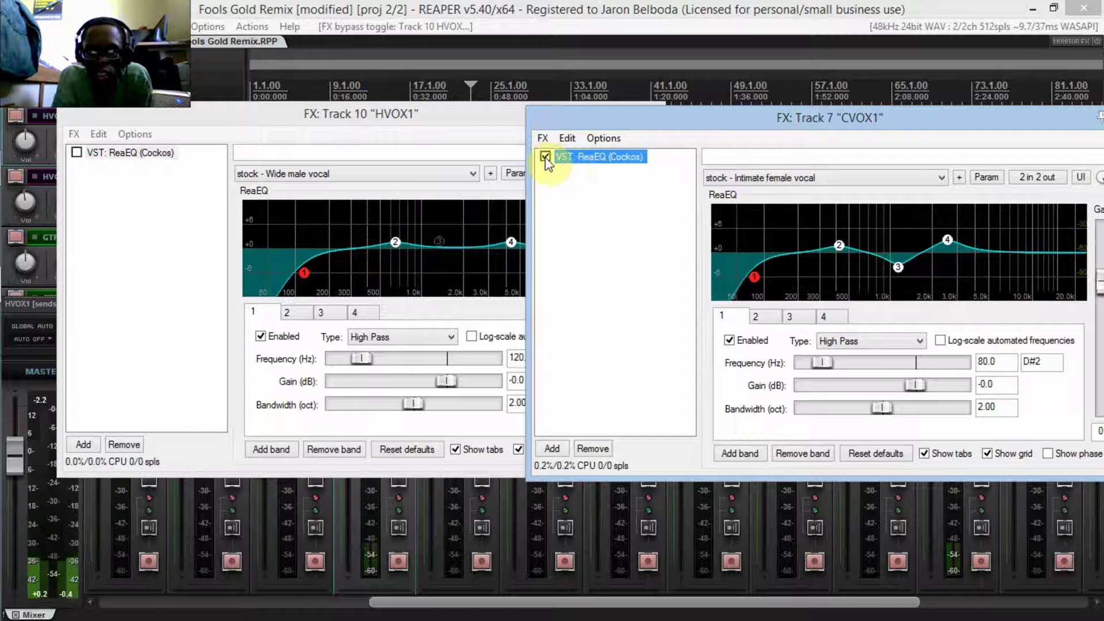
{"action": "left_click", "coordinate": [77, 153]}
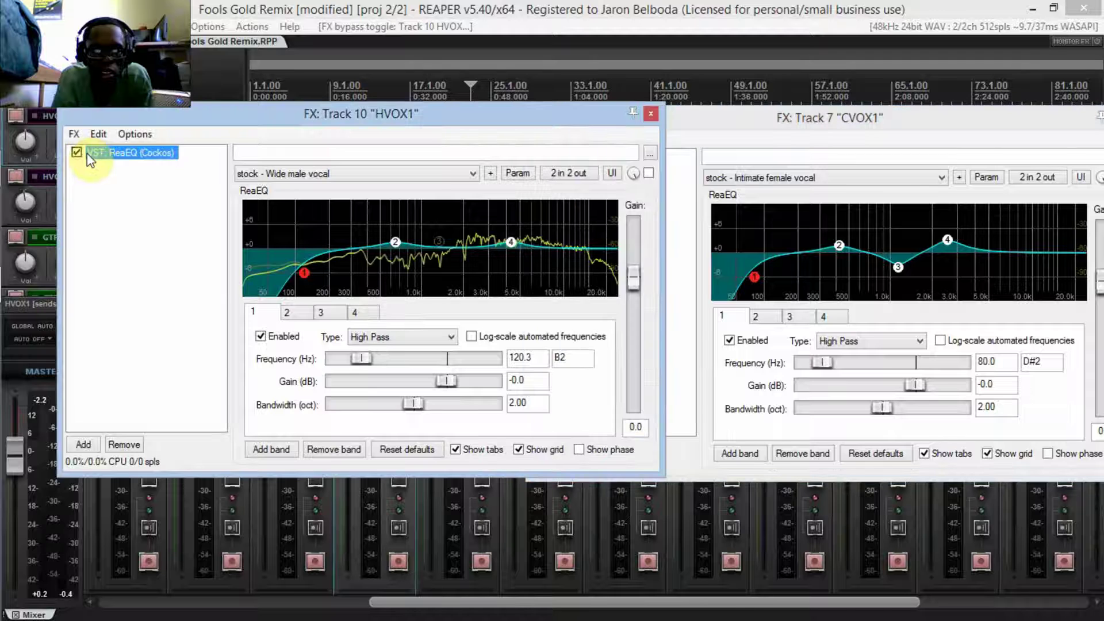
Compare CVOX1 with ReaEQ bypassed and enabled by playing the soloed vocals, including passages from about bars 41 and 49
{"action": "left_click", "coordinate": [702, 123]}
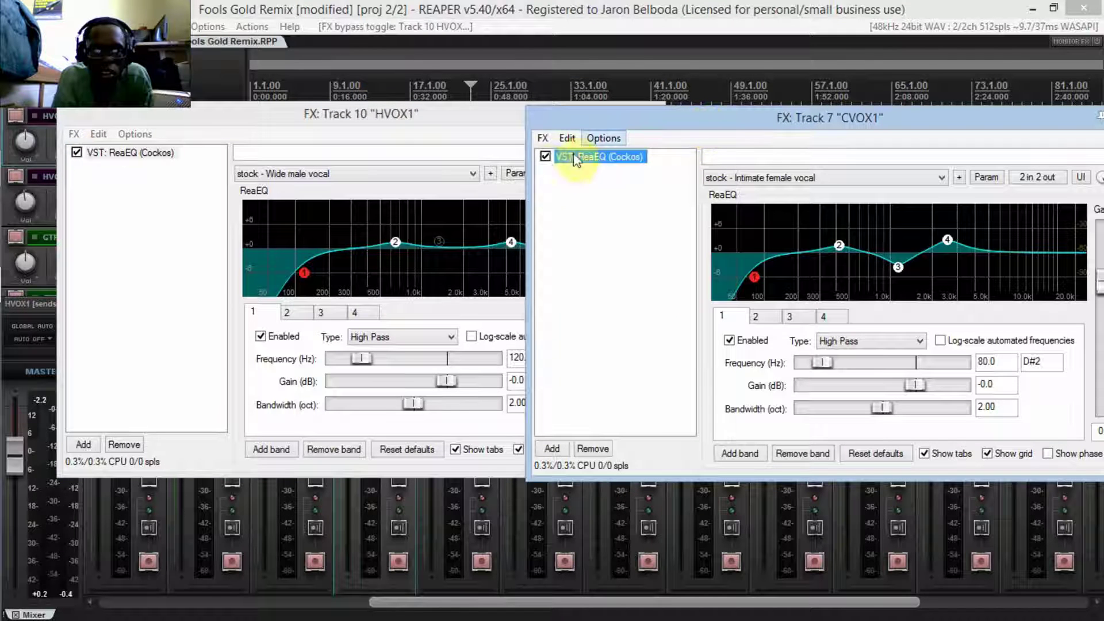
{"action": "left_click", "coordinate": [544, 157]}
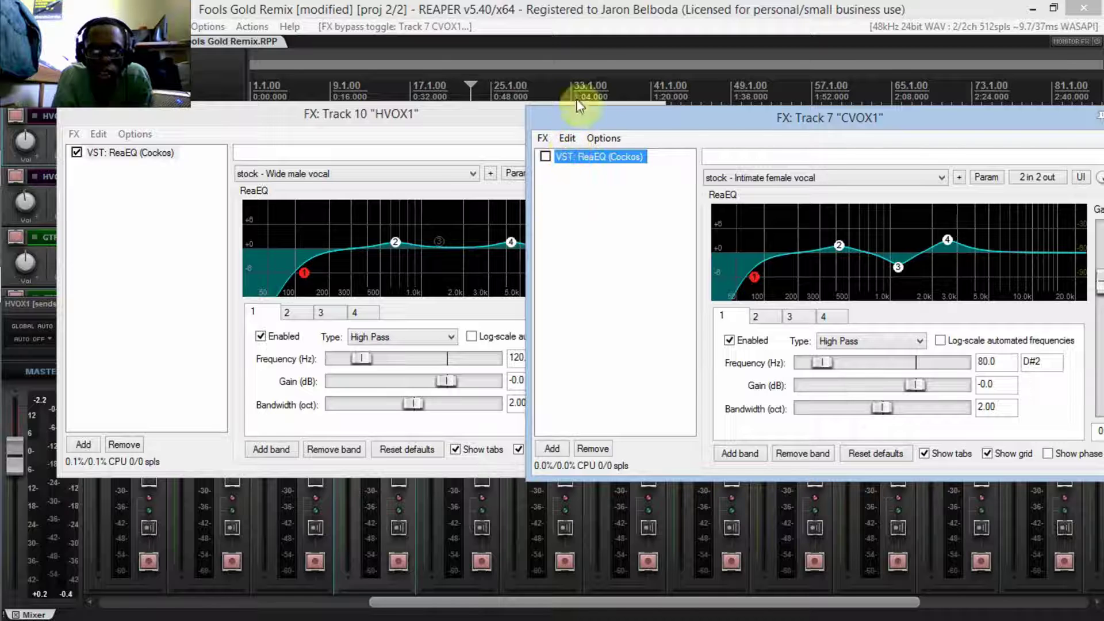
{"action": "left_click", "coordinate": [580, 12]}
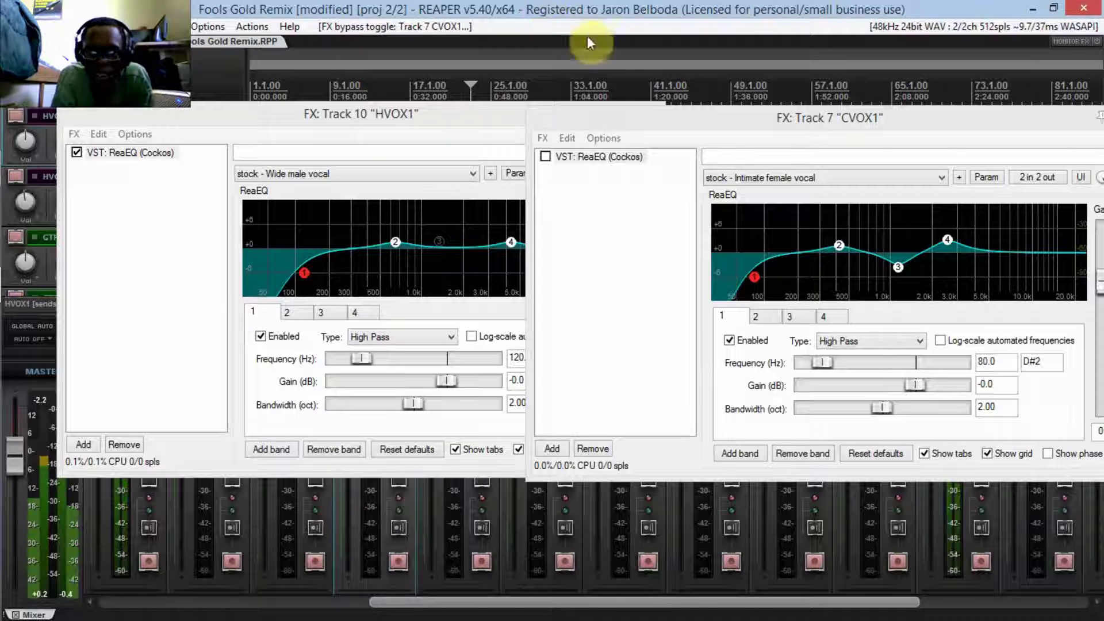
{"action": "left_click", "coordinate": [545, 157]}
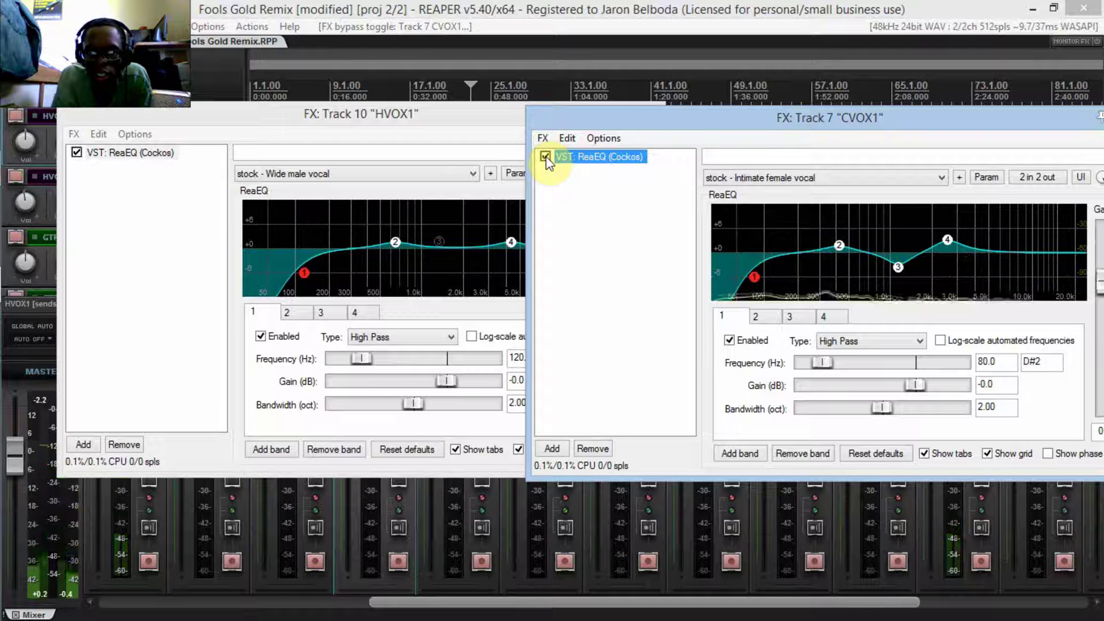
{"action": "left_click", "coordinate": [649, 86]}
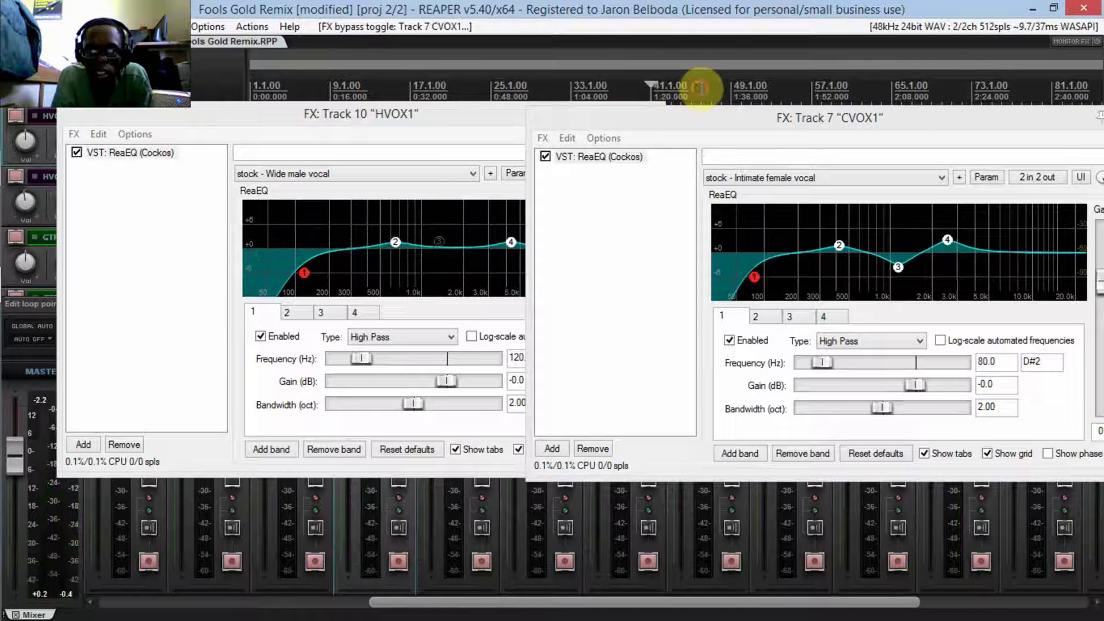
{"action": "left_click", "coordinate": [732, 87]}
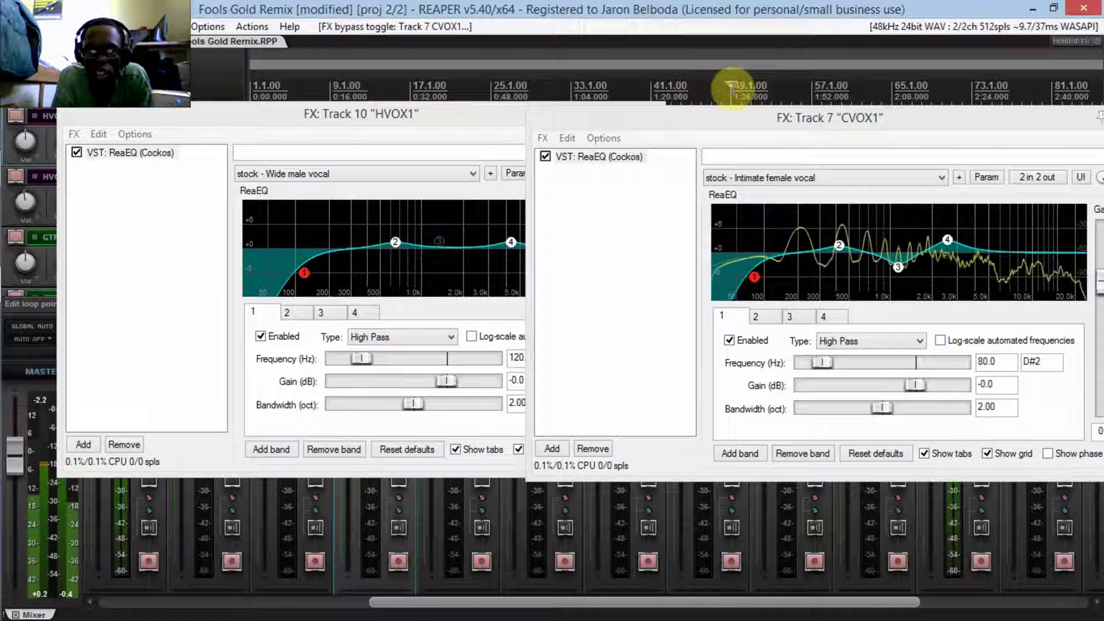
{"action": "left_click", "coordinate": [557, 159]}
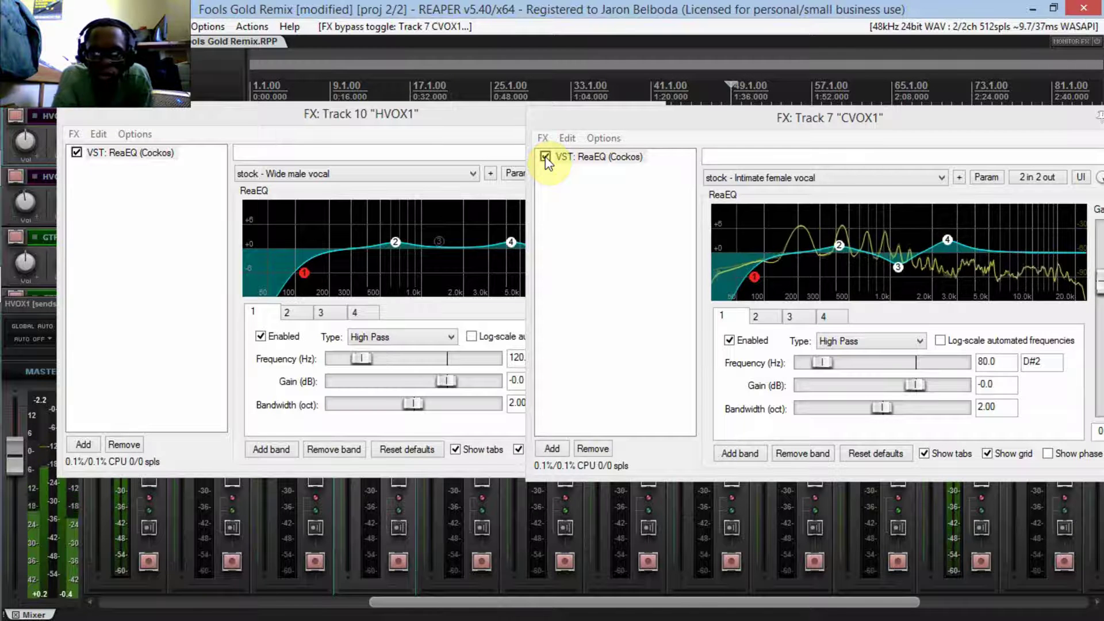
{"action": "key", "text": "space"}
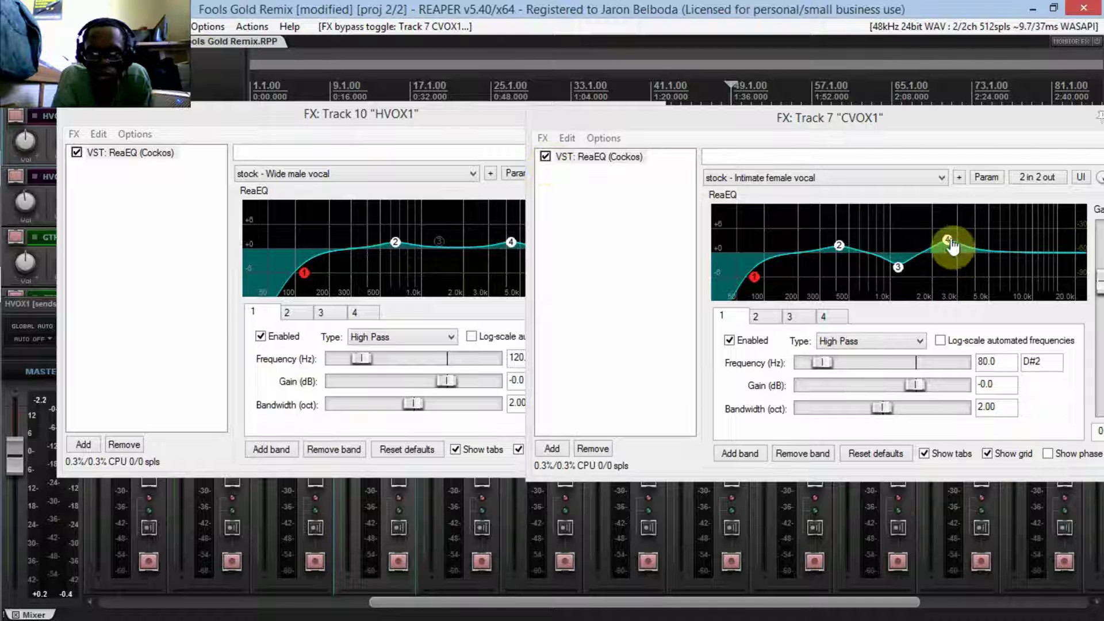
Review the ReaEQ curves on CVOX1 and HVOX1, and close both tracks' effects windows
{"action": "mouse_move", "coordinate": [950, 246]}
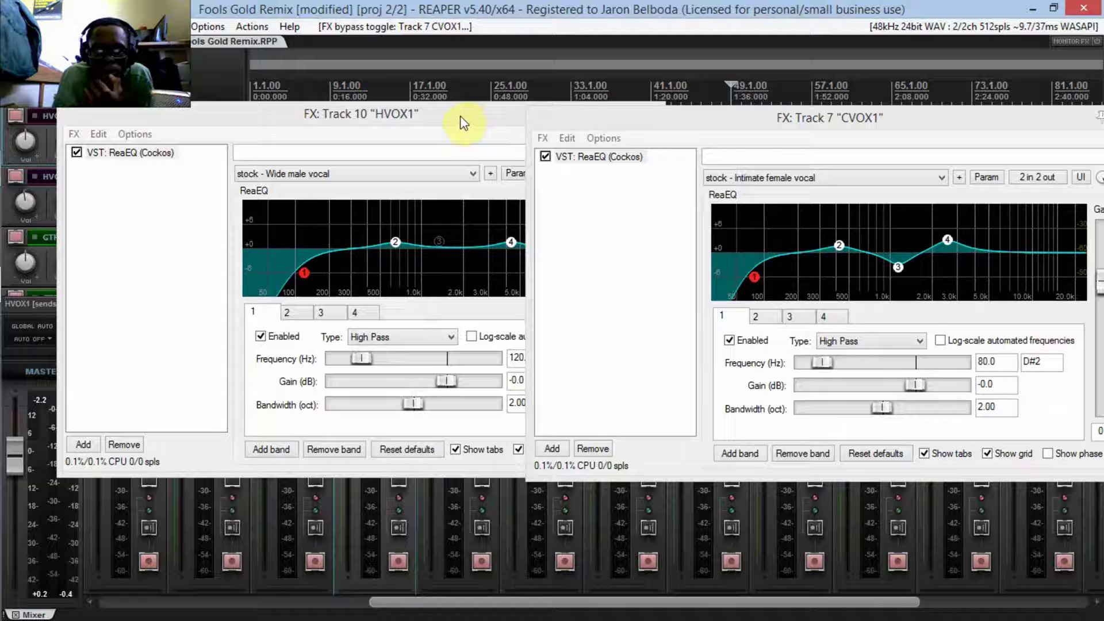
{"action": "left_click", "coordinate": [490, 122]}
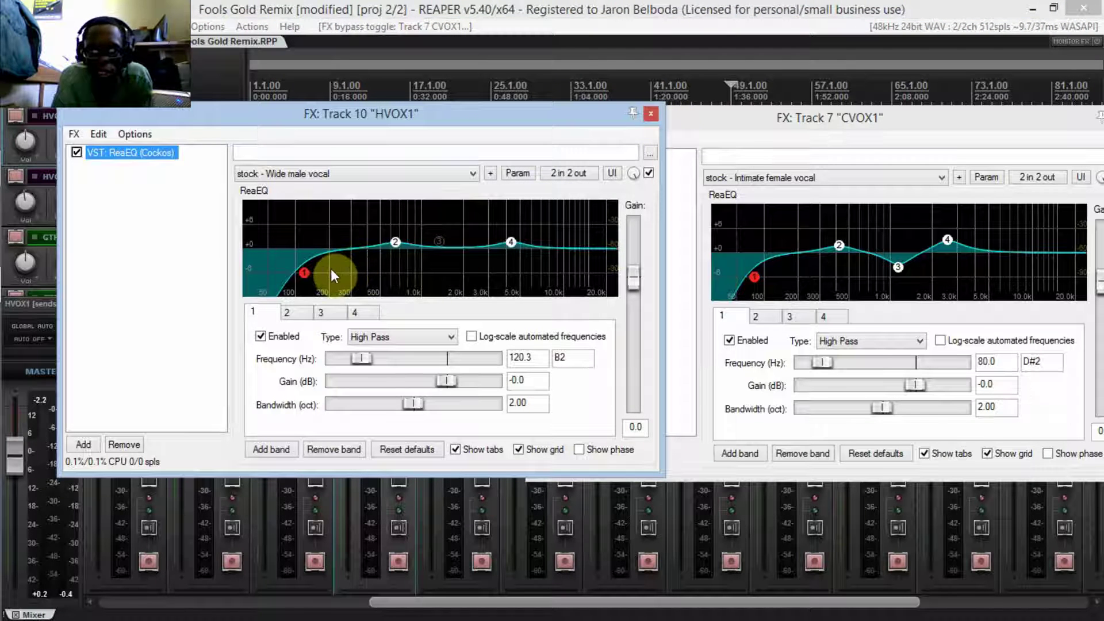
{"action": "left_click", "coordinate": [652, 113]}
{"action": "left_click_drag", "start_coordinate": [799, 122], "coordinate": [493, 129]}
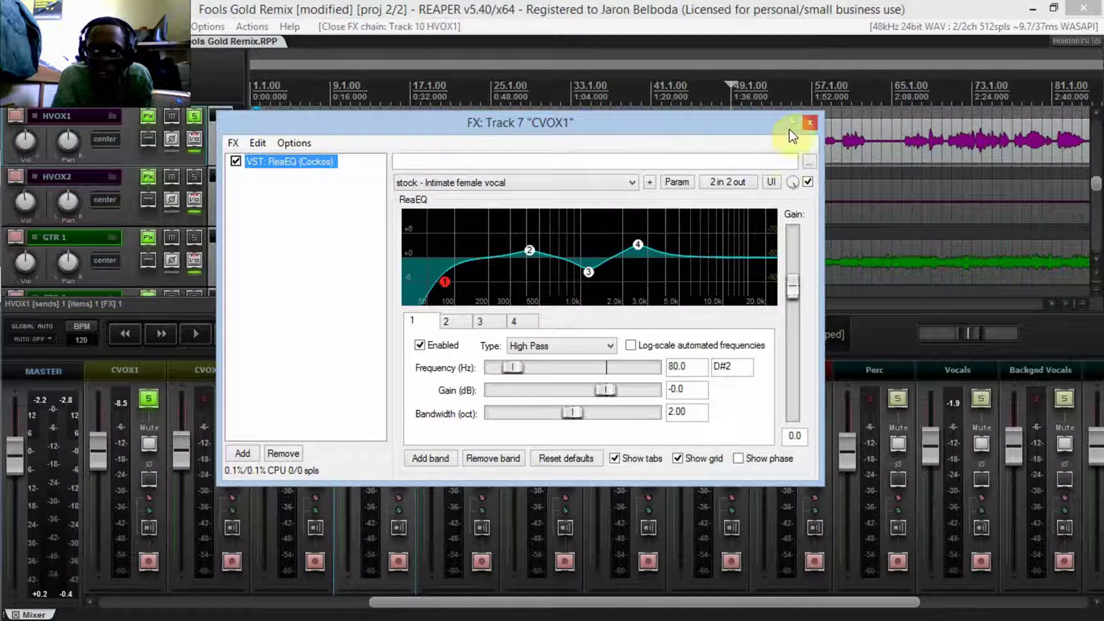
{"action": "left_click", "coordinate": [810, 123]}
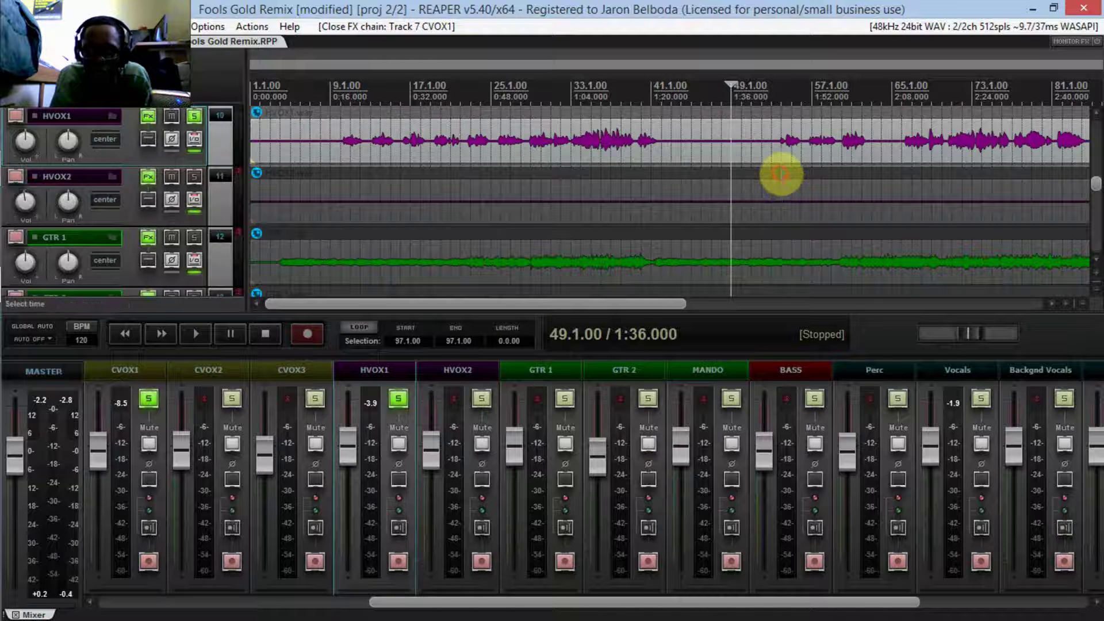
Play the soloed vocals from about bar 54 and re-enable all effects on the Vocals bus
{"action": "left_click", "coordinate": [781, 173]}
{"action": "key", "text": "space"}
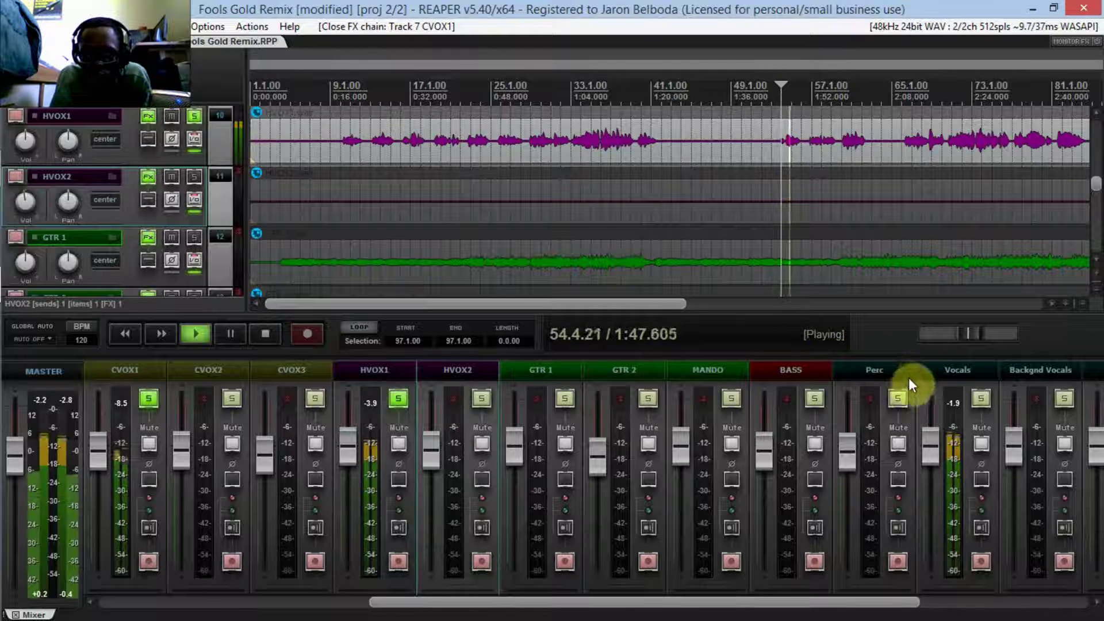
{"action": "left_click", "coordinate": [968, 373]}
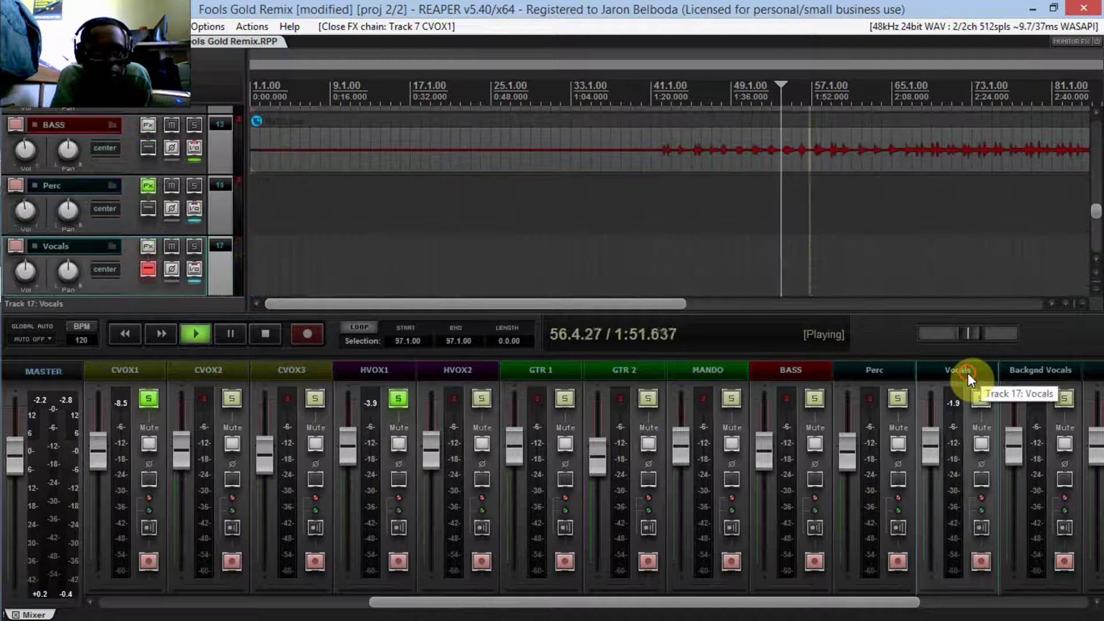
{"action": "left_click", "coordinate": [148, 269]}
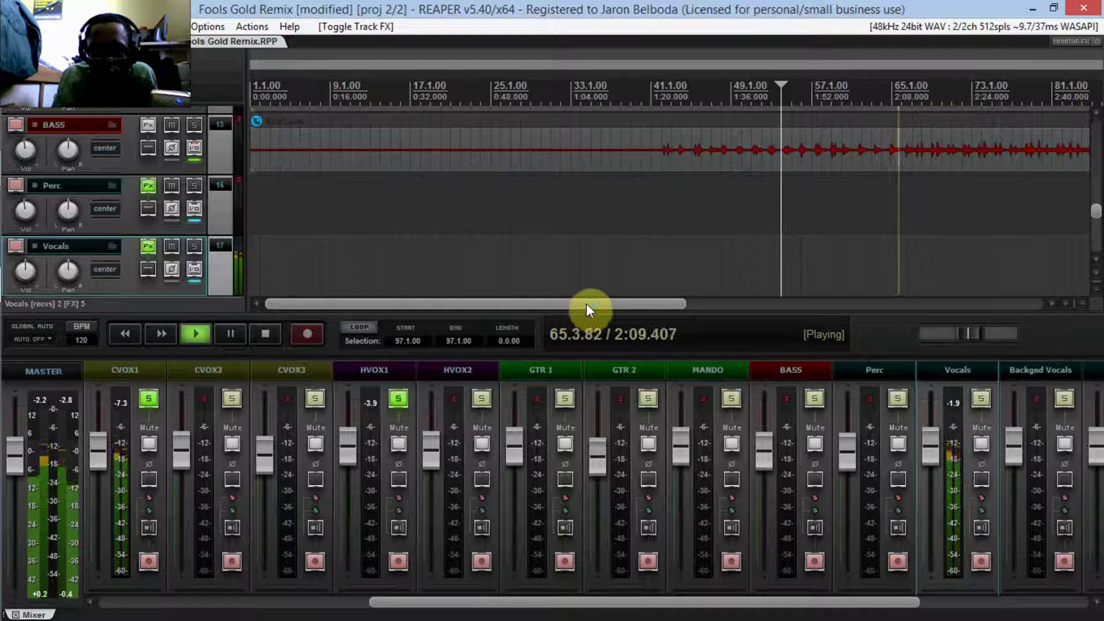
Open the Vocals bus effects chain while the soloed vocals play, and stop playback
{"action": "left_click_drag", "start_coordinate": [585, 302], "coordinate": [802, 327]}
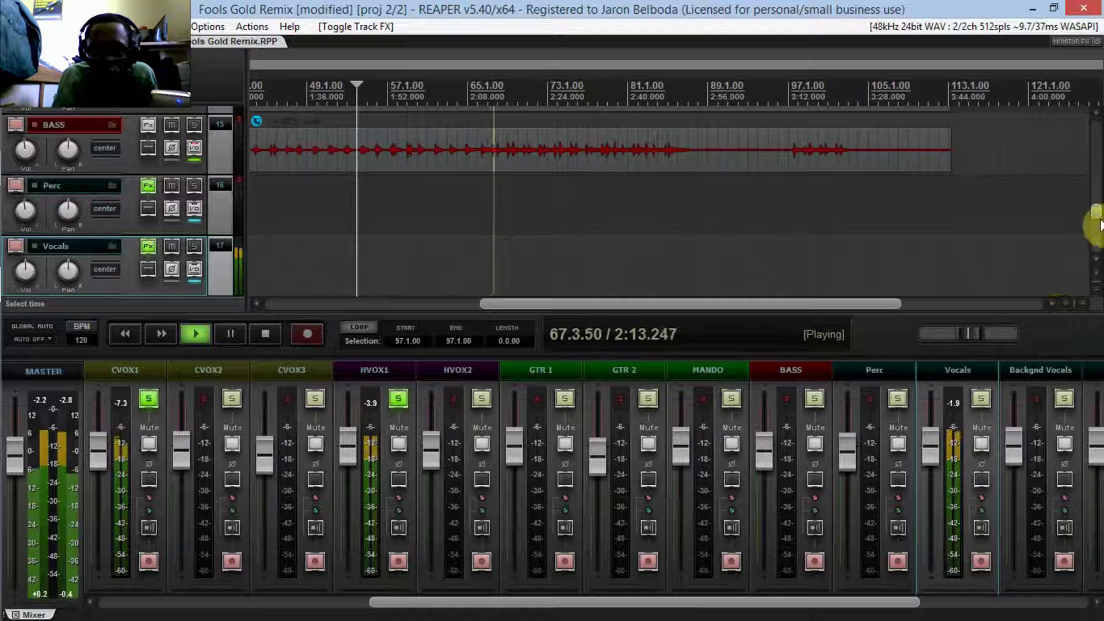
{"action": "scroll", "coordinate": [1094, 208], "scroll_direction": "up", "scroll_amount": 1}
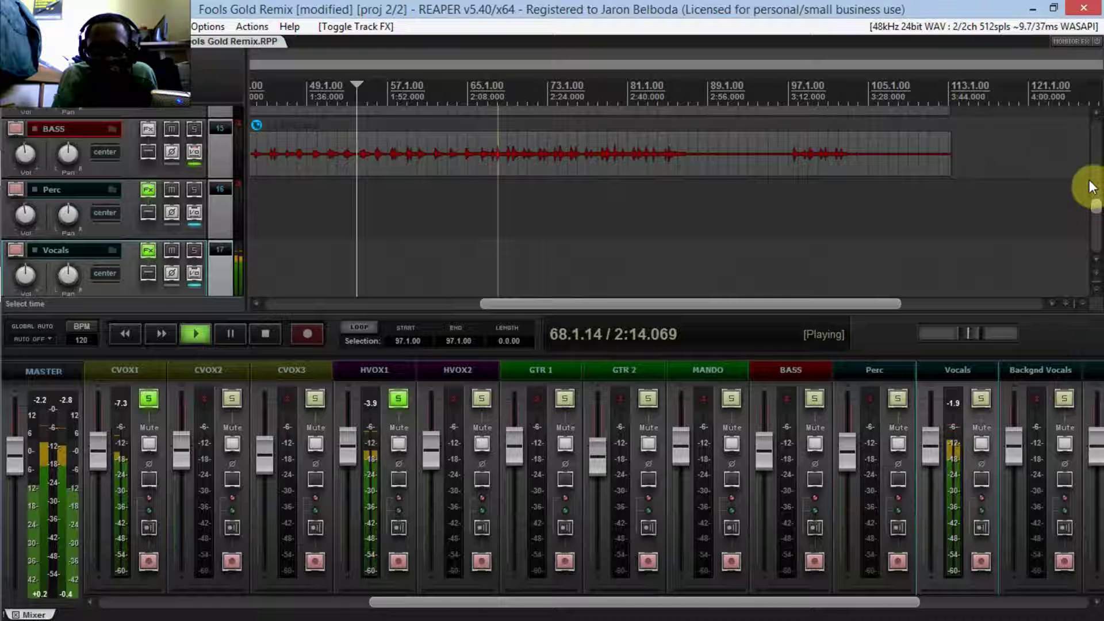
{"action": "left_click", "coordinate": [1092, 187]}
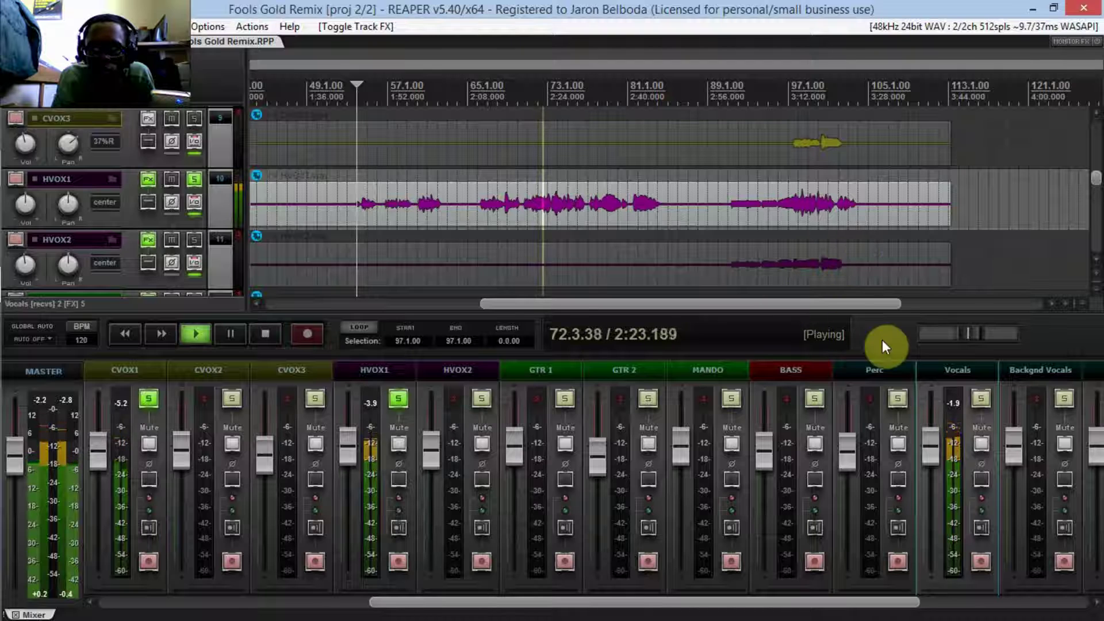
{"action": "left_click", "coordinate": [947, 375]}
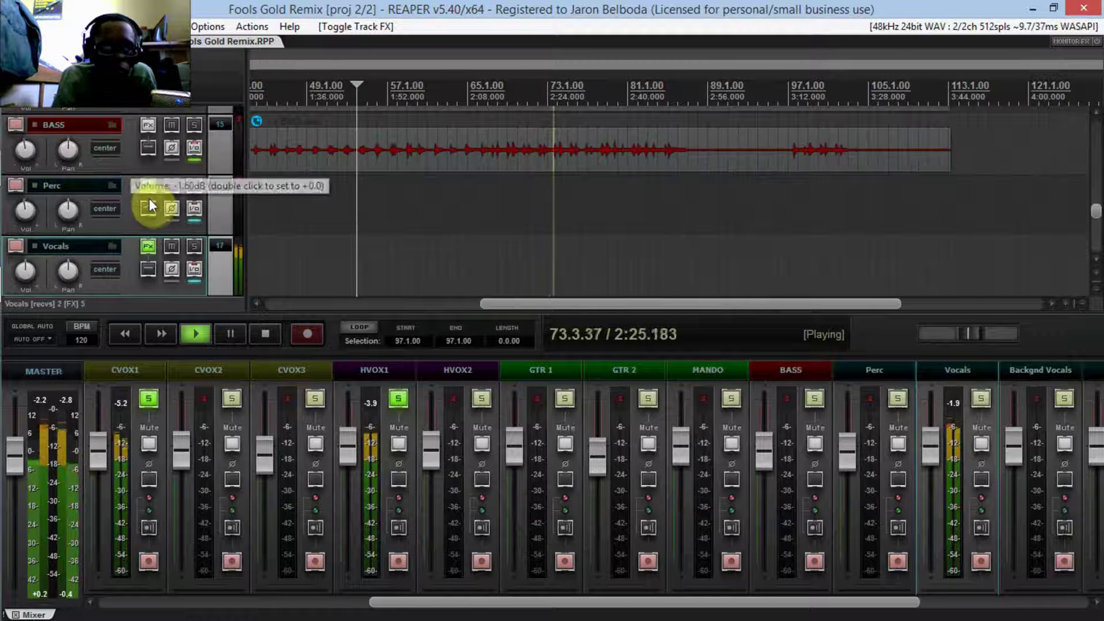
{"action": "left_click", "coordinate": [148, 248]}
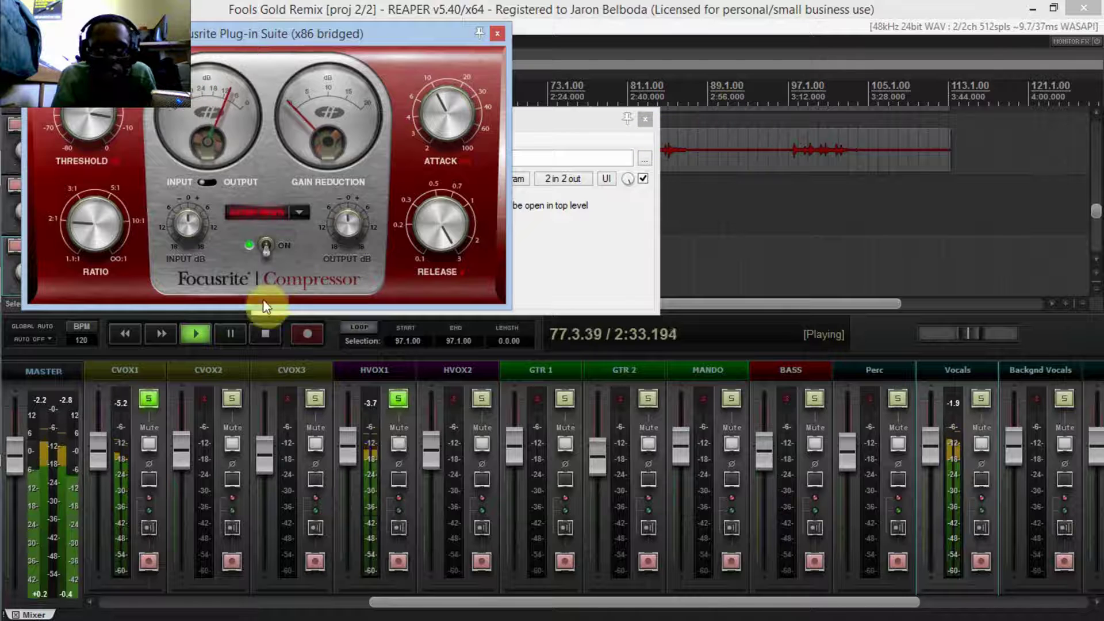
{"action": "left_click", "coordinate": [264, 334]}
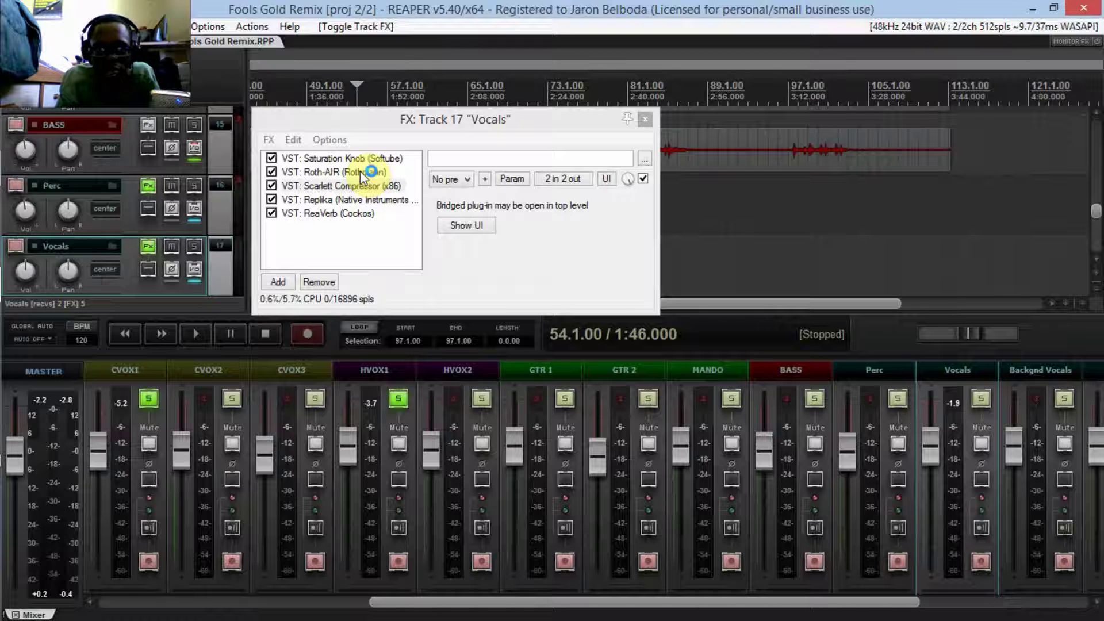
Bypass Saturation Knob, Roth-AIR, Scarlett Compressor and Replika on the Vocals bus, and show the settings of the still-enabled ReaVerb
{"action": "left_click", "coordinate": [271, 172]}
{"action": "left_click", "coordinate": [272, 180]}
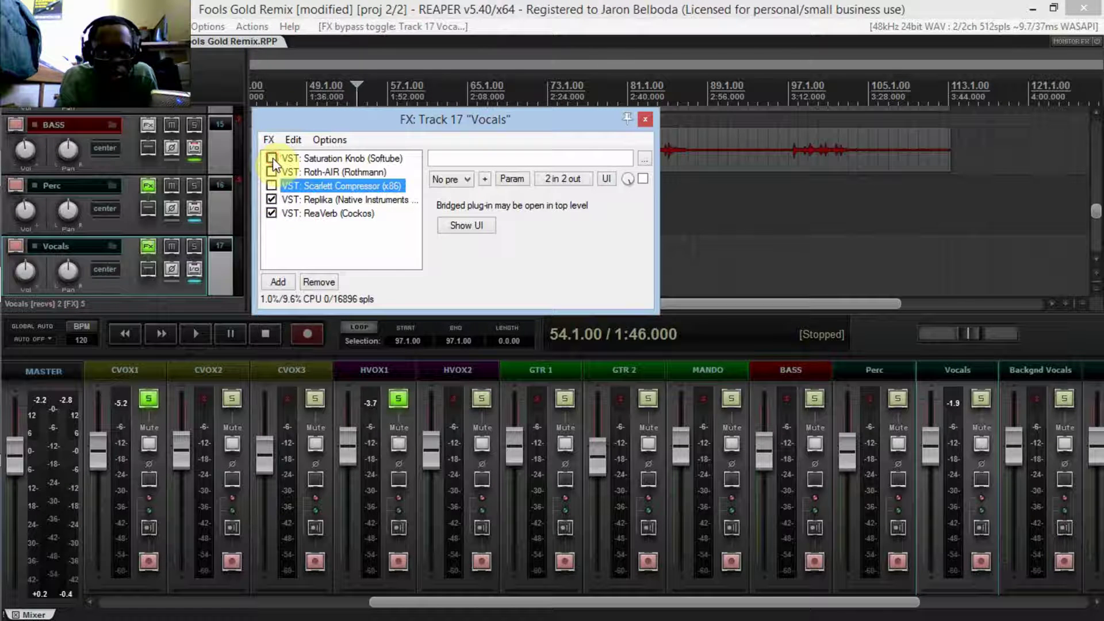
{"action": "left_click", "coordinate": [273, 213]}
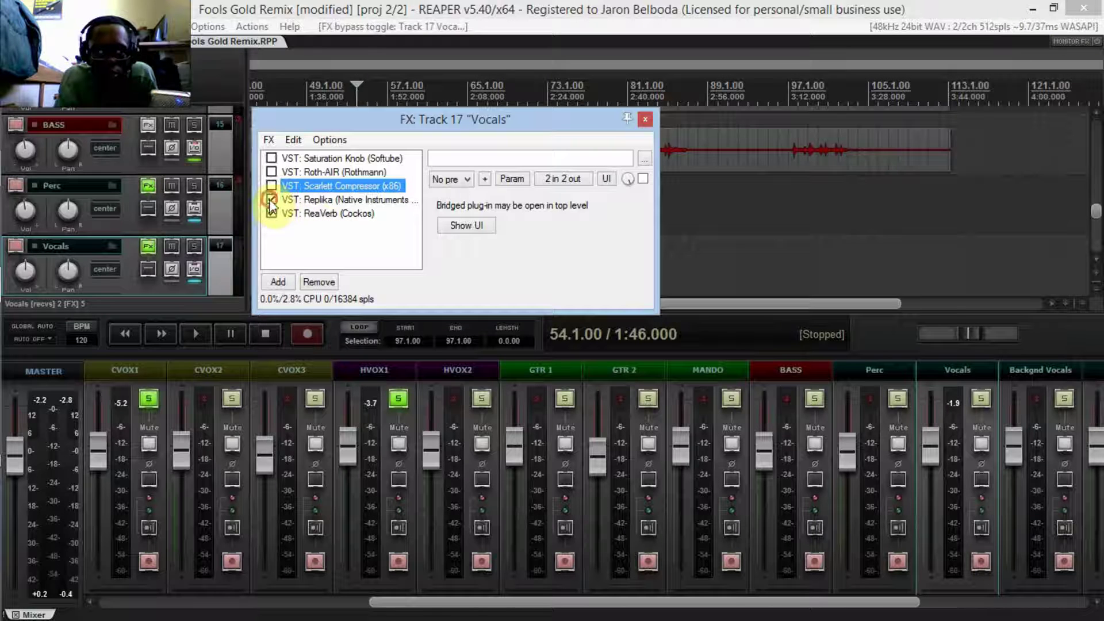
{"action": "left_click", "coordinate": [319, 215]}
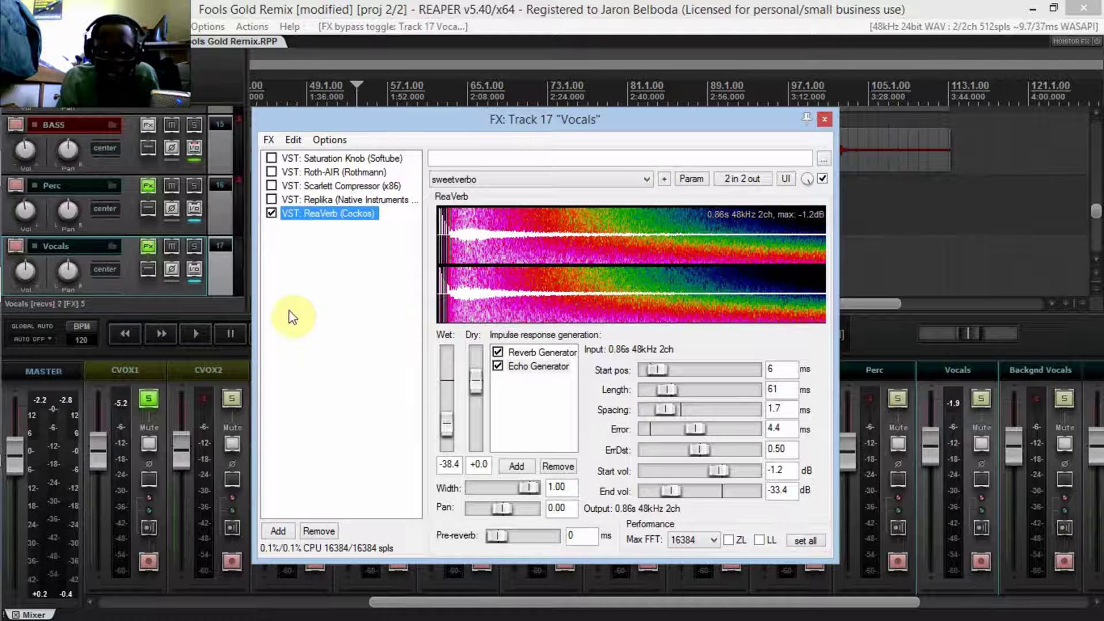
Move the Vocals effects window aside and play the vocals from just before the HVOX1 entry with only ReaVerb enabled
{"action": "left_click", "coordinate": [198, 333]}
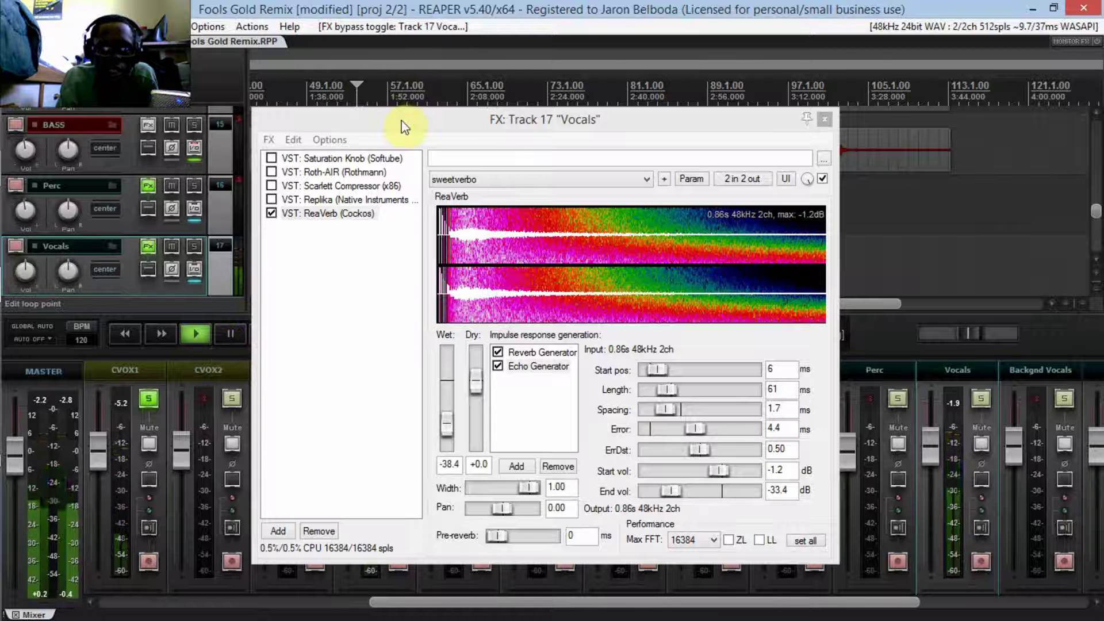
{"action": "left_click_drag", "start_coordinate": [402, 122], "coordinate": [694, 217]}
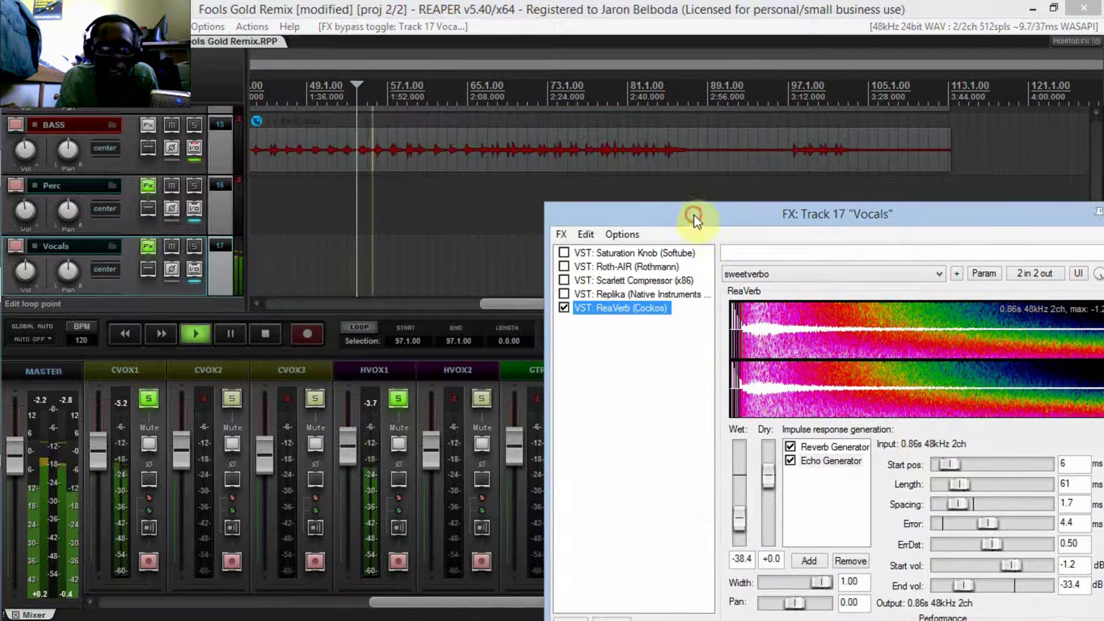
{"action": "left_click", "coordinate": [1097, 156]}
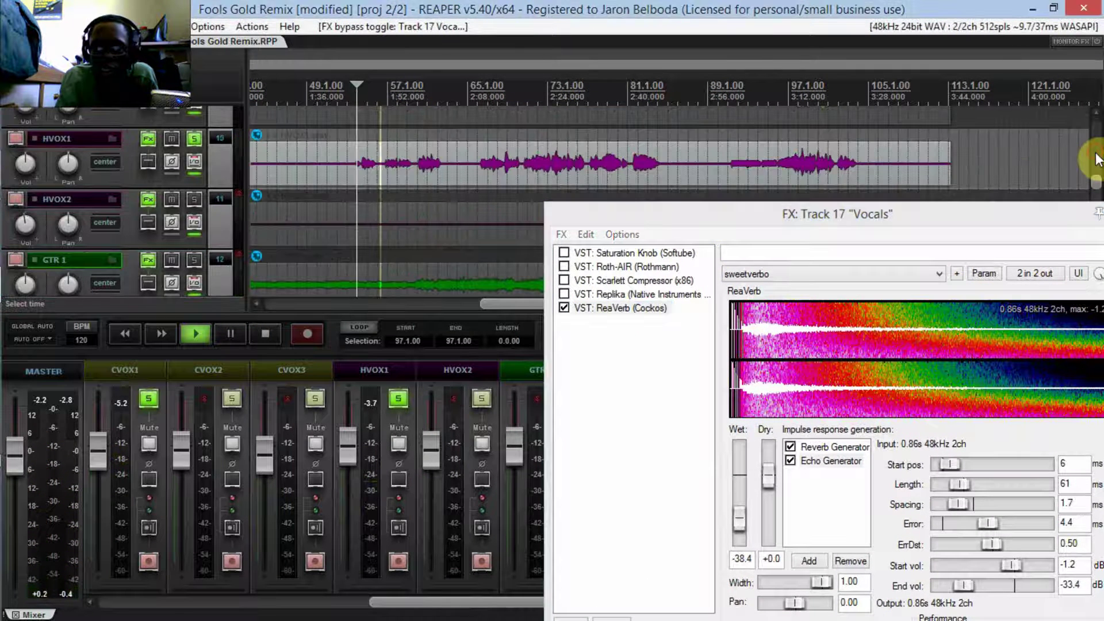
{"action": "left_click", "coordinate": [345, 136]}
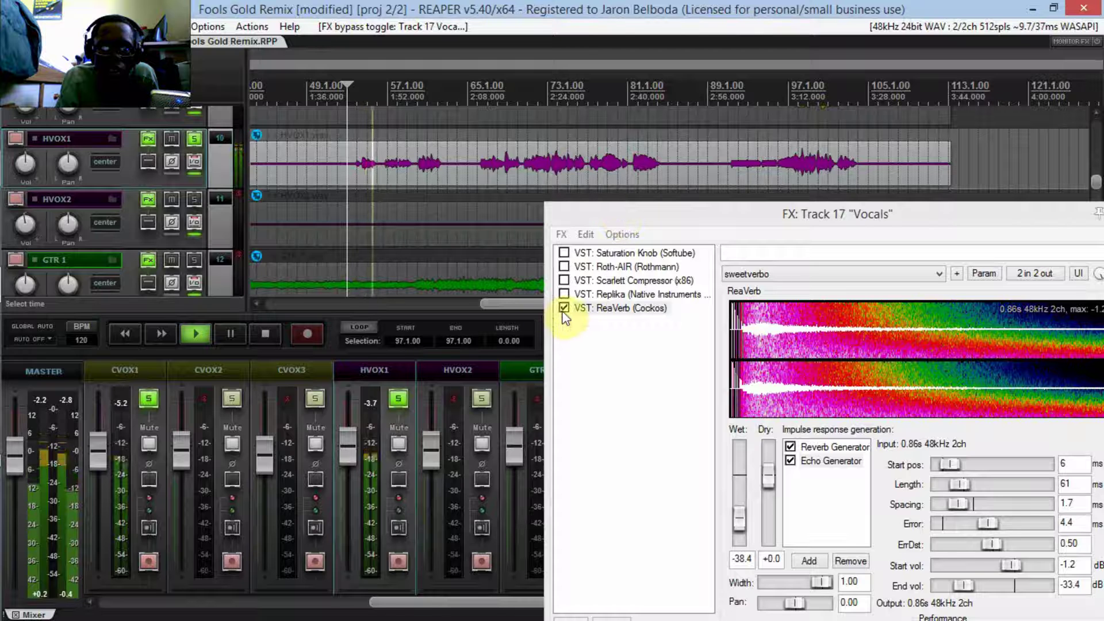
{"action": "key", "text": "space"}
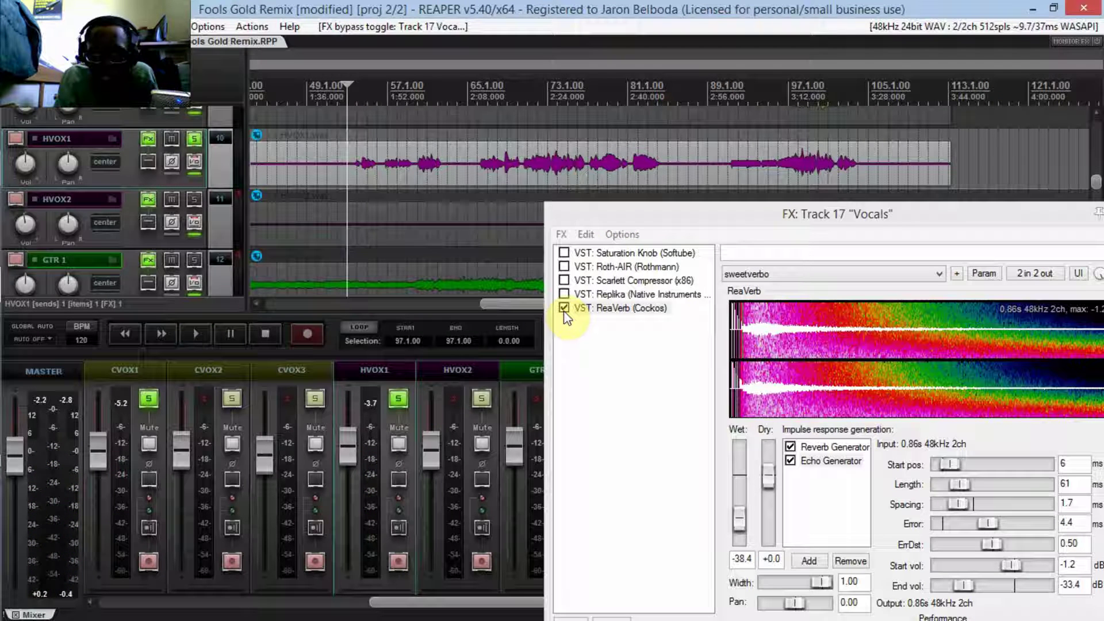
Play the vocals with only Replika enabled on the Vocals bus, and again with both Replika and ReaVerb enabled
{"action": "left_click", "coordinate": [565, 310]}
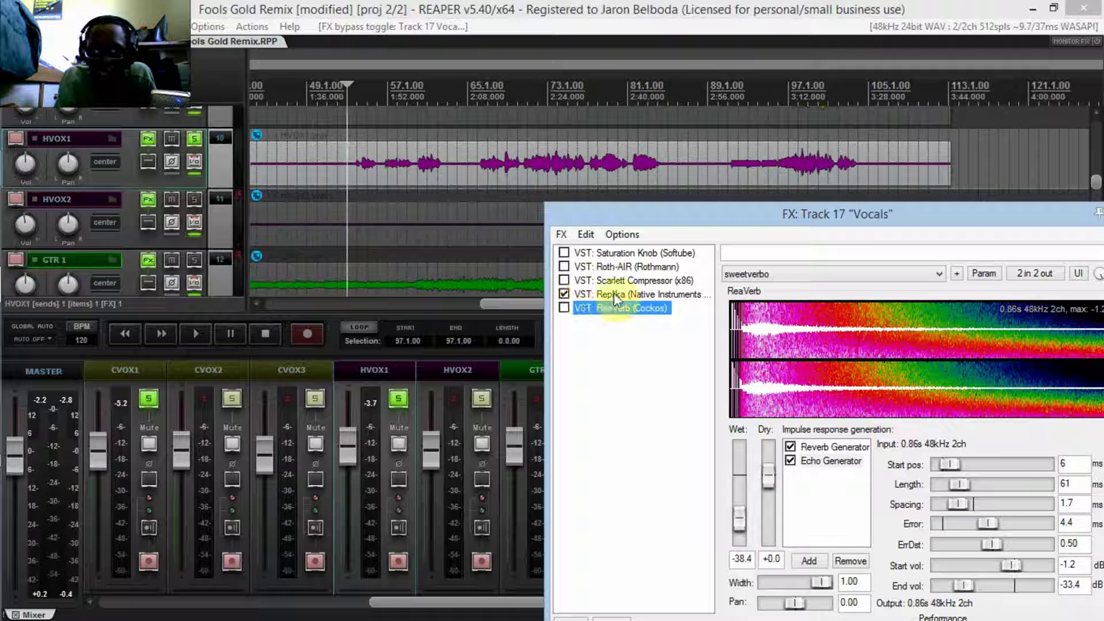
{"action": "key", "text": "space"}
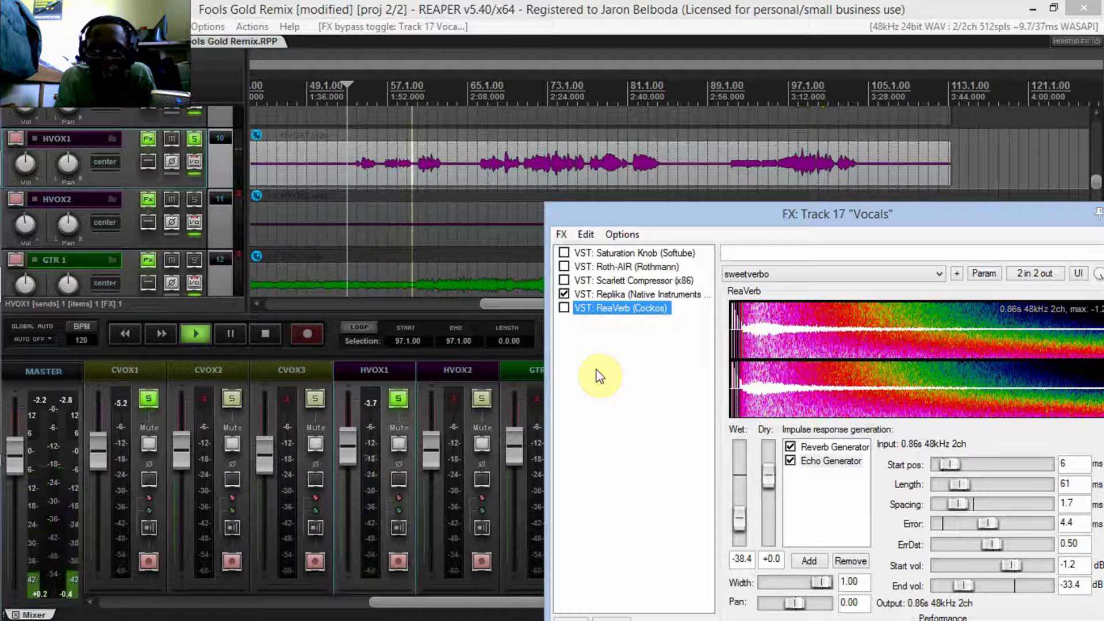
{"action": "key", "text": "space"}
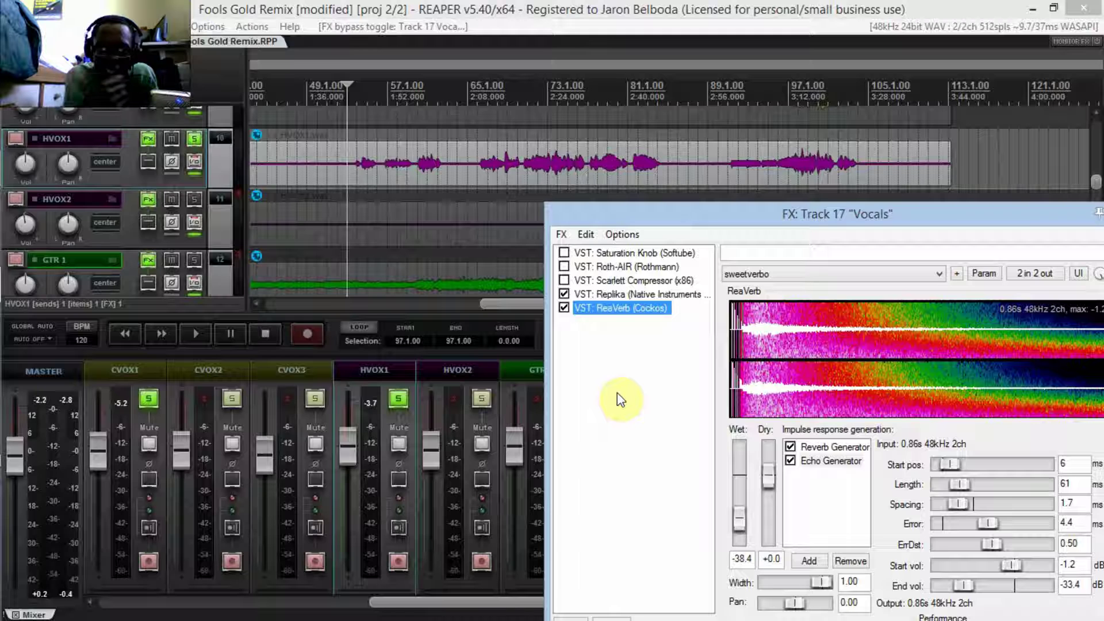
{"action": "key", "text": "space"}
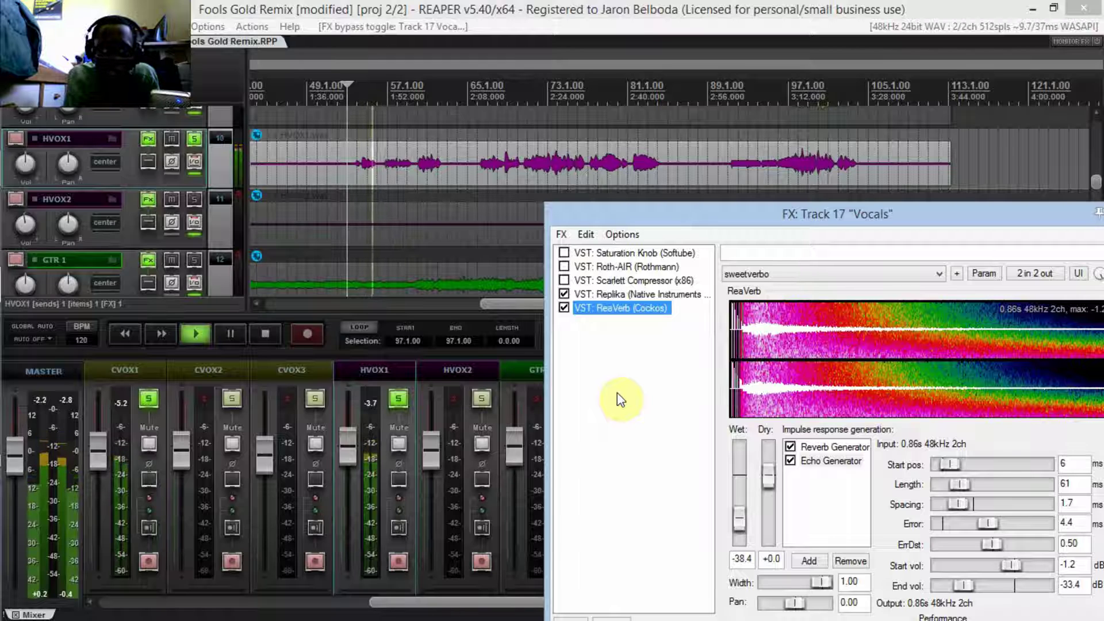
Restart the soloed vocals from 66.1.00 with both Replika and ReaVerb enabled on the Vocals bus, and stop playback
{"action": "key", "text": "space"}
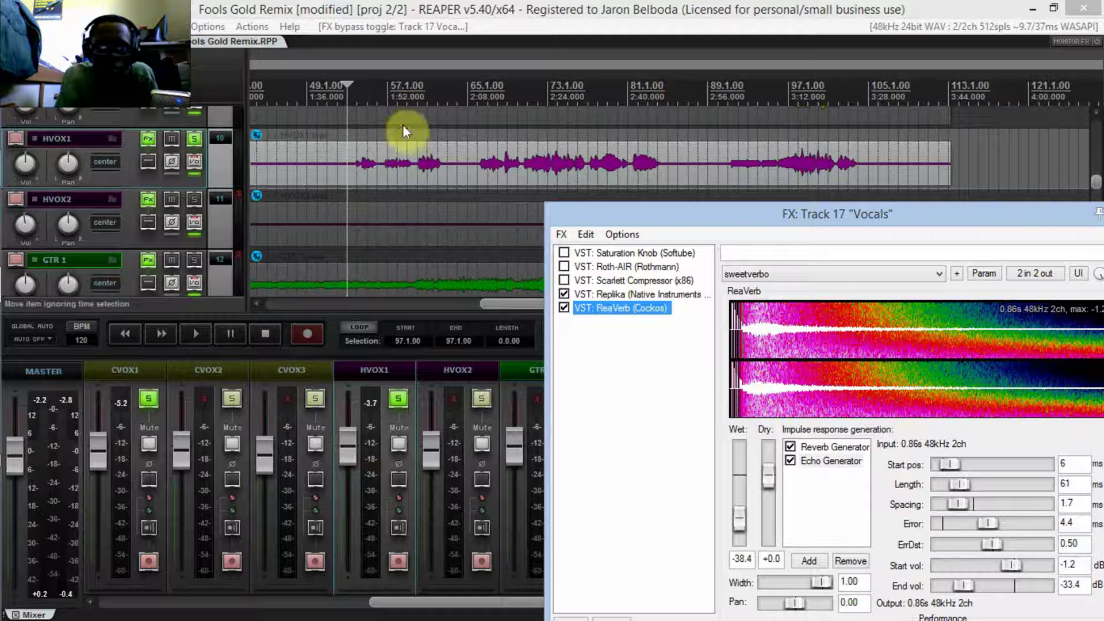
{"action": "left_click", "coordinate": [478, 134]}
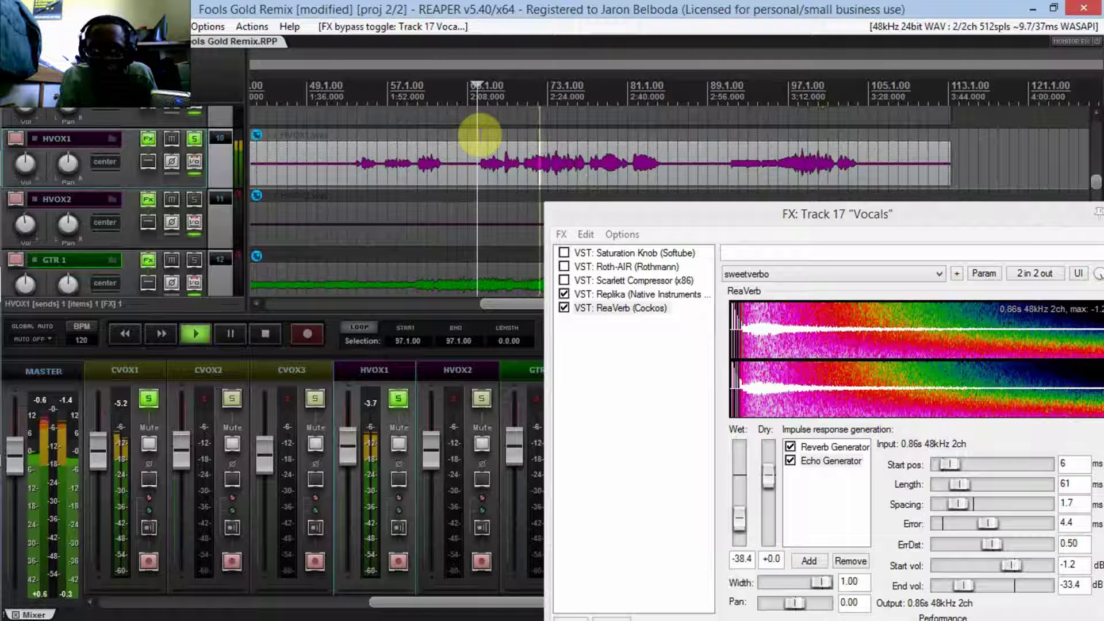
{"action": "key", "text": "space"}
Bypass Replika and ReaVerb on the Vocals bus and enable Saturation Knob instead
{"action": "left_click", "coordinate": [564, 308]}
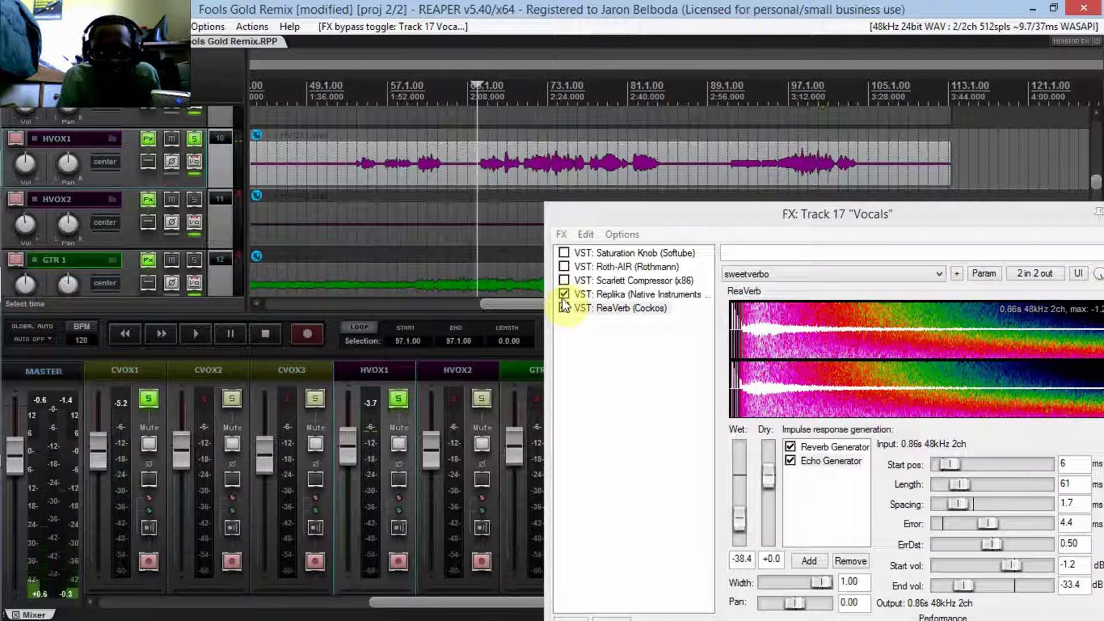
{"action": "left_click", "coordinate": [564, 294]}
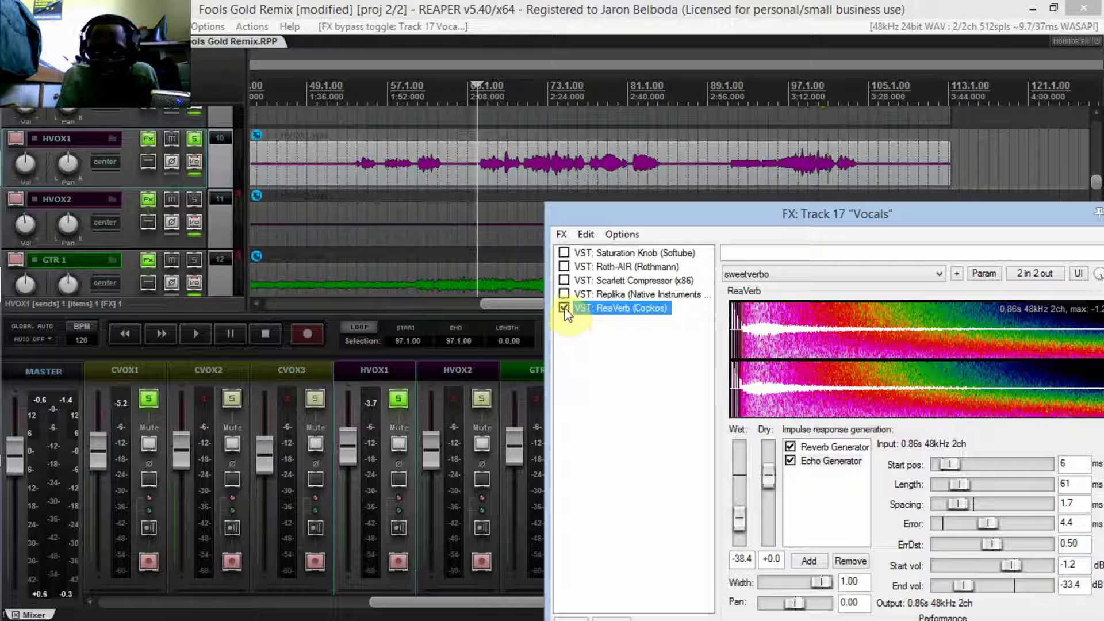
{"action": "left_click", "coordinate": [564, 309]}
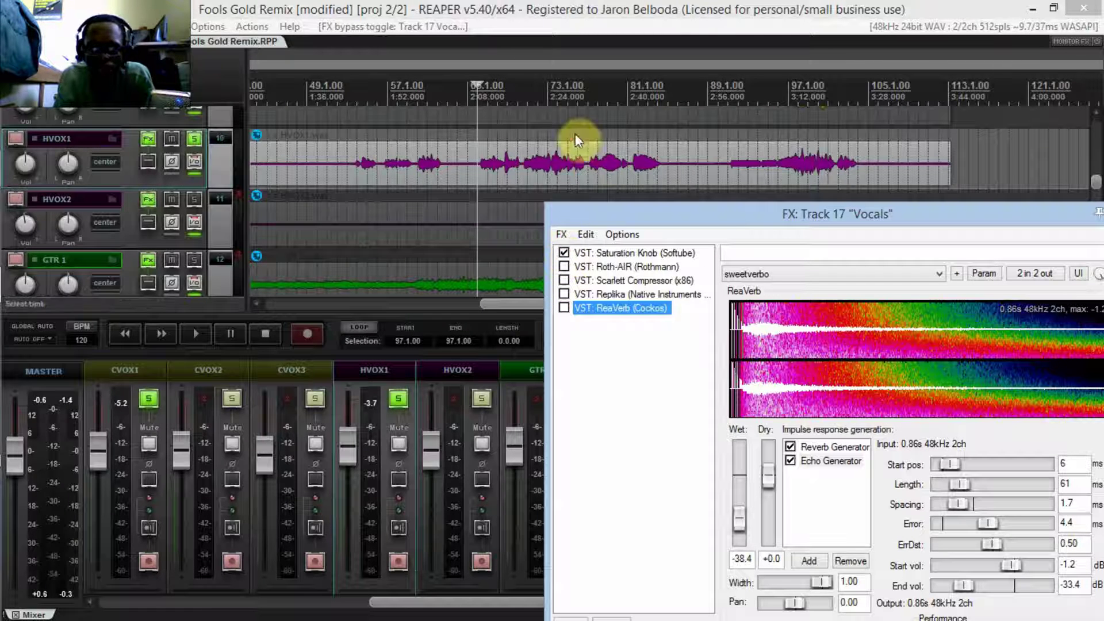
Play the vocals while toggling Saturation Knob off and on, add Roth-AIR to the active effects, and stop playback
{"action": "left_click", "coordinate": [564, 10]}
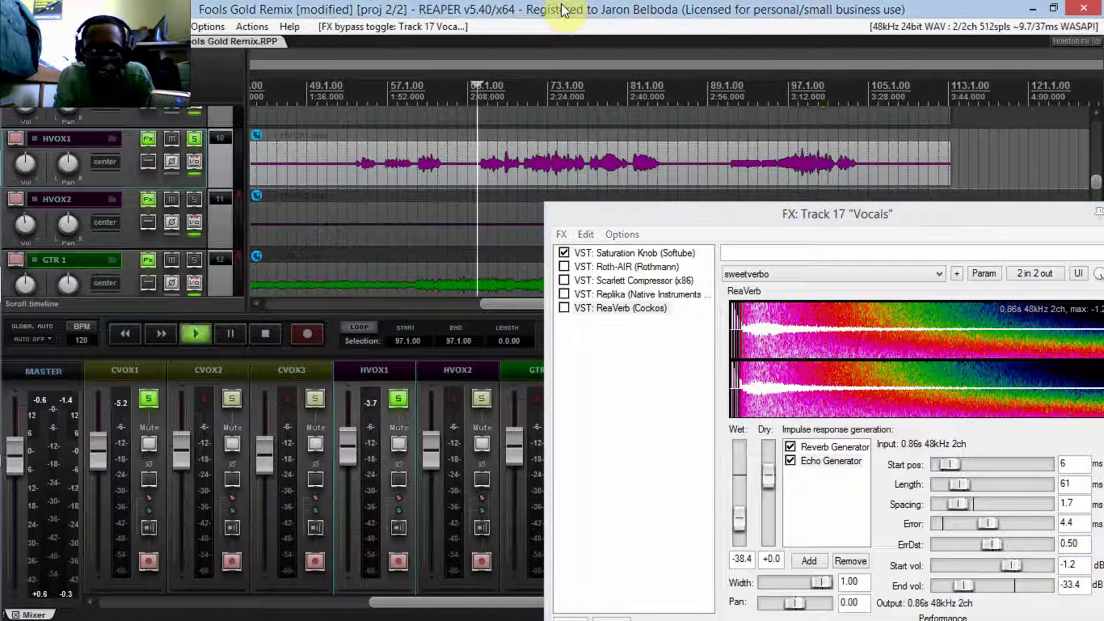
{"action": "left_click", "coordinate": [565, 254]}
{"action": "left_click", "coordinate": [564, 253]}
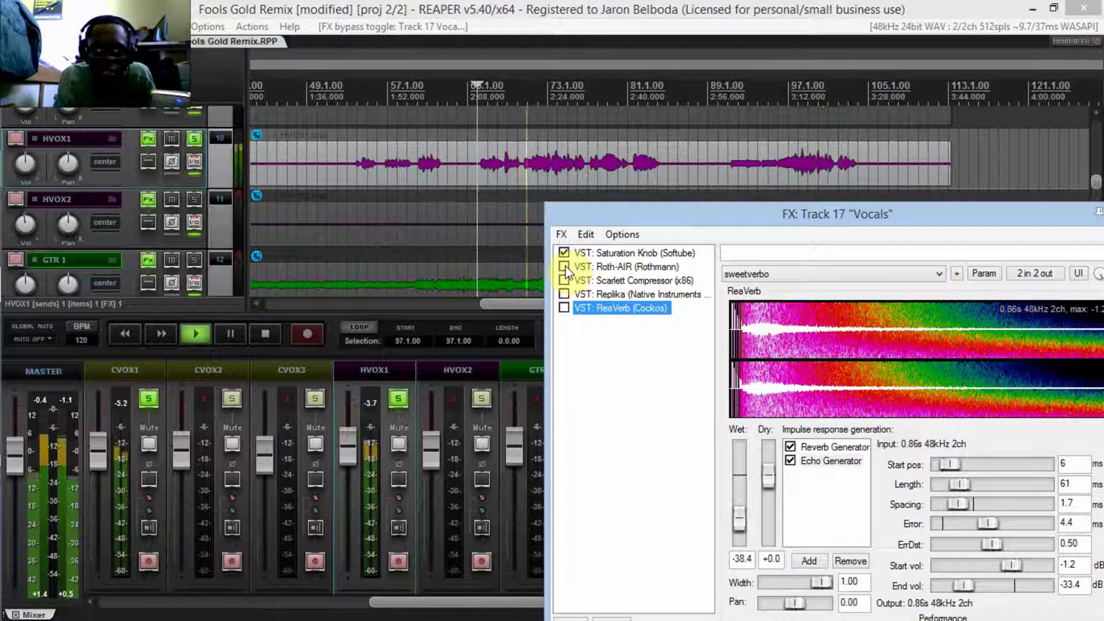
{"action": "left_click", "coordinate": [564, 267]}
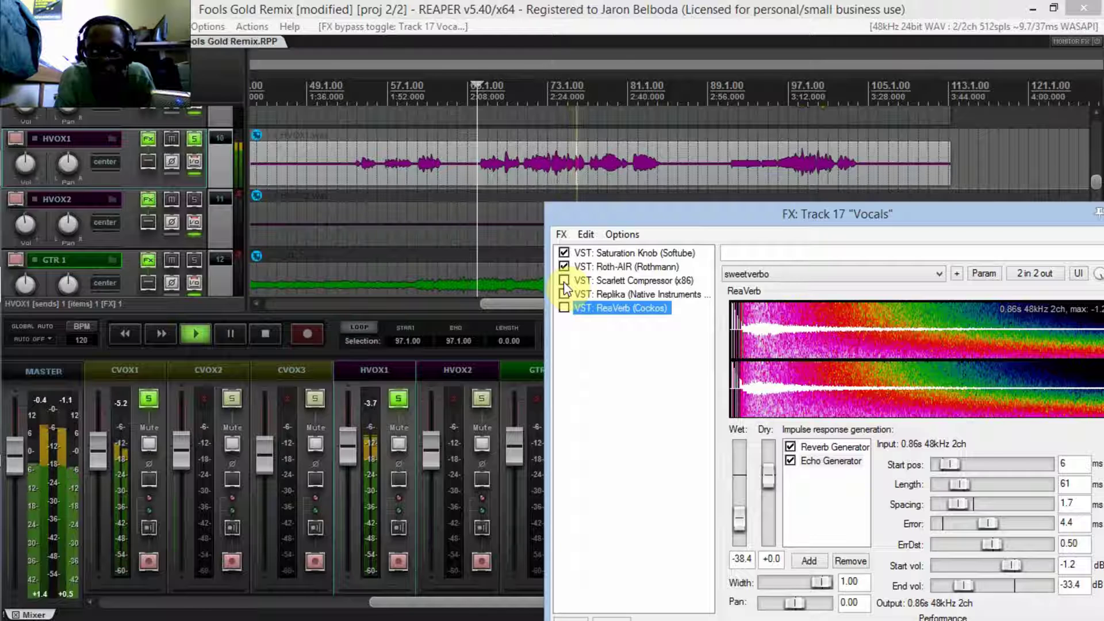
{"action": "key", "text": "space"}
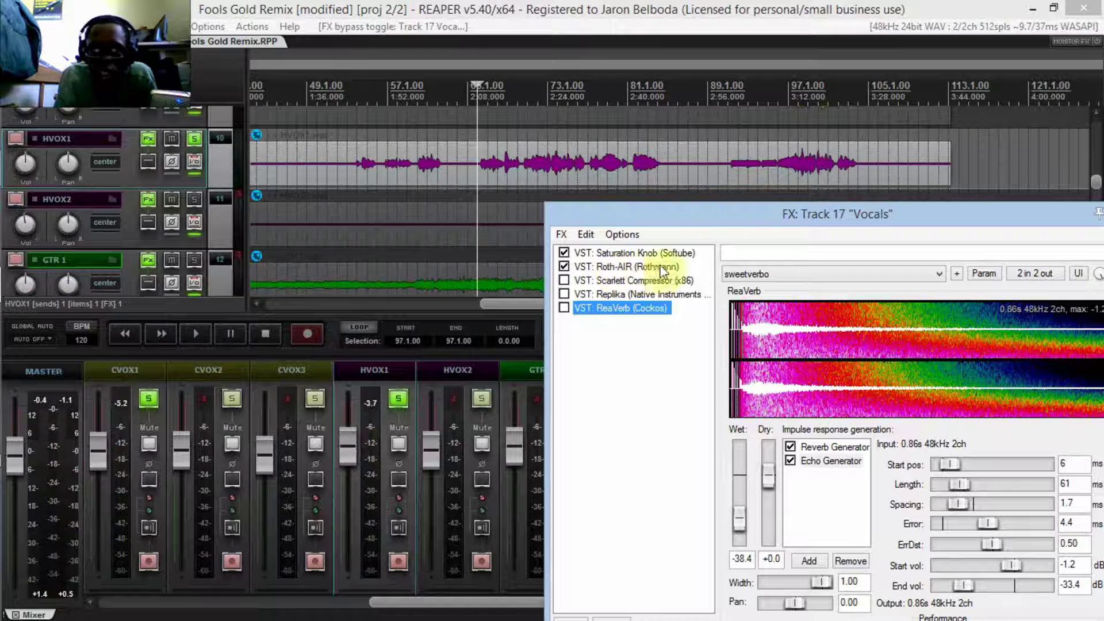
Unsolo HVOX1 and CVOX1 in the mixer, moving the Vocals effects window out of the way and back
{"action": "left_click_drag", "start_coordinate": [737, 212], "coordinate": [370, 470]}
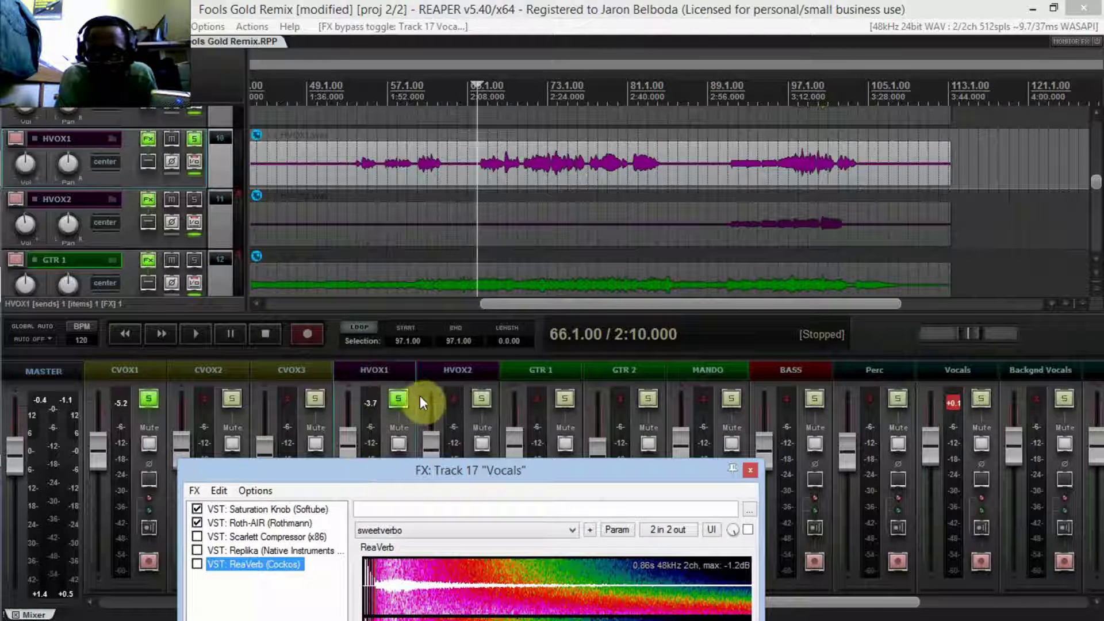
{"action": "left_click", "coordinate": [391, 399]}
{"action": "left_click", "coordinate": [153, 400]}
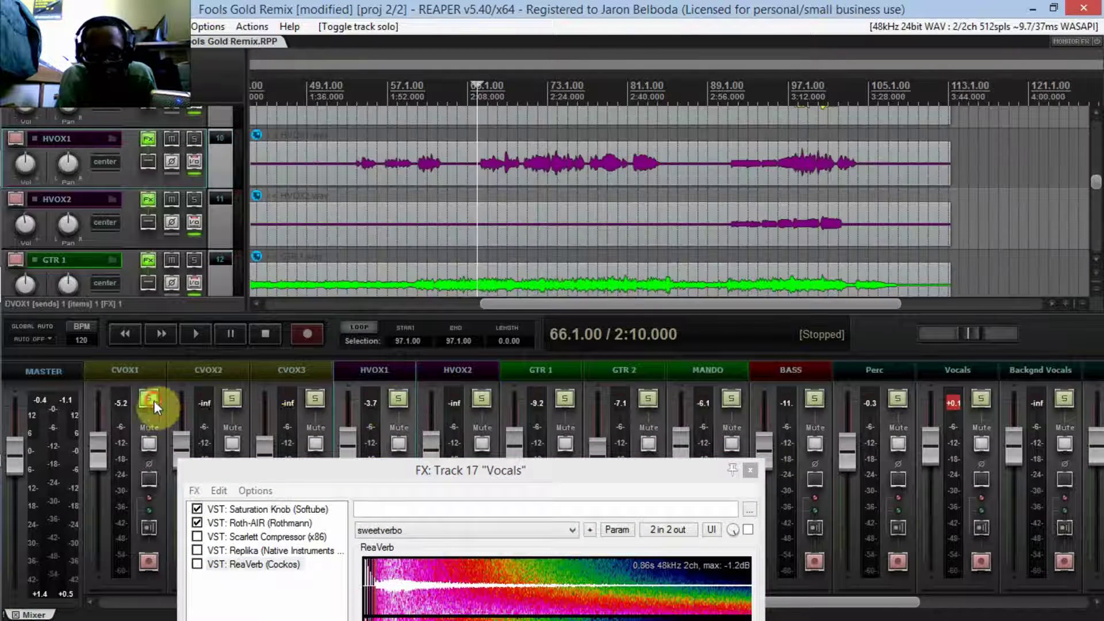
{"action": "left_click_drag", "start_coordinate": [433, 467], "coordinate": [609, 192]}
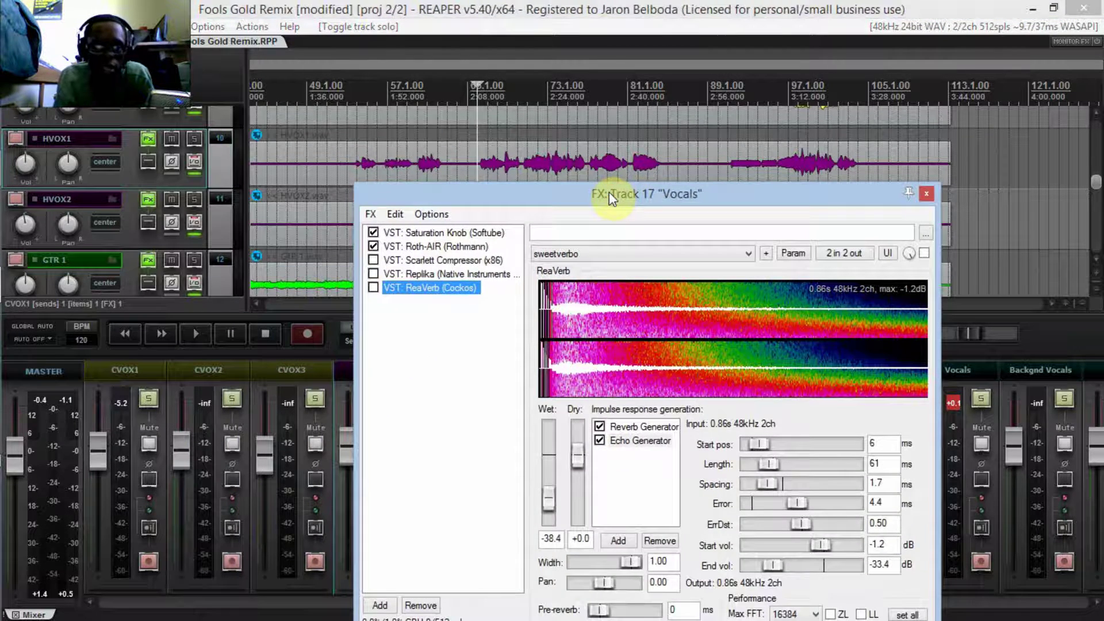
Dismiss the effects chain save dialog and save the project from the main window instead
{"action": "key", "text": "ctrl+s"}
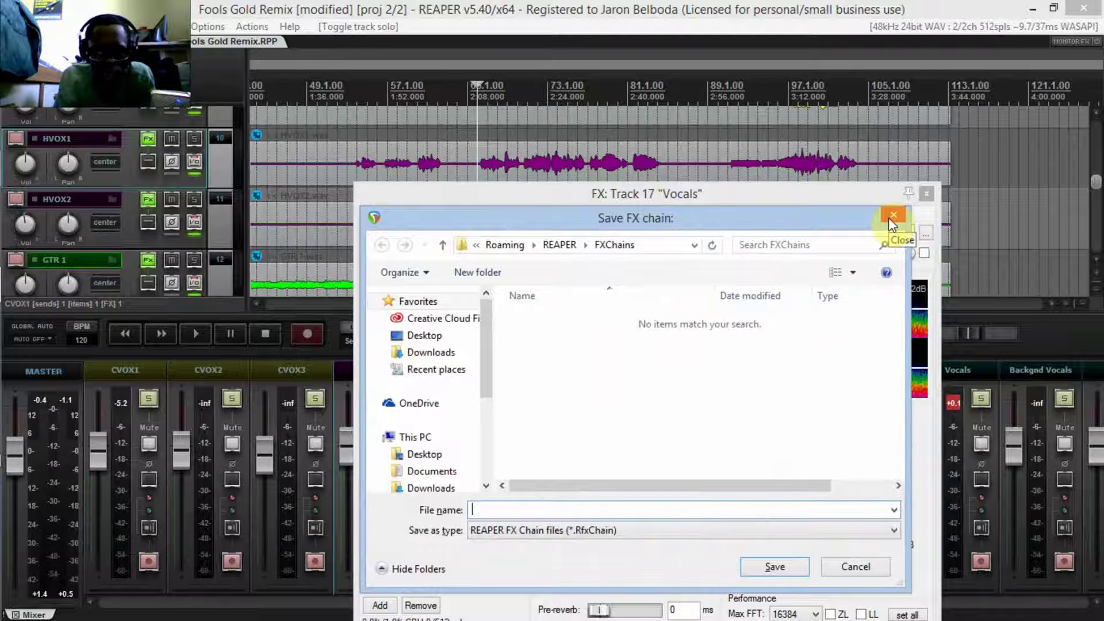
{"action": "left_click", "coordinate": [893, 215]}
{"action": "left_click", "coordinate": [743, 202]}
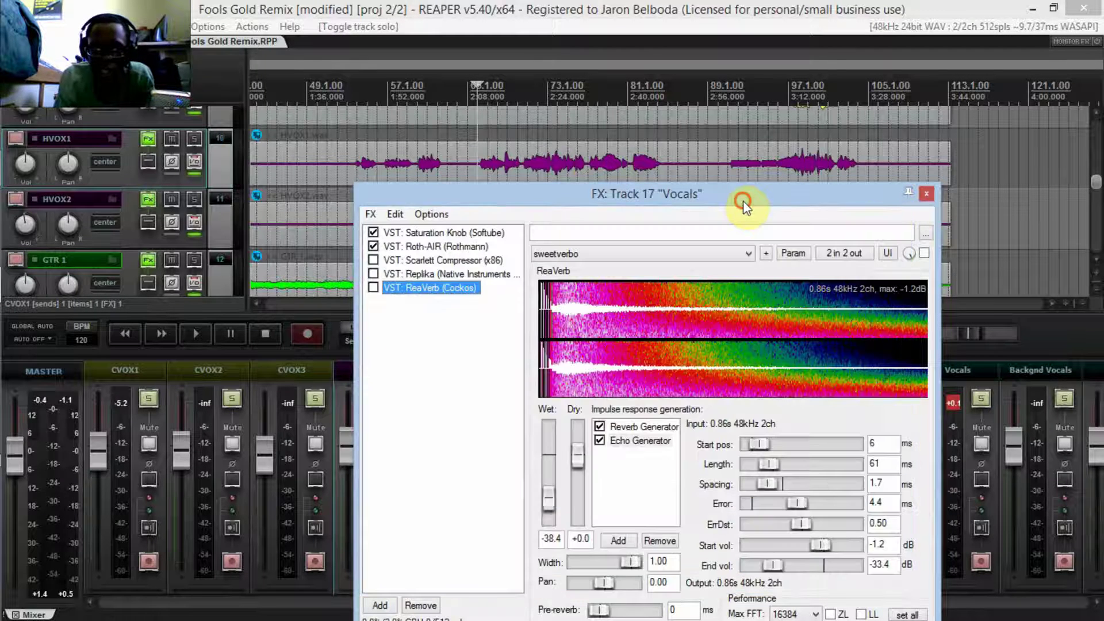
{"action": "left_click", "coordinate": [654, 7]}
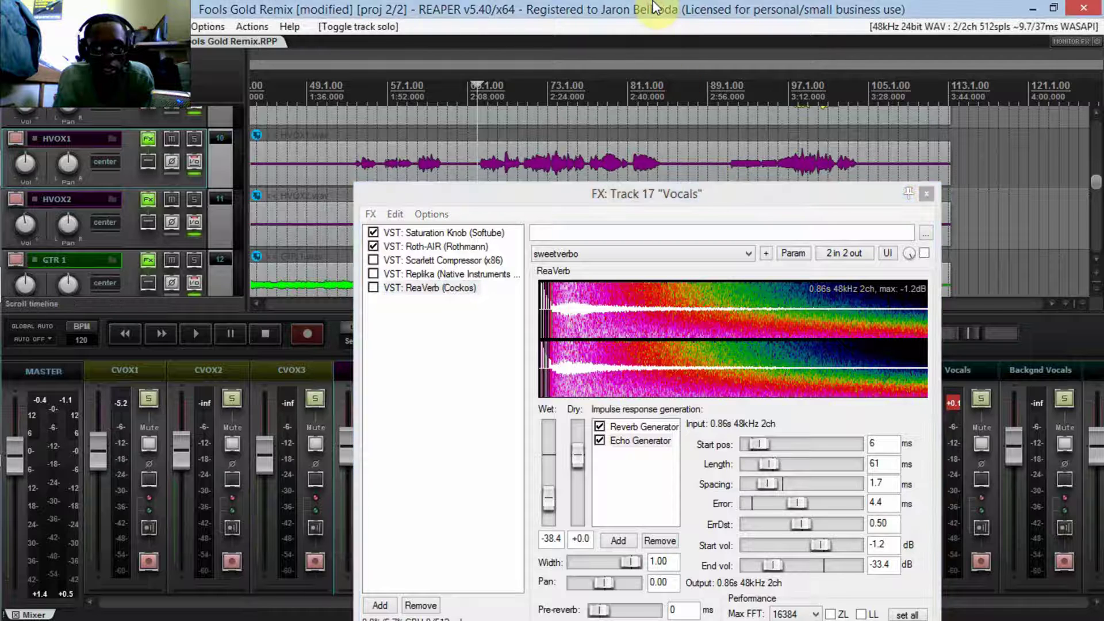
Bypass Roth-AIR and Saturation Knob so every Vocals bus effect is off, and save the project
{"action": "left_click", "coordinate": [374, 233]}
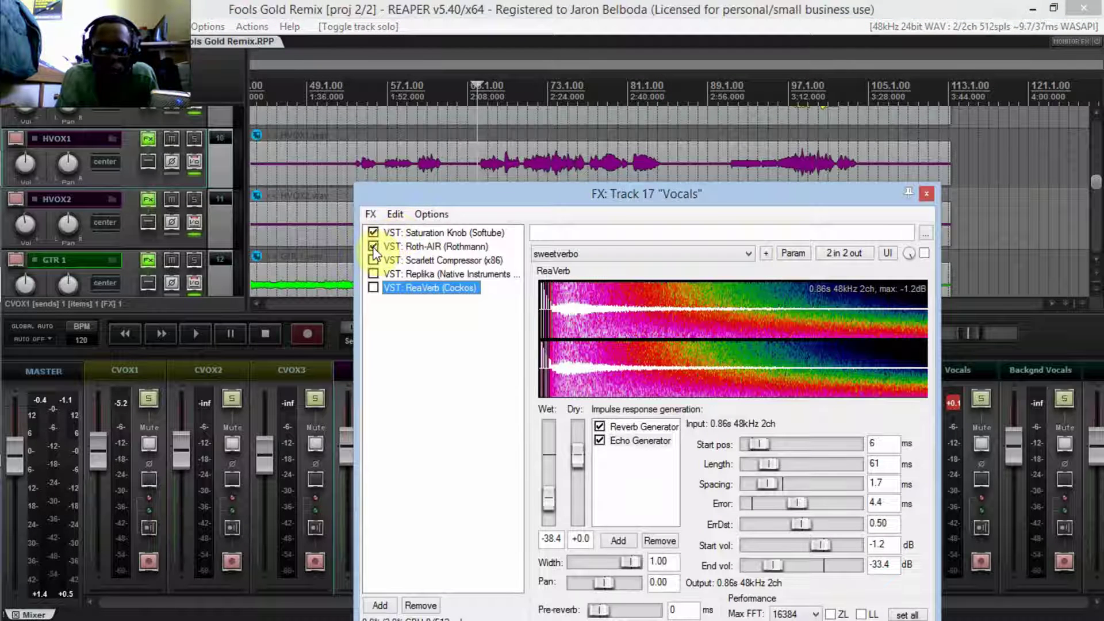
{"action": "left_click", "coordinate": [374, 247]}
{"action": "left_click", "coordinate": [373, 233]}
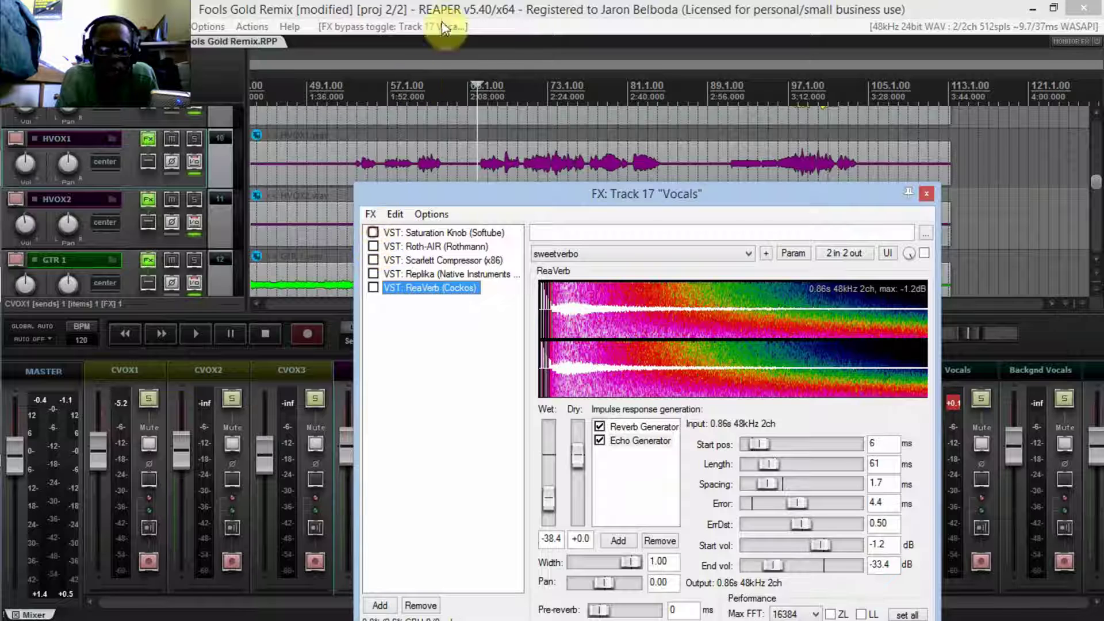
{"action": "left_click", "coordinate": [476, 9]}
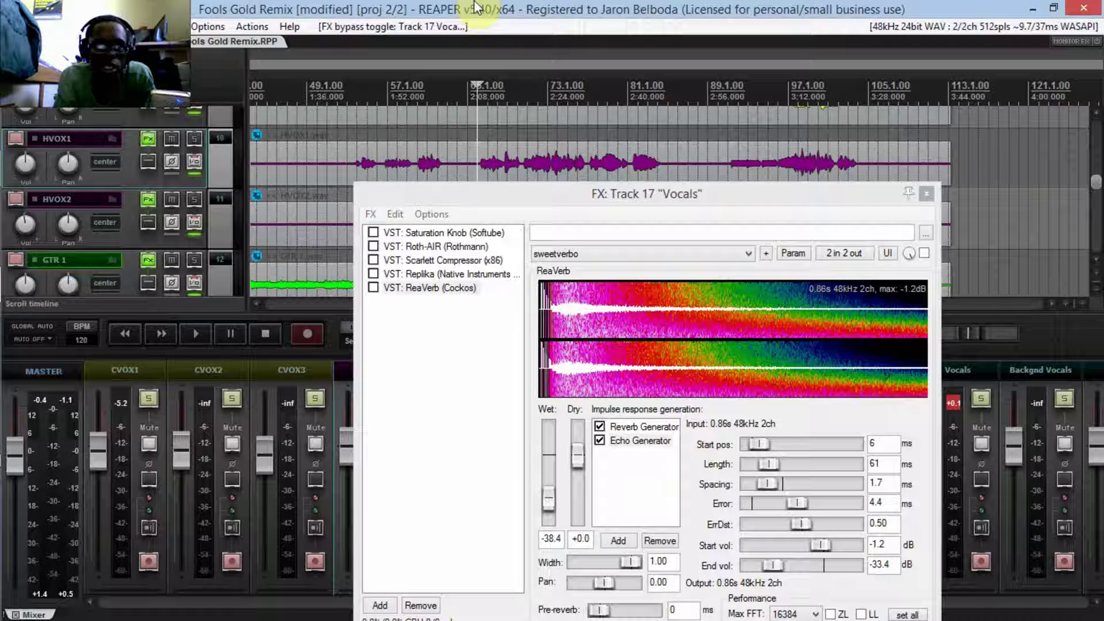
{"action": "key", "text": "ctrl+s"}
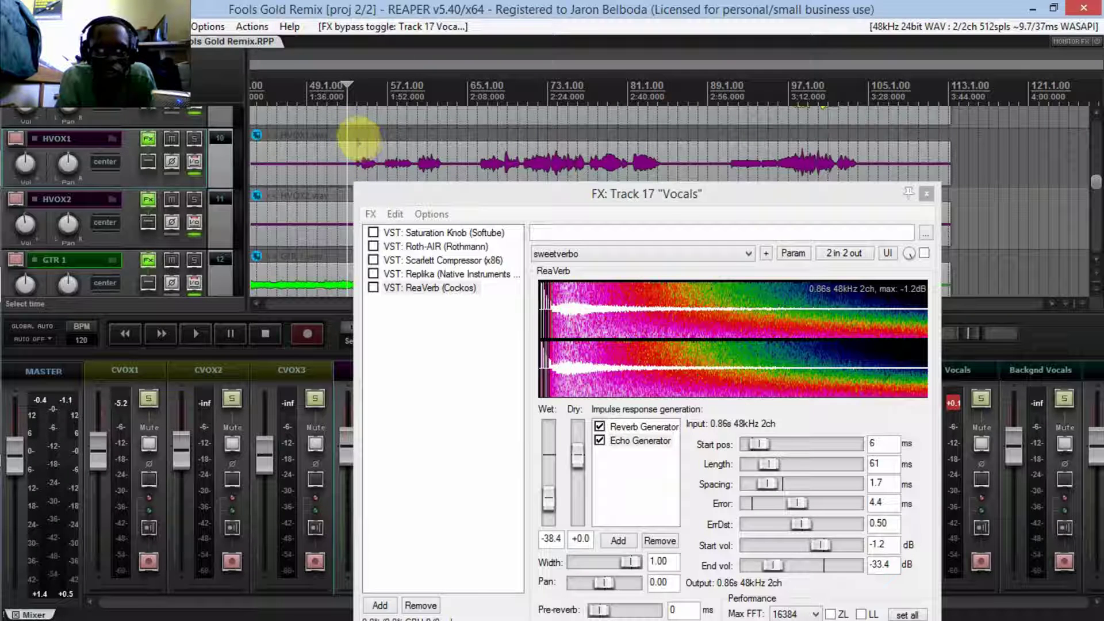
Make a time selection from 53.1.00 to 85.1.00, enable looping and start playing the full mix
{"action": "left_click_drag", "start_coordinate": [345, 134], "coordinate": [665, 144]}
{"action": "left_click_drag", "start_coordinate": [623, 191], "coordinate": [808, 176]}
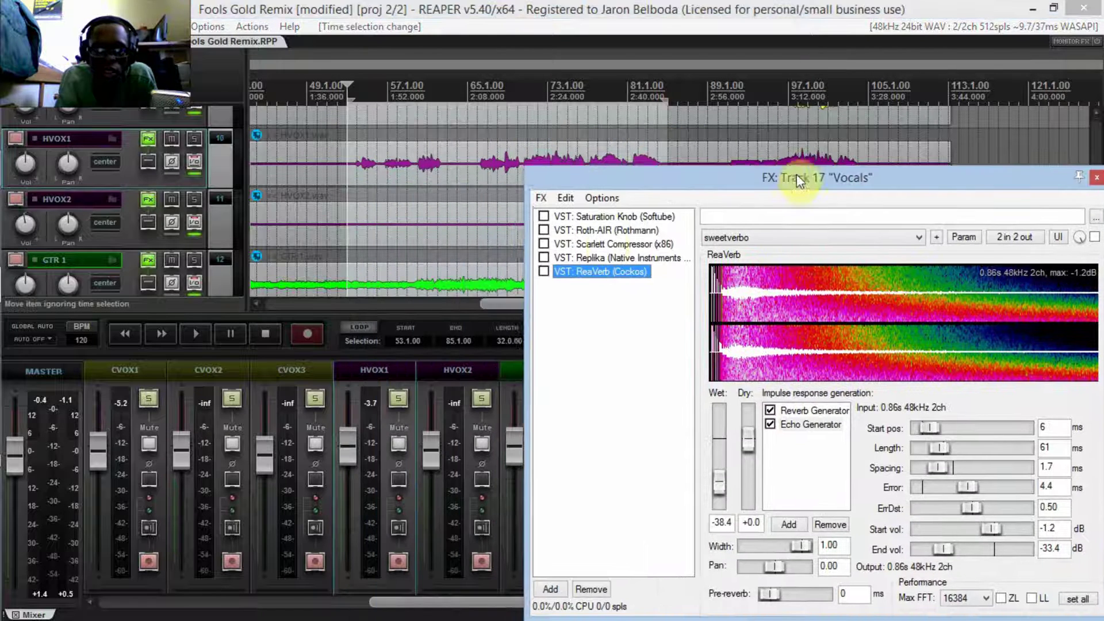
{"action": "key", "text": "super"}
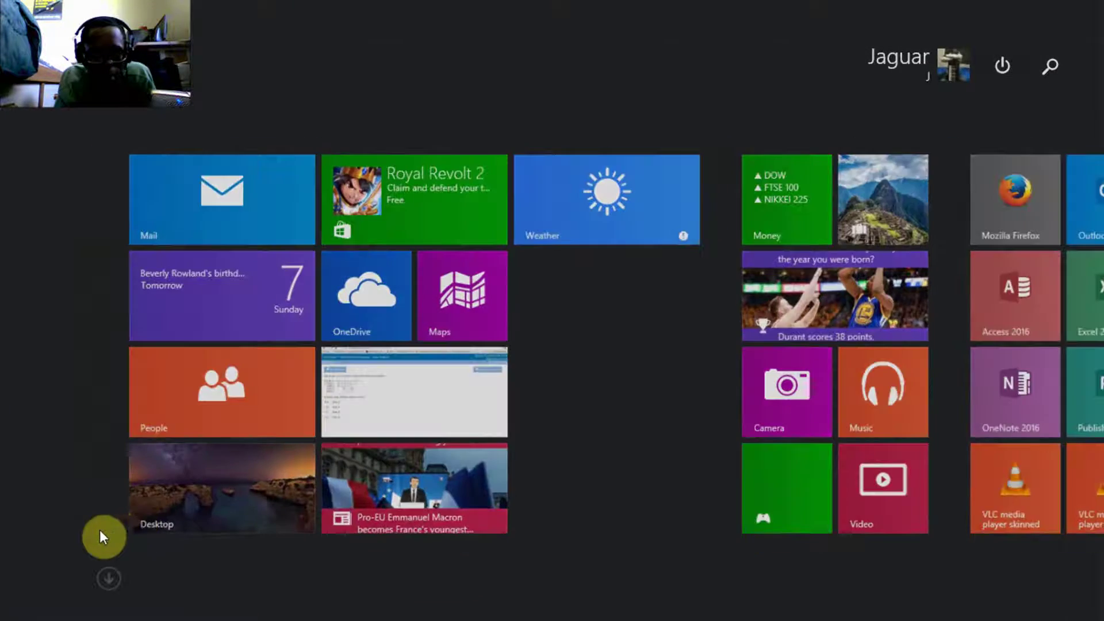
{"action": "left_click", "coordinate": [99, 530]}
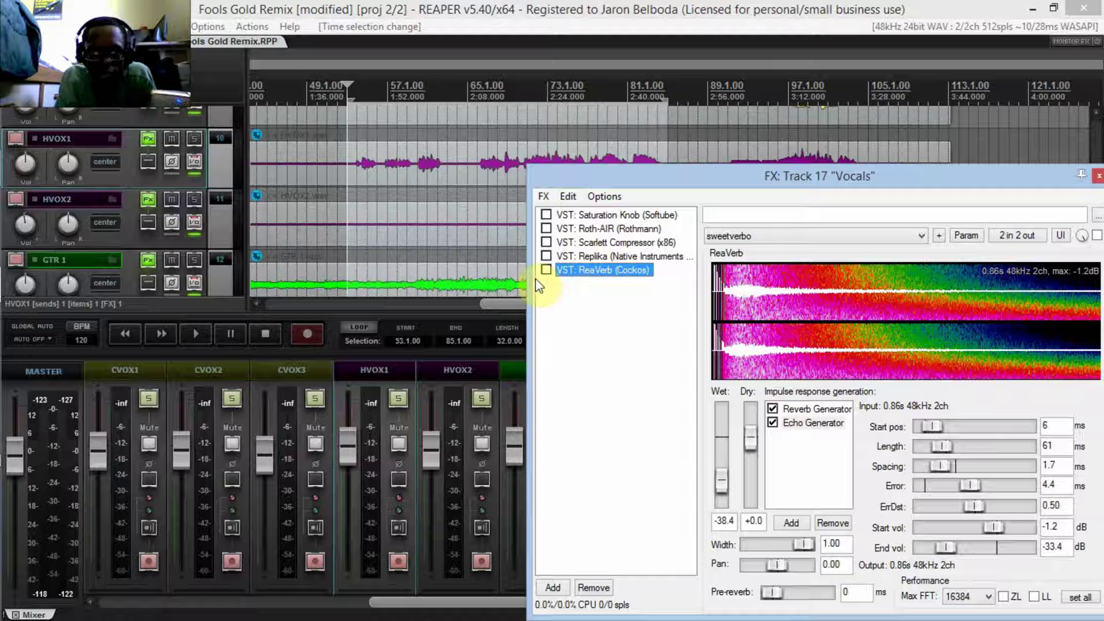
{"action": "left_click", "coordinate": [356, 329]}
{"action": "left_click", "coordinate": [195, 334]}
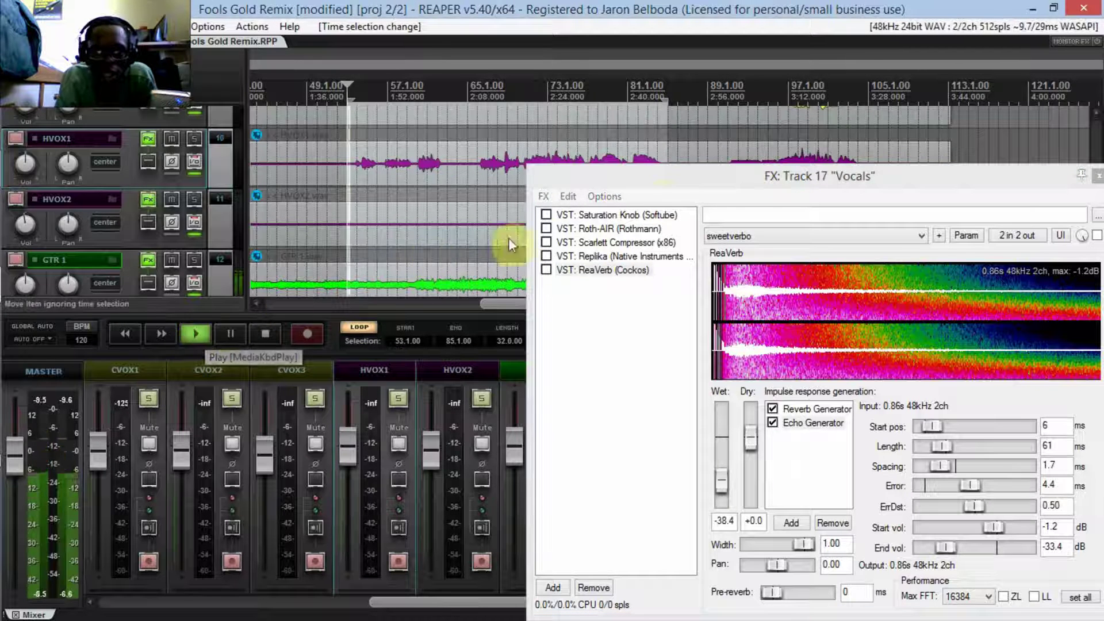
Enable Saturation Knob, Roth-AIR, Scarlett Compressor, Replika and ReaVerb one by one during playback, and close the Vocals effects window
{"action": "left_click_drag", "start_coordinate": [793, 184], "coordinate": [596, 147]}
{"action": "left_click", "coordinate": [351, 184]}
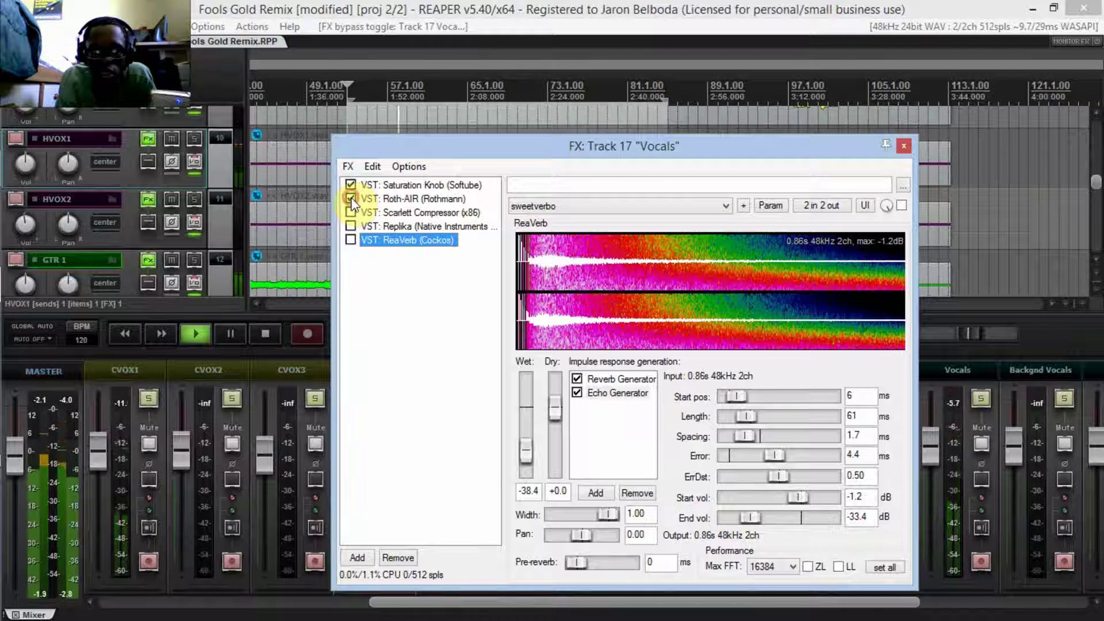
{"action": "left_click", "coordinate": [351, 199]}
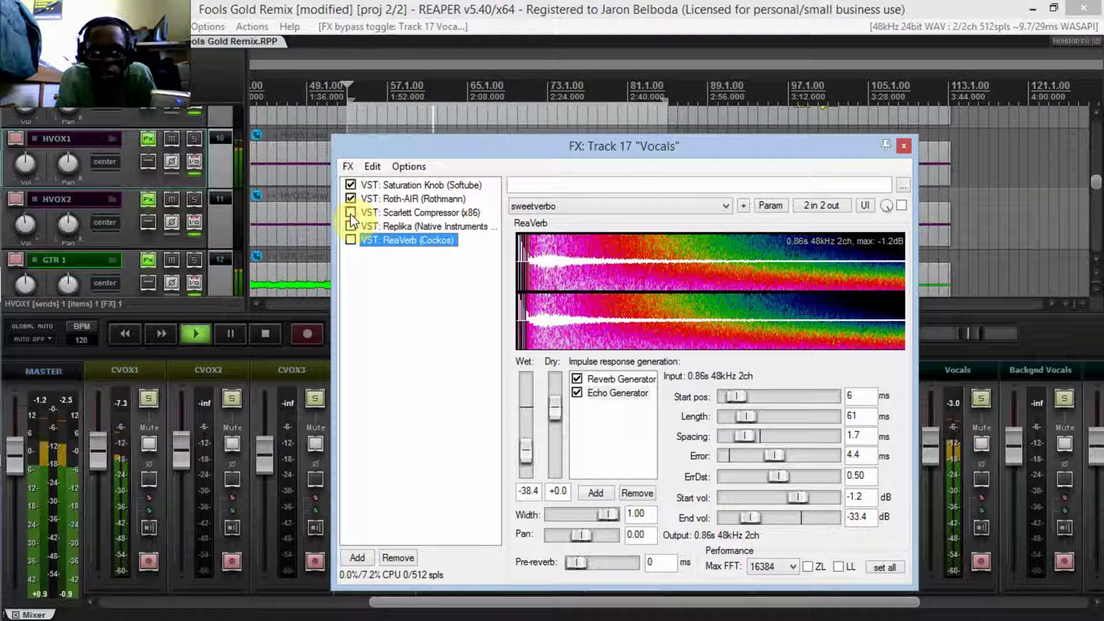
{"action": "left_click", "coordinate": [350, 212]}
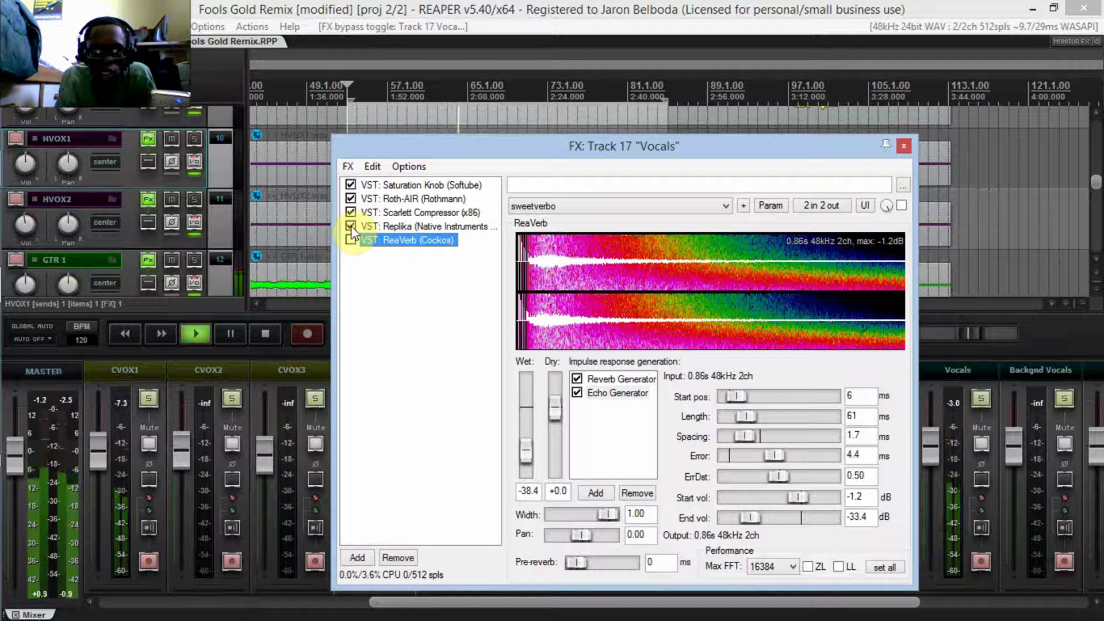
{"action": "left_click", "coordinate": [350, 240]}
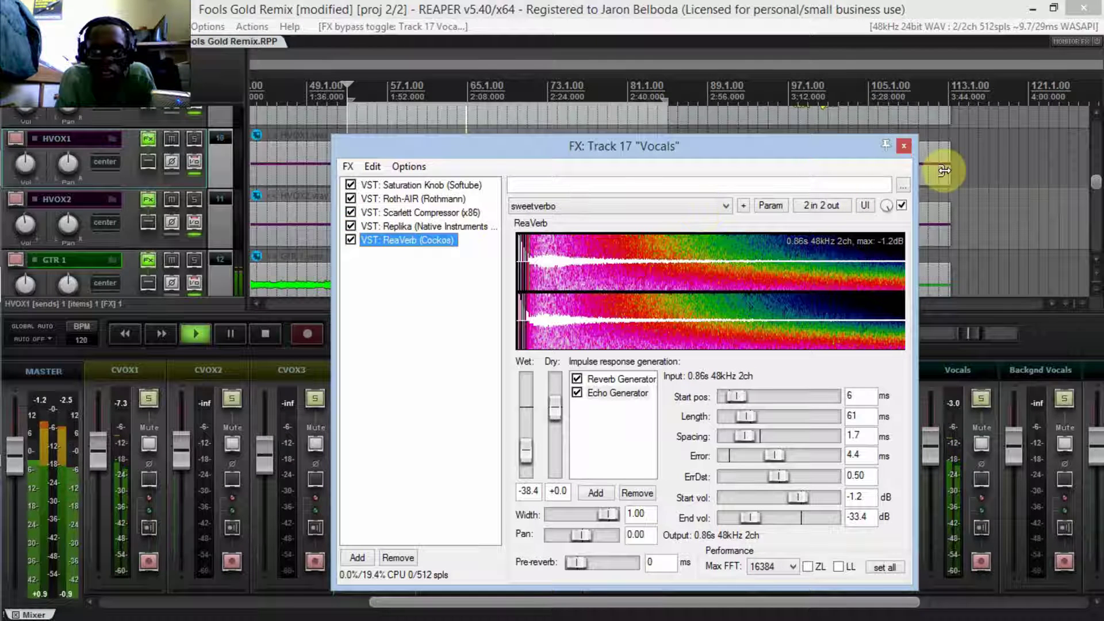
{"action": "left_click", "coordinate": [904, 146]}
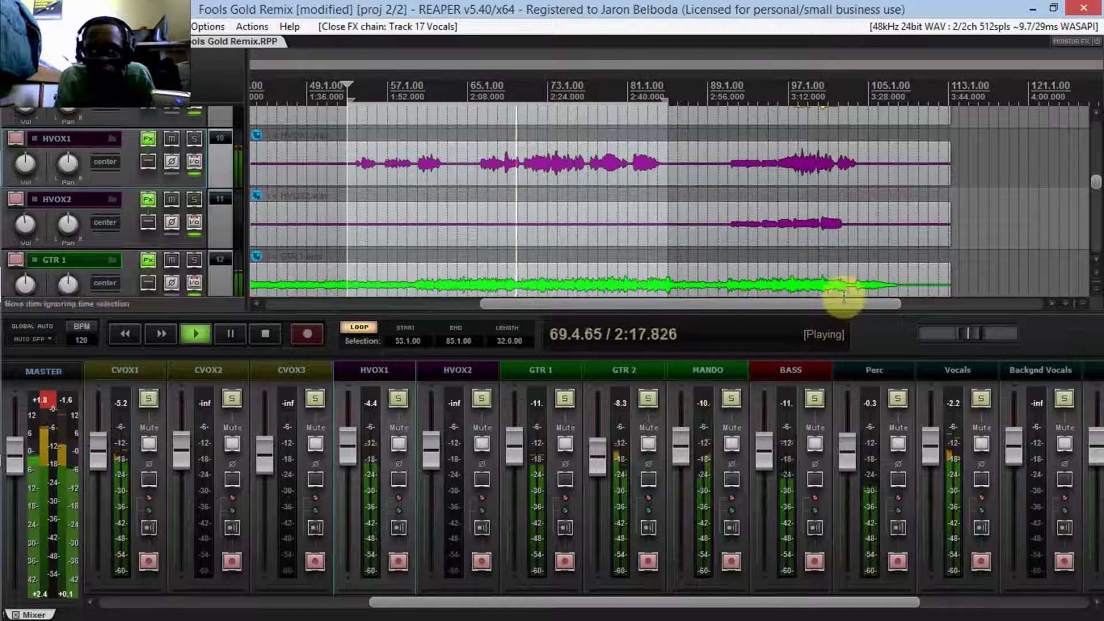
Bypass the whole effects chain on the Vocals bus during playback and re-enable it to compare the full mix
{"action": "left_click", "coordinate": [964, 370]}
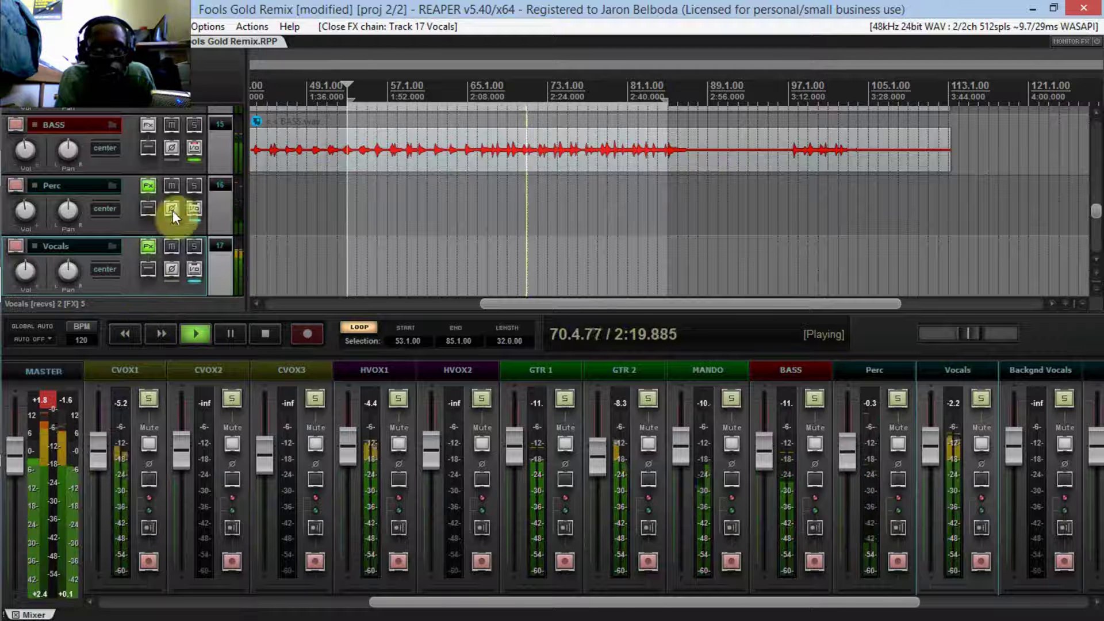
{"action": "left_click", "coordinate": [148, 273]}
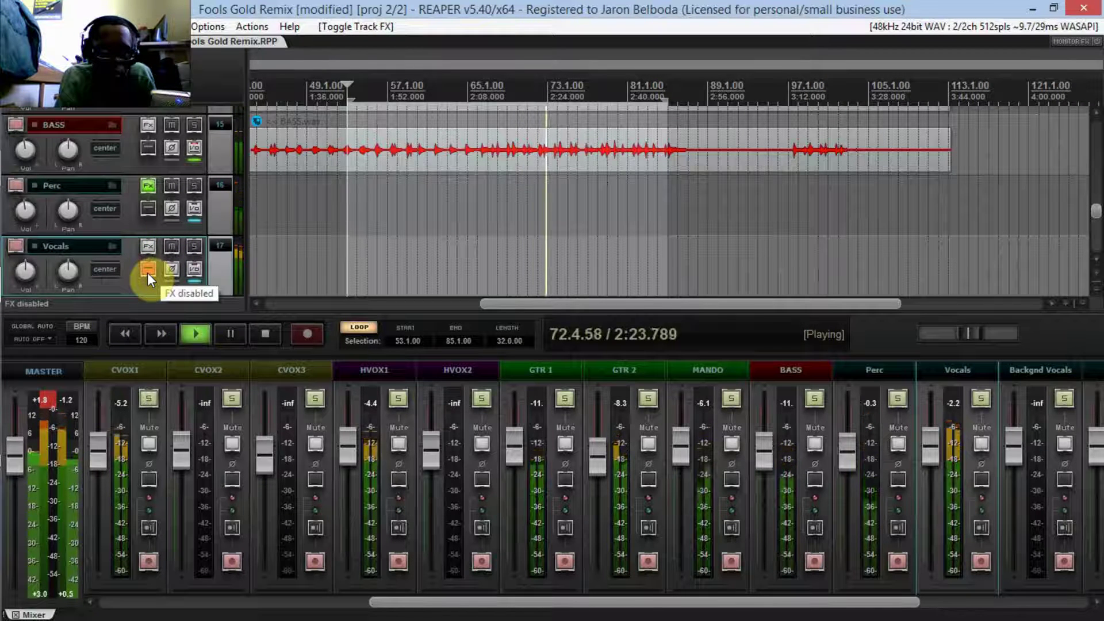
{"action": "left_click", "coordinate": [147, 272]}
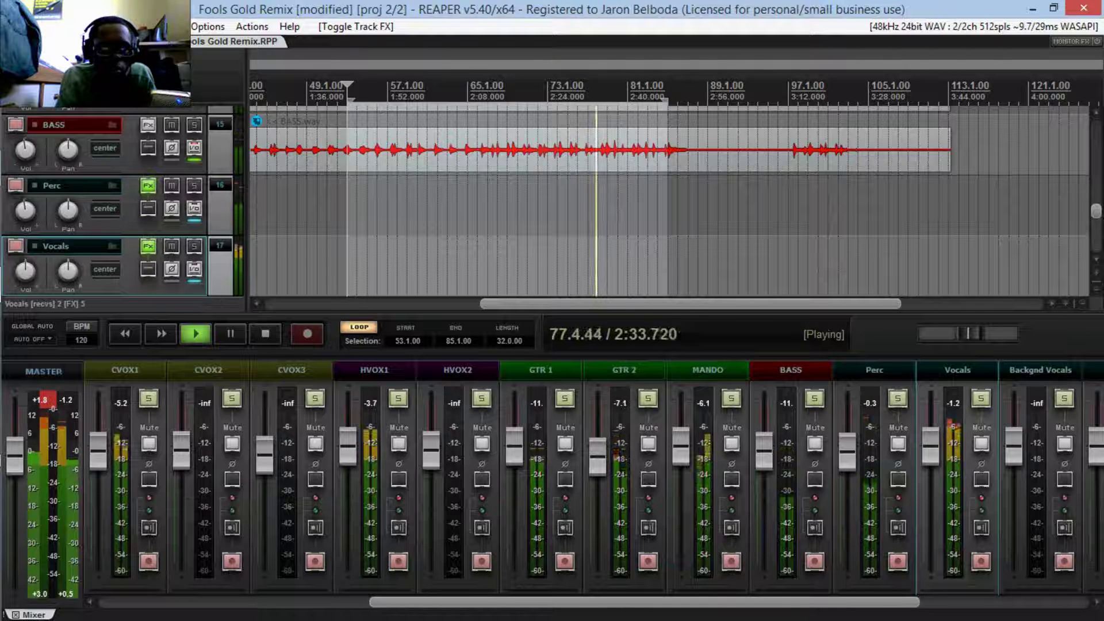
Return to the Fools Gold Remix project after switching project tabs, save it and stop playback
{"action": "key", "text": "ctrl+Tab"}
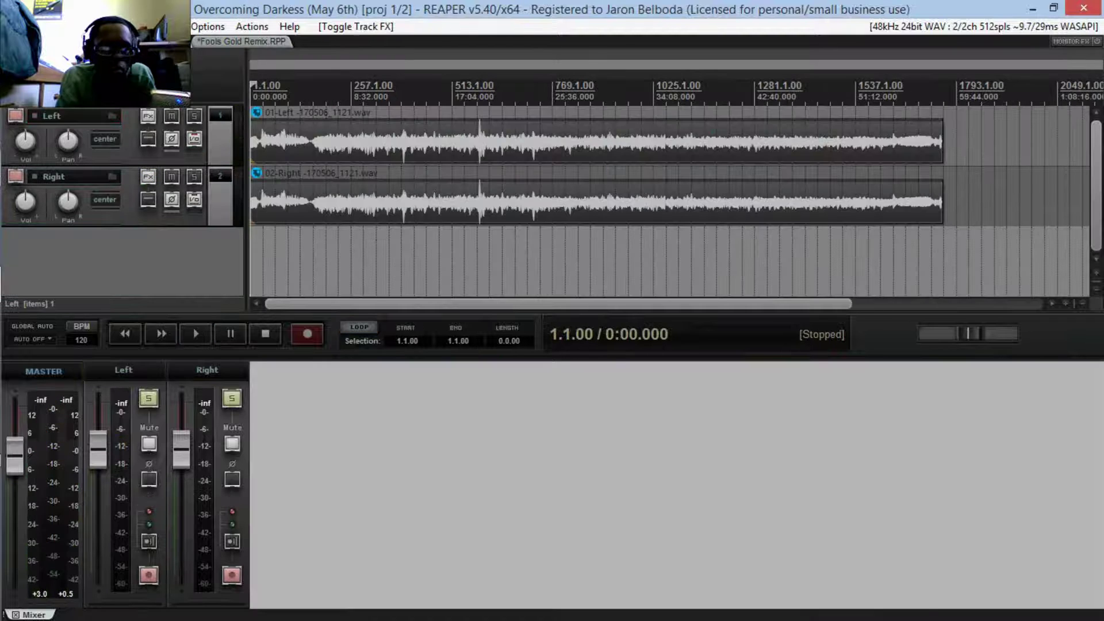
{"action": "key", "text": "ctrl+Tab"}
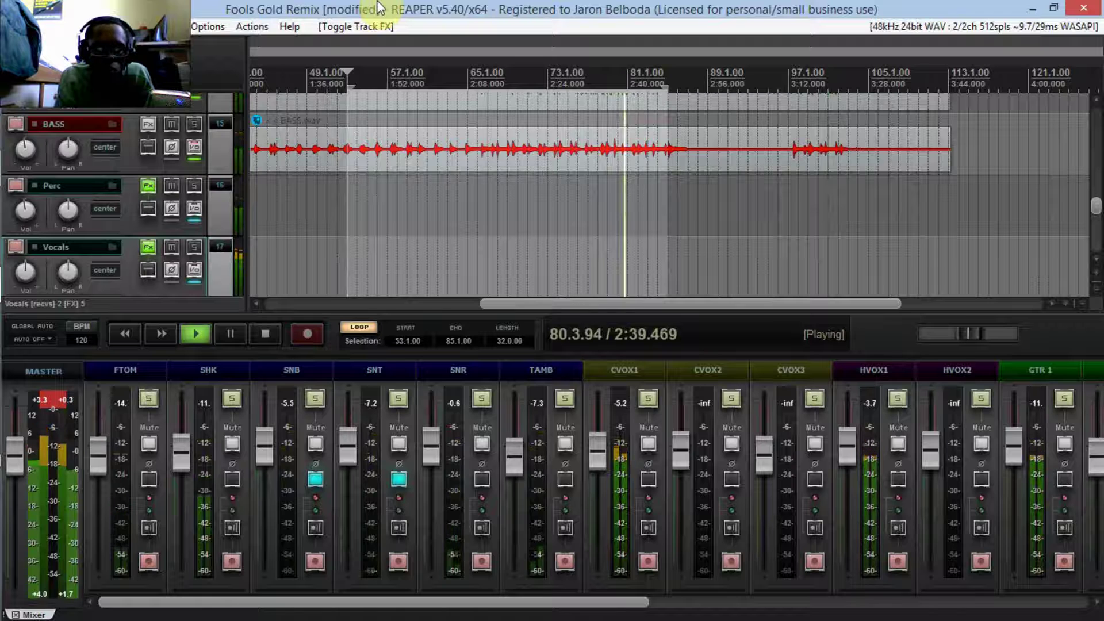
{"action": "key", "text": "ctrl+s"}
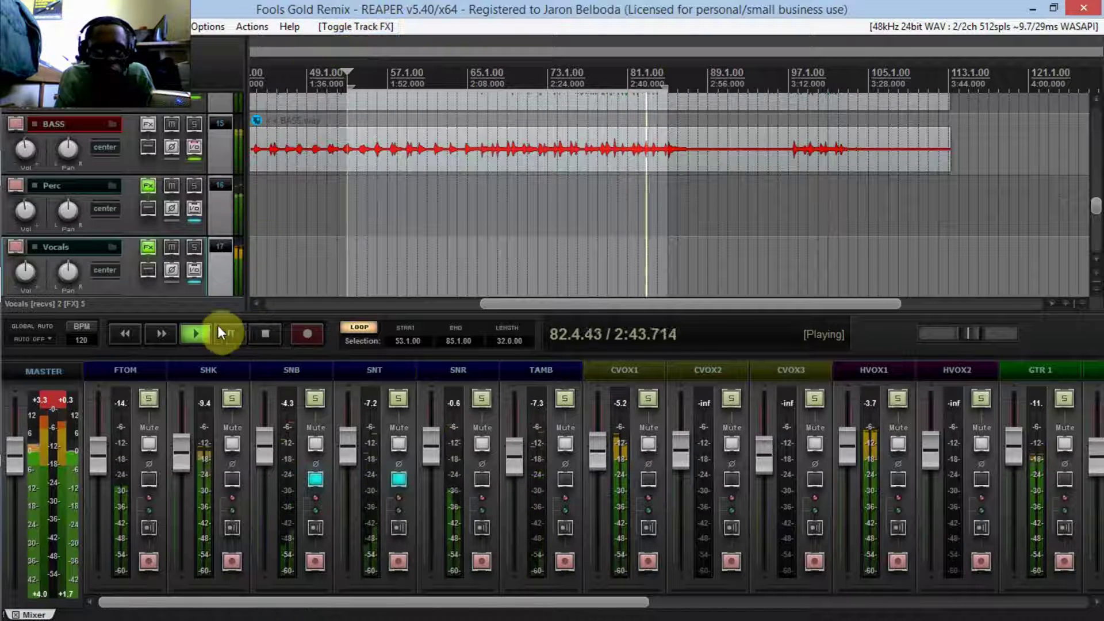
{"action": "left_click", "coordinate": [264, 336]}
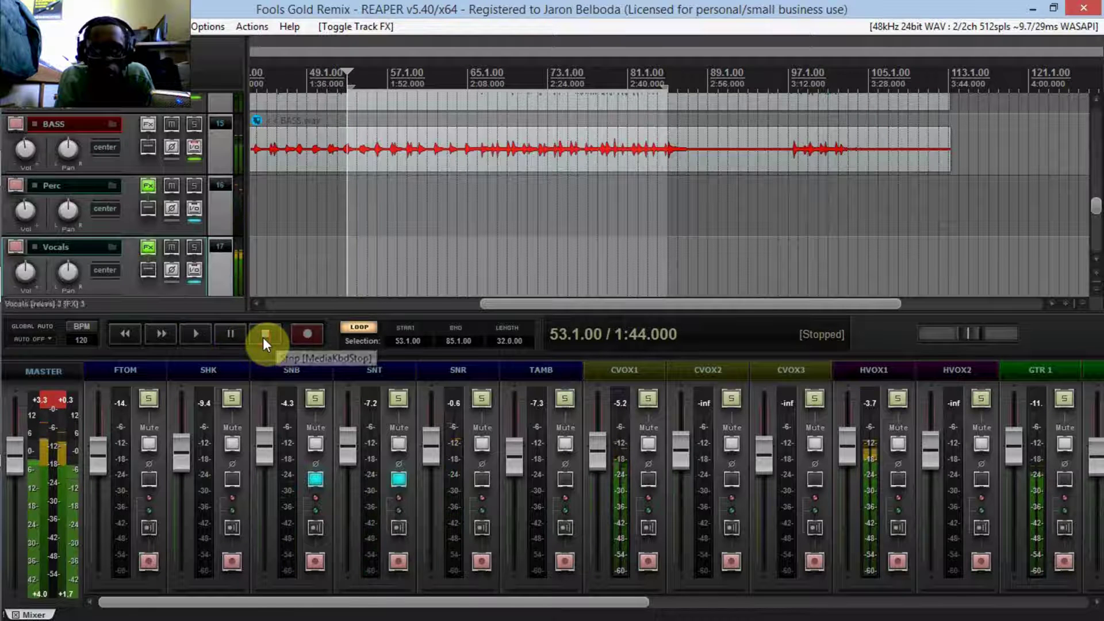
Turn off looping and remove the 53.1.00 to 85.1.00 time selection, saving the project with these changes
{"action": "left_click", "coordinate": [358, 327]}
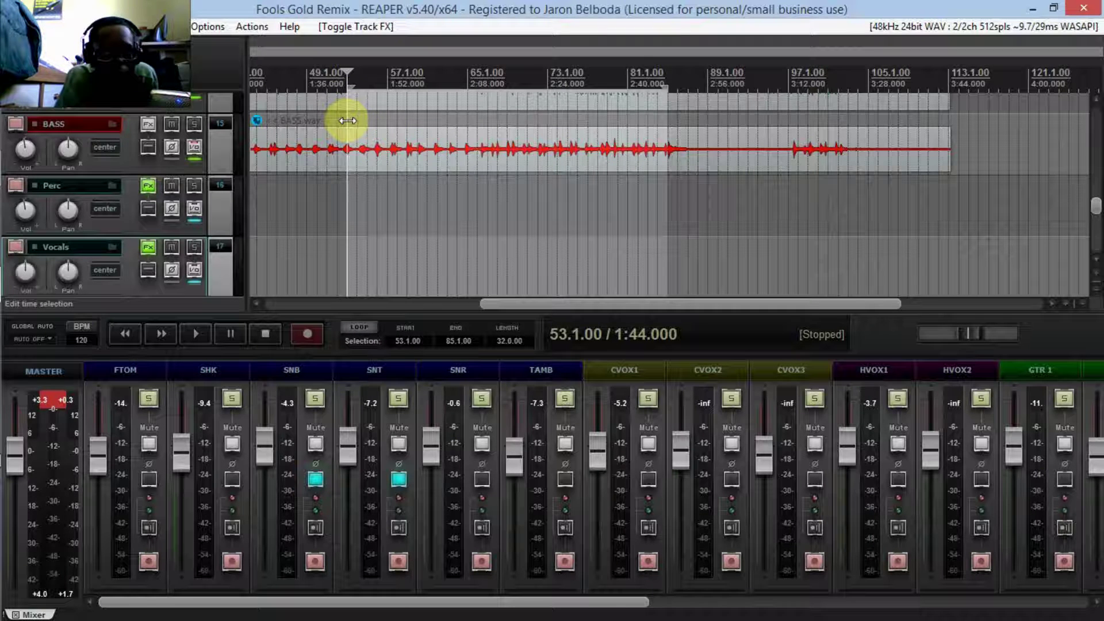
{"action": "left_click_drag", "start_coordinate": [348, 119], "coordinate": [663, 118]}
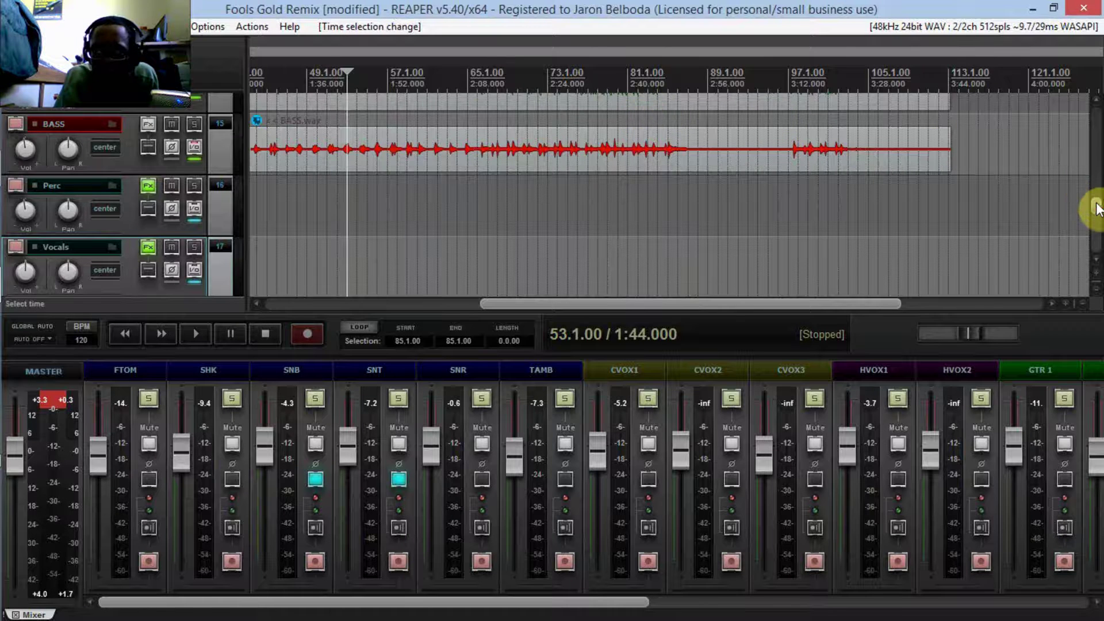
{"action": "left_click_drag", "start_coordinate": [1098, 208], "coordinate": [1099, 114]}
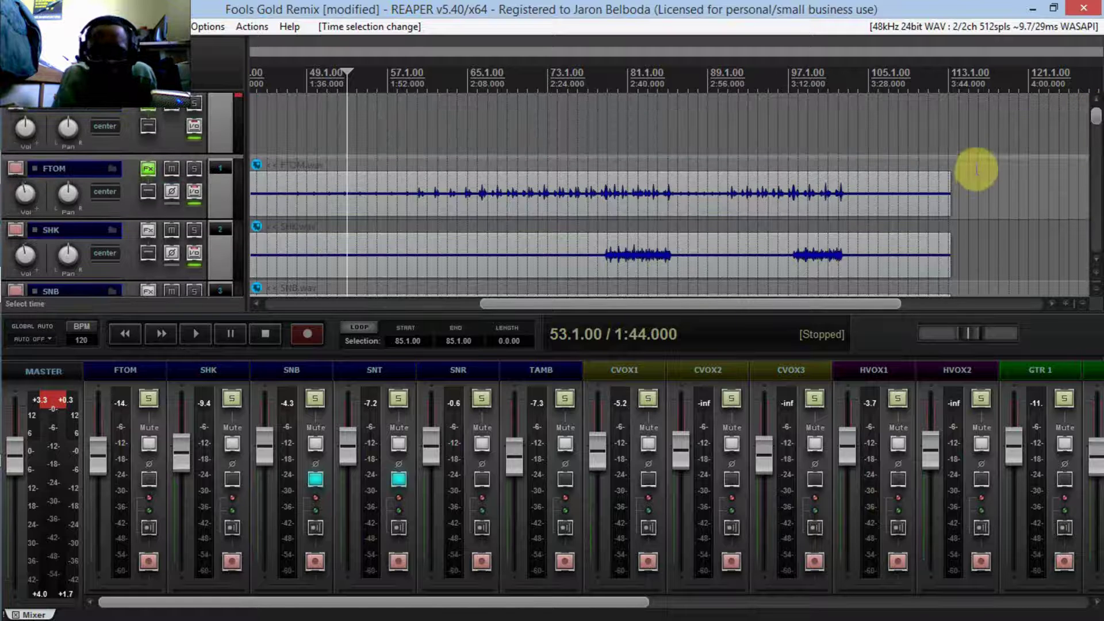
{"action": "key", "text": "ctrl+s"}
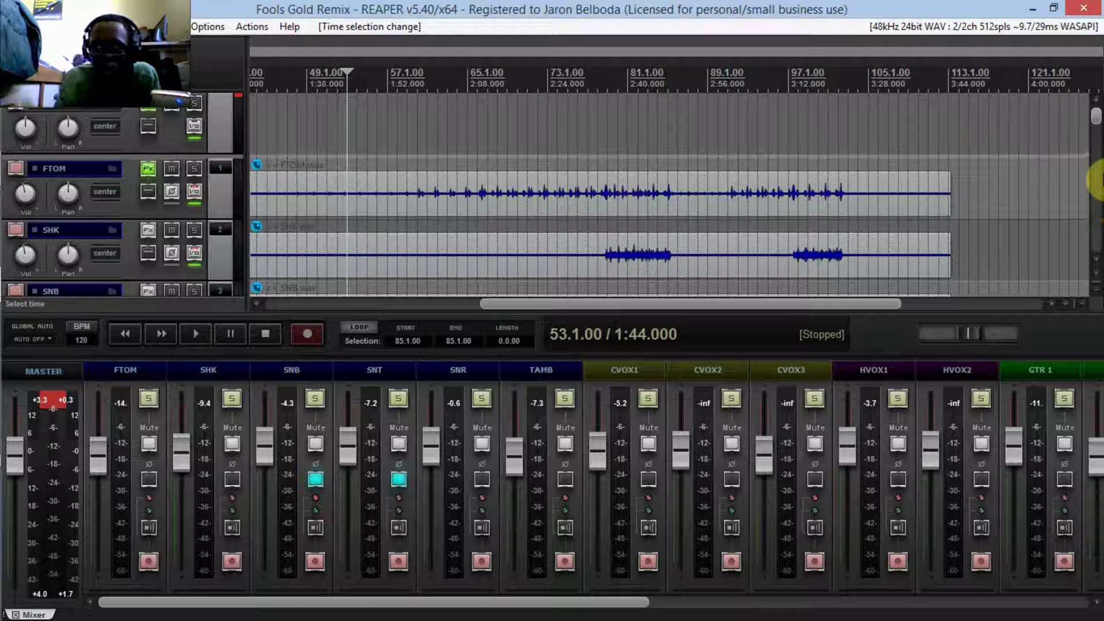
Place the edit cursor at 122.1.00, in the empty timeline area beyond the end of the track items
{"action": "left_click_drag", "start_coordinate": [1099, 123], "coordinate": [1098, 172]}
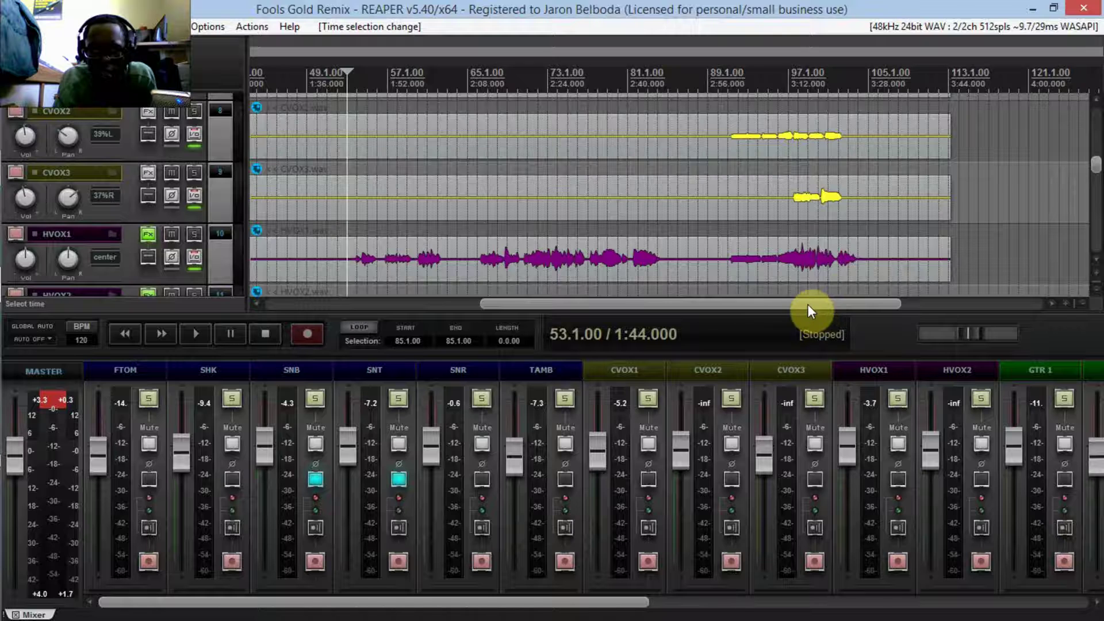
{"action": "left_click_drag", "start_coordinate": [807, 305], "coordinate": [861, 304]}
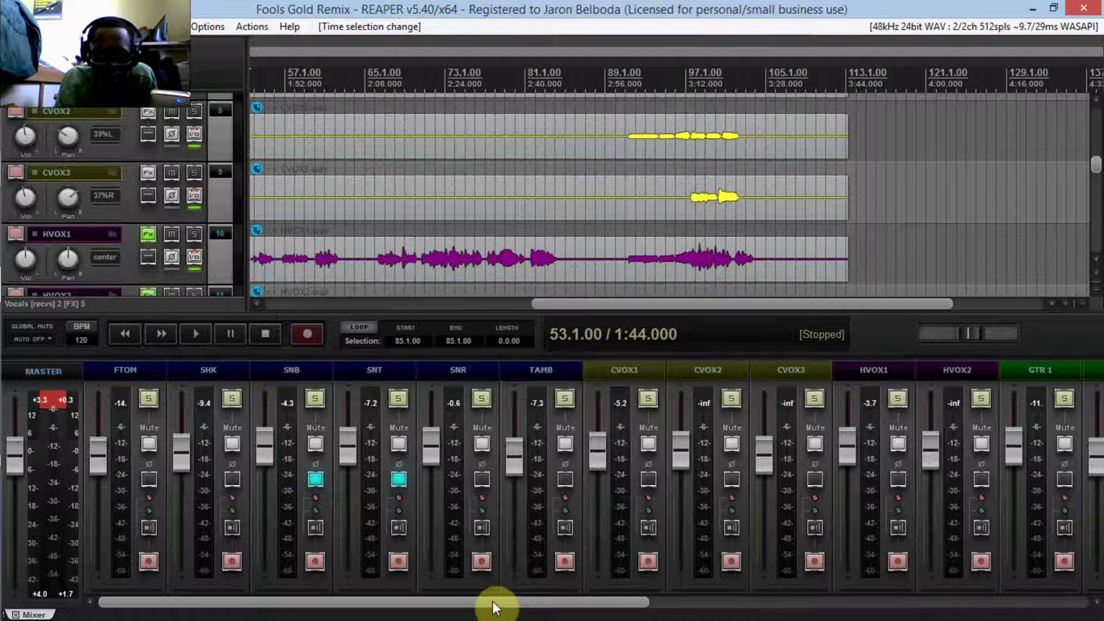
{"action": "left_click_drag", "start_coordinate": [492, 602], "coordinate": [787, 607]}
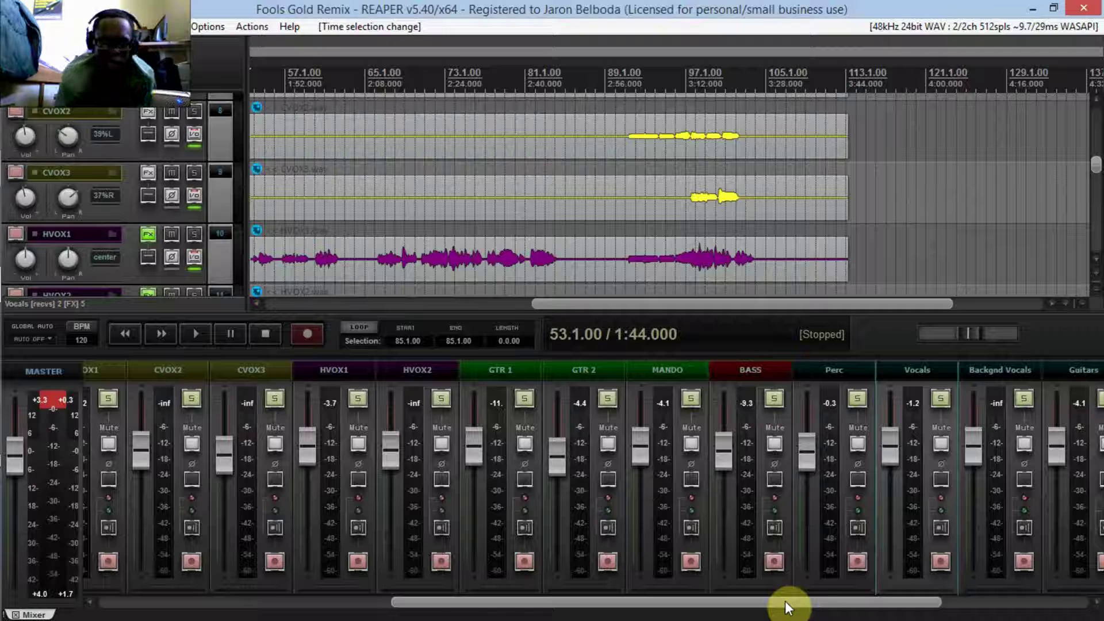
{"action": "left_click", "coordinate": [932, 206]}
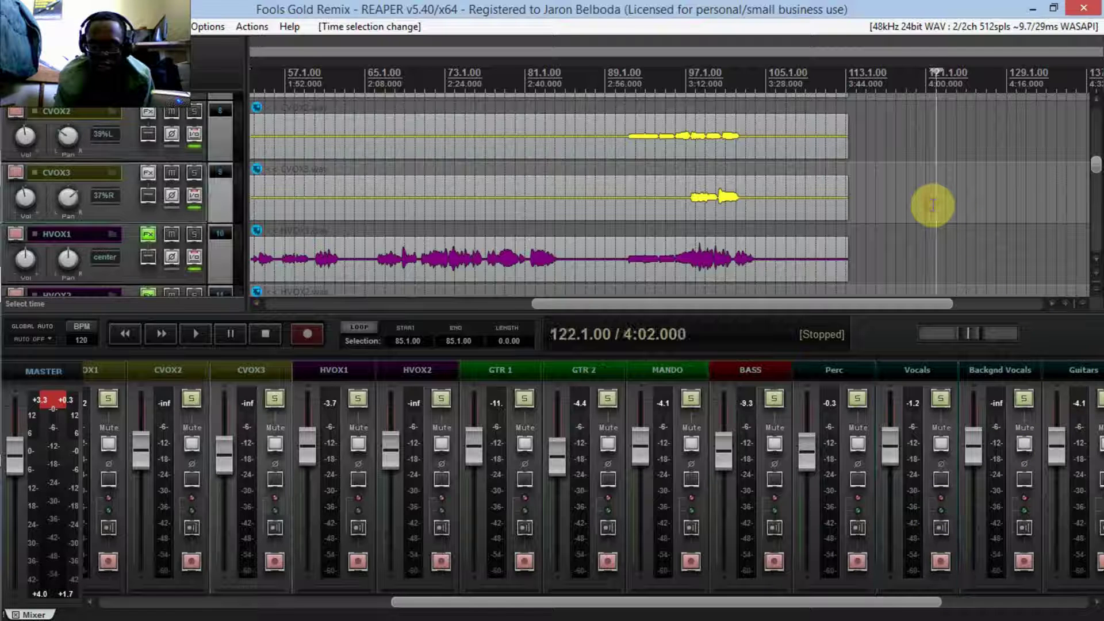